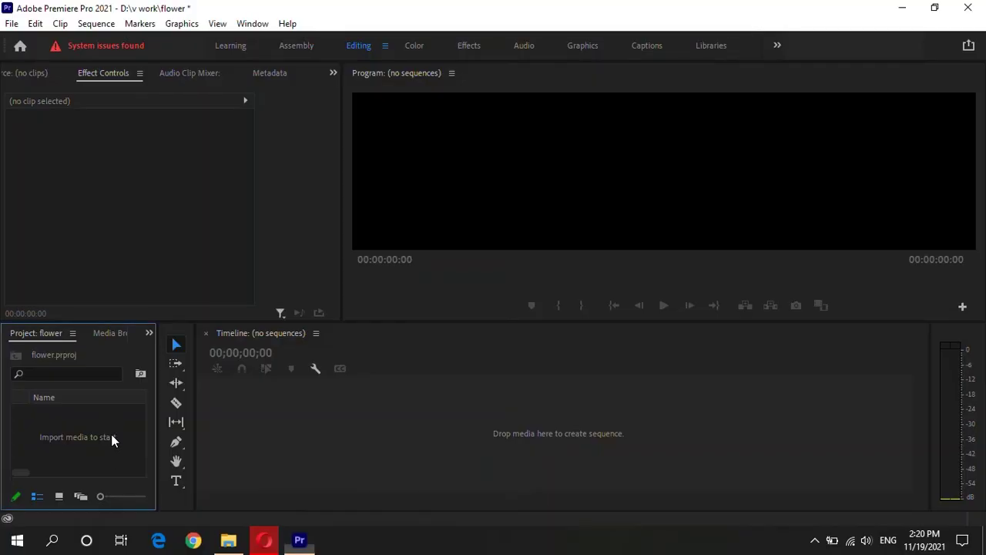
- Import the flower clips and the Where-to-Go-Today music into the project
double_click(112, 437)
scroll(231, 354, "down", 2)
left_click(226, 360, "shift")
left_click(373, 494)
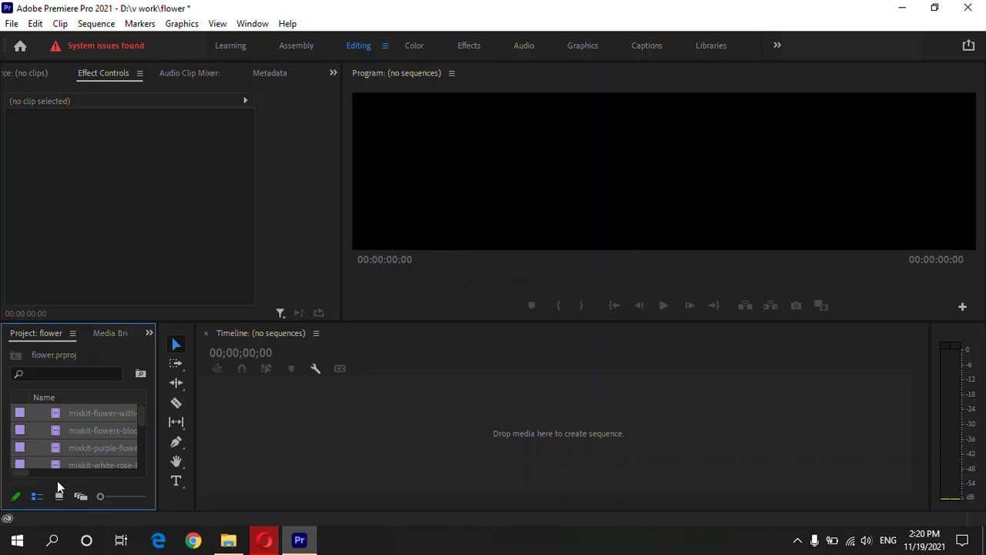
left_click_drag(99, 324, 99, 248)
scroll(92, 440, "down", 1)
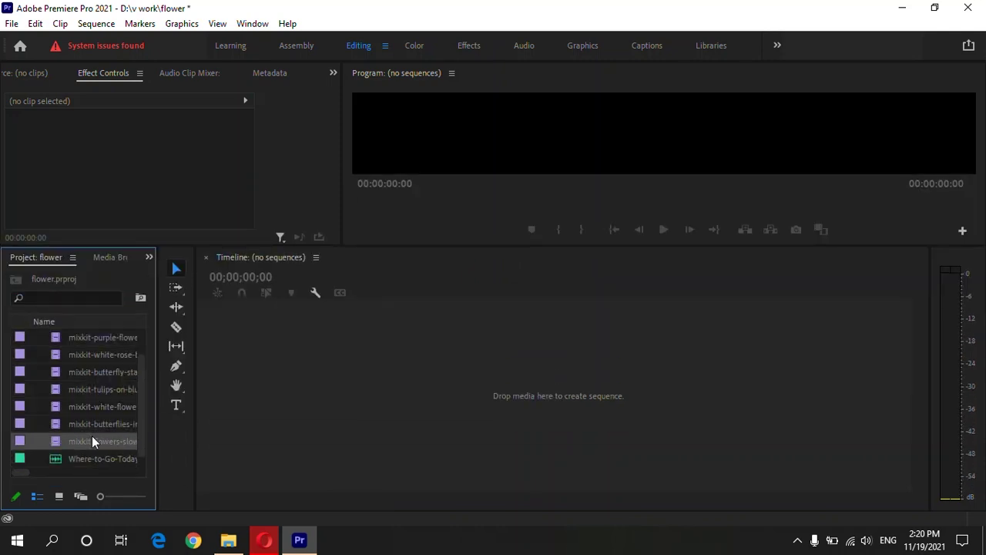
- Create a bin named 'video' and move the flower clips into it
right_click(58, 471)
left_click(163, 212)
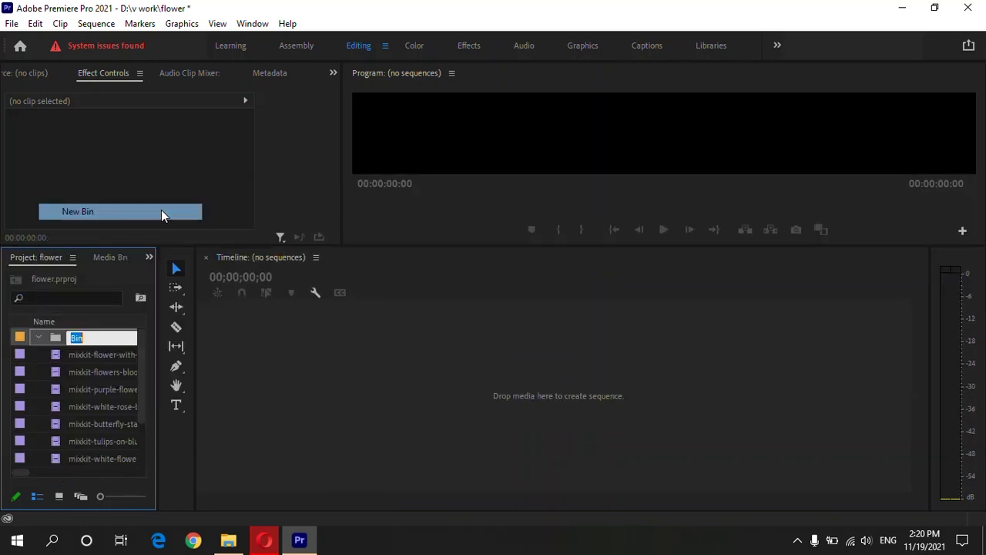
type("vide")
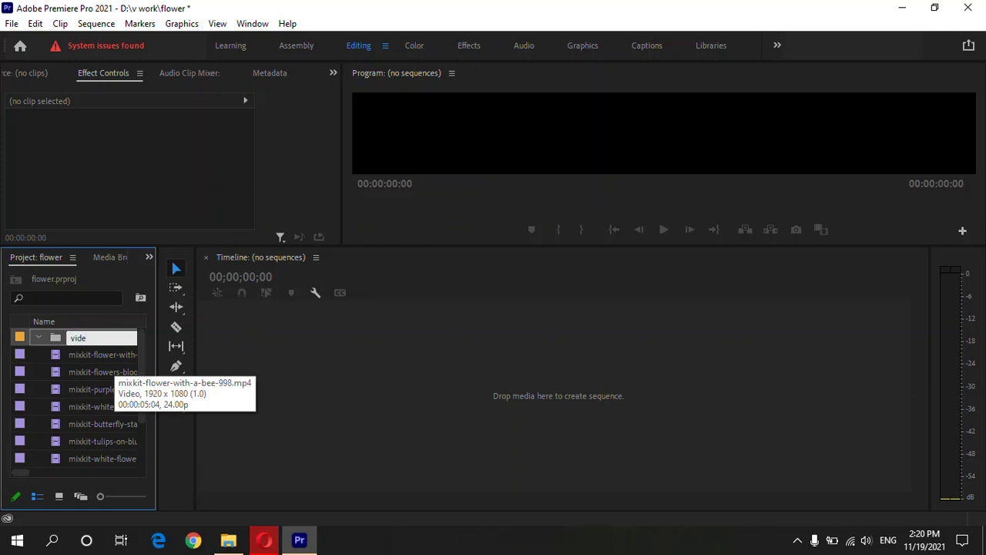
type("o")
key("Return")
scroll(110, 385, "down", 1)
left_click(101, 440, "shift")
left_click_drag(101, 440, 76, 343)
left_click(39, 337)
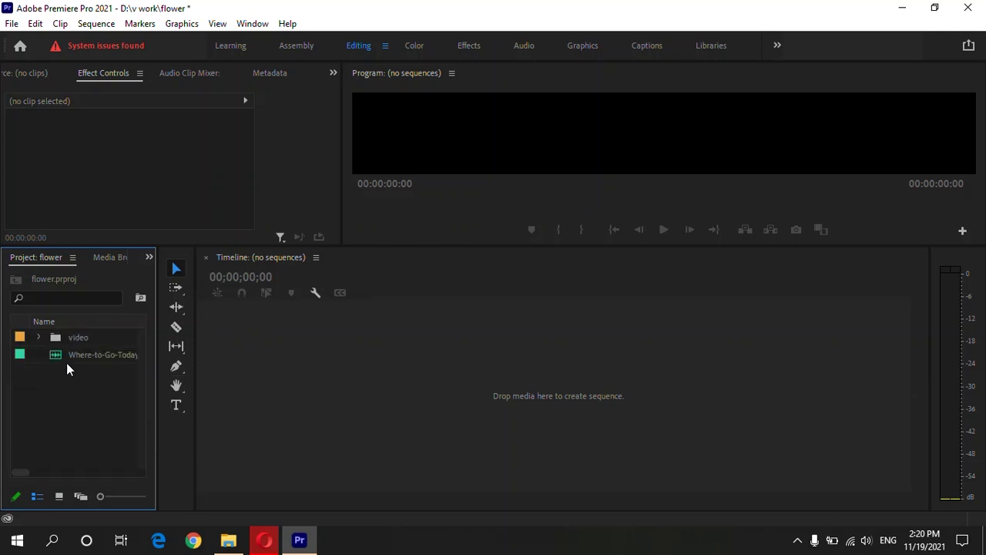
- Build the mixkit-flowers-slowly-opening-4483 sequence from the flower clips and preview it in an enlarged Program monitor
left_click(40, 341)
scroll(84, 386, "down", 2)
left_click_drag(90, 411, 278, 400)
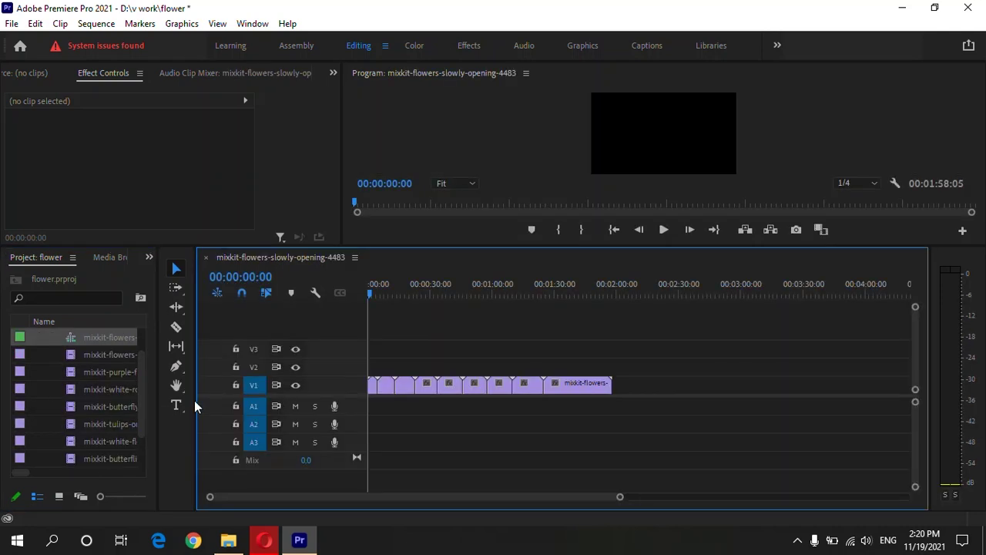
left_click_drag(389, 284, 396, 284)
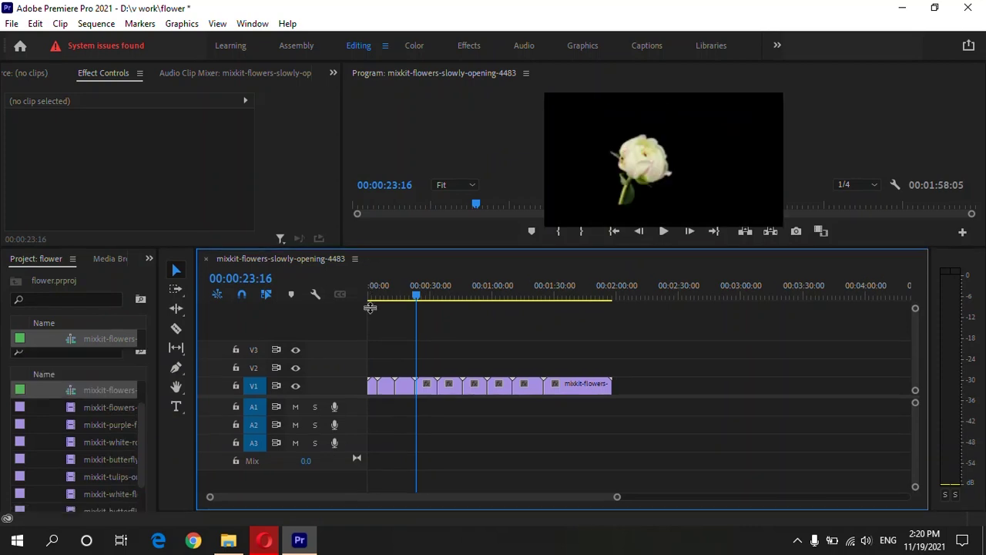
left_click_drag(365, 246, 365, 346)
mouse_move(374, 383)
left_mouse_down()
mouse_move(399, 383)
mouse_move(373, 382)
left_mouse_up()
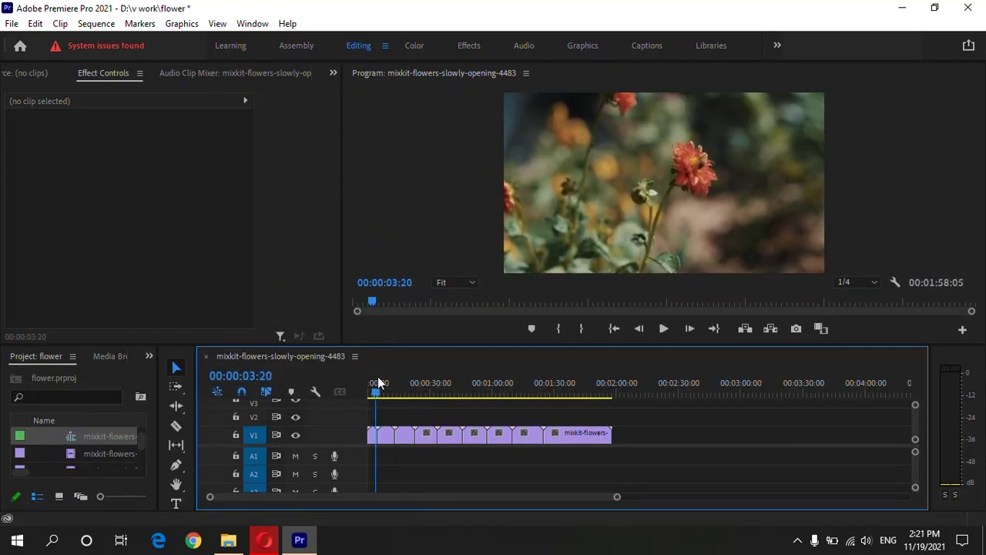
- Scale every clip on V1 to frame size and preview the montage
right_click(375, 437)
left_click(652, 449)
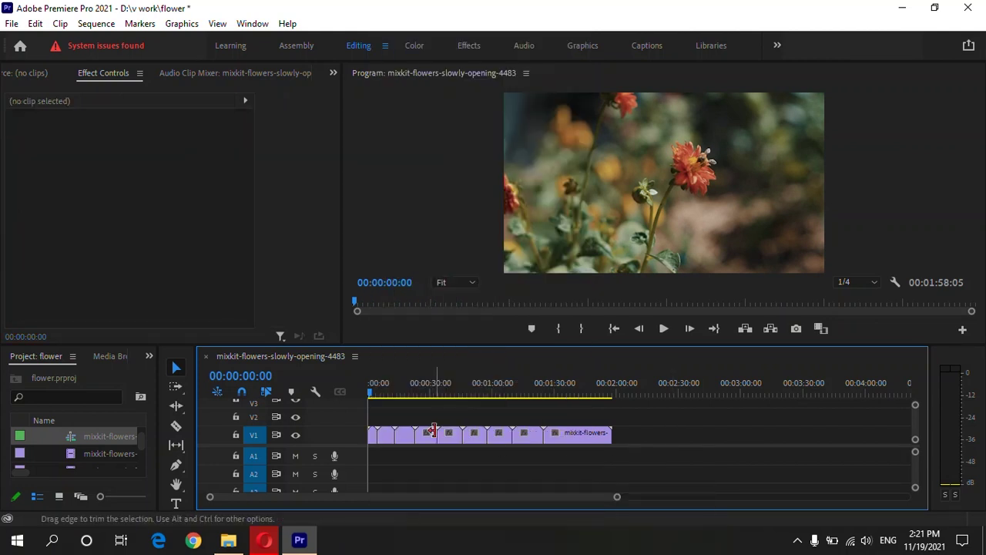
left_click_drag(486, 439, 374, 438)
right_click(377, 435)
scroll(420, 462, "down", 1)
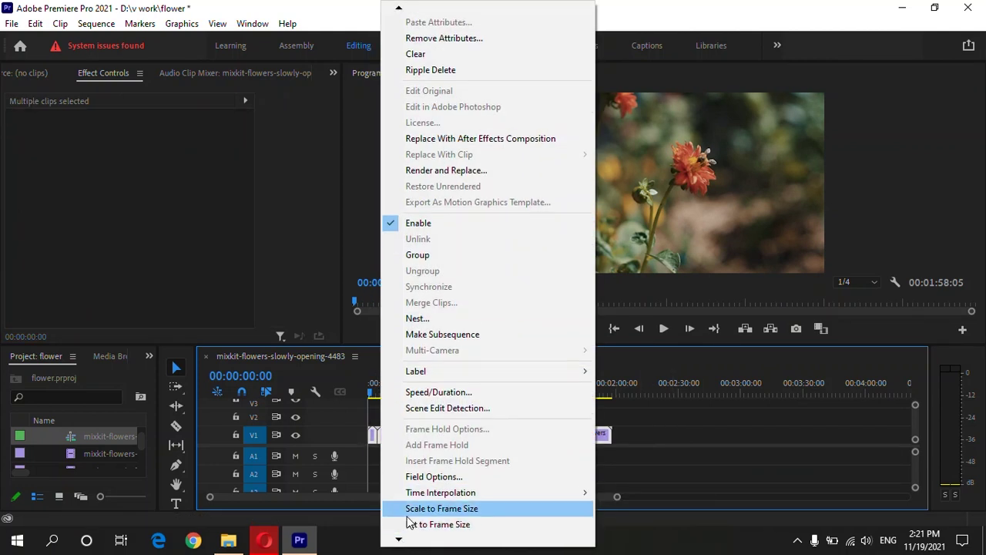
left_click(420, 503)
left_click(390, 384)
left_click_drag(369, 383, 454, 385)
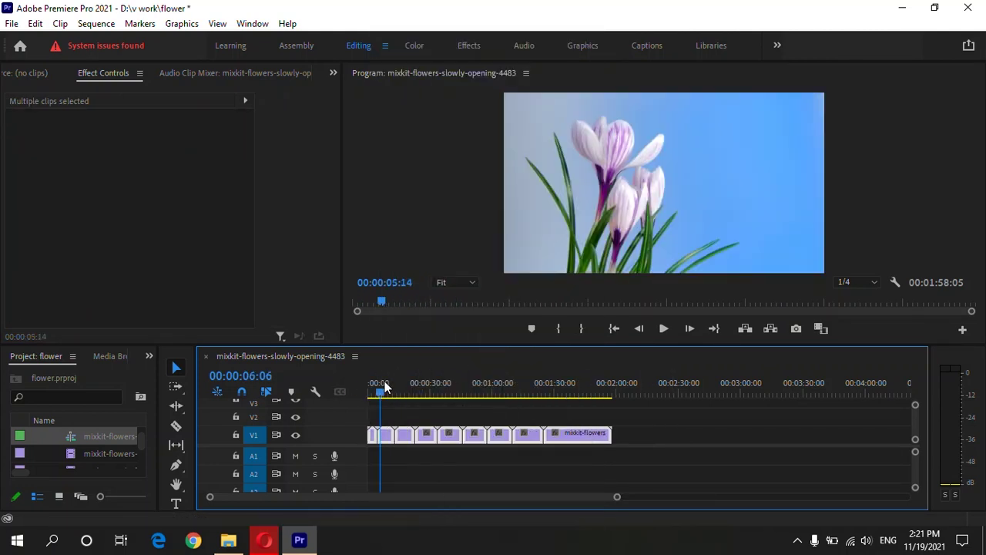
- Place the Where-to-Go-Today music on A1 at the sequence start and play it with the montage
scroll(90, 453, "up", 2)
left_click(55, 459)
left_click_drag(55, 459, 378, 462)
key("=")
scroll(334, 497, "left", 2)
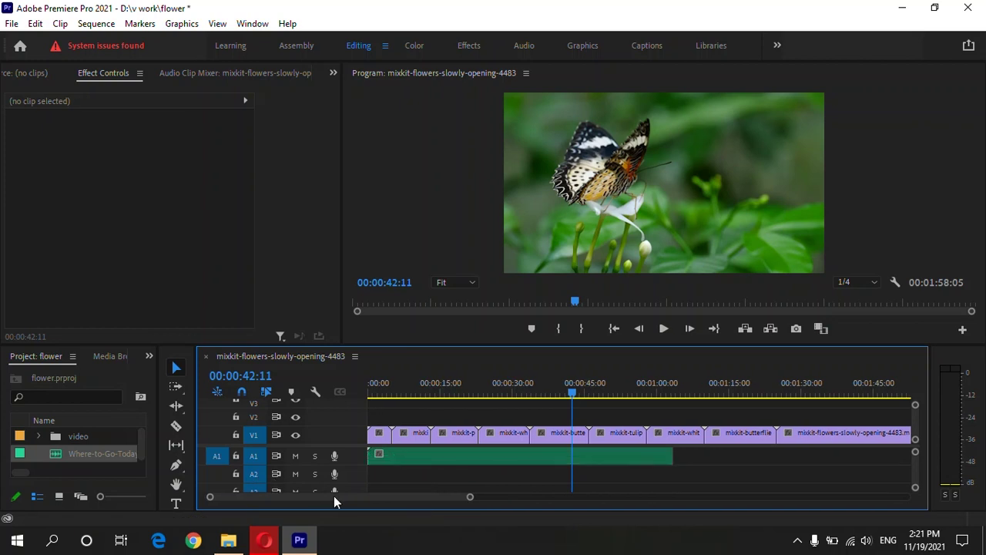
key("space")
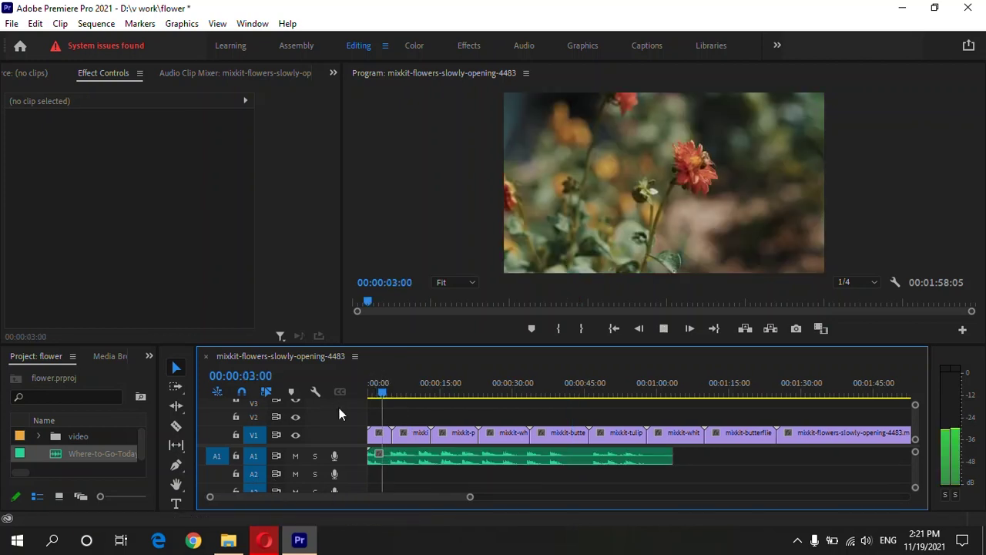
mouse_move(432, 387)
left_mouse_down()
mouse_move(447, 382)
mouse_move(418, 388)
left_mouse_up()
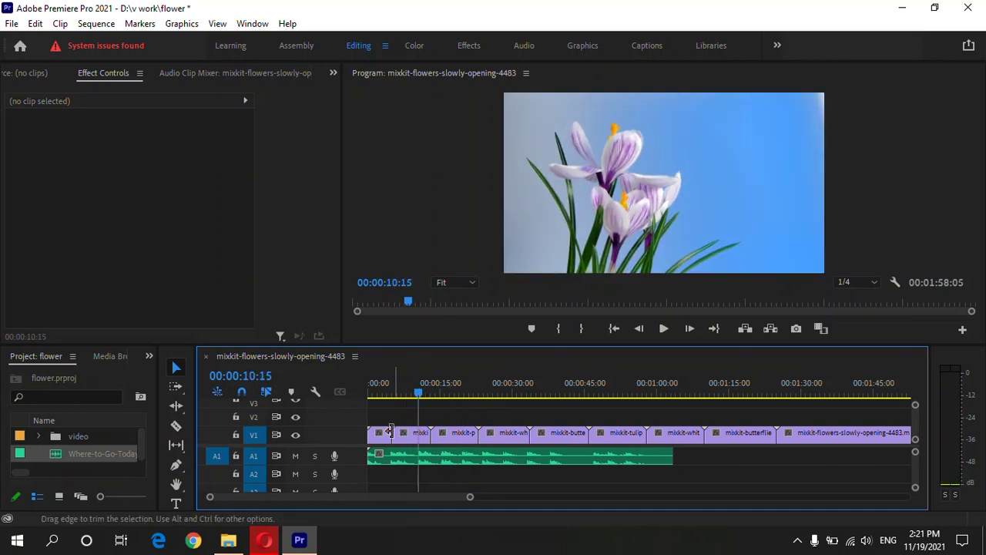
- Lift a flower clip onto V2 near 00:00:15 and play from the start
left_click_drag(380, 436, 441, 416)
key("Home")
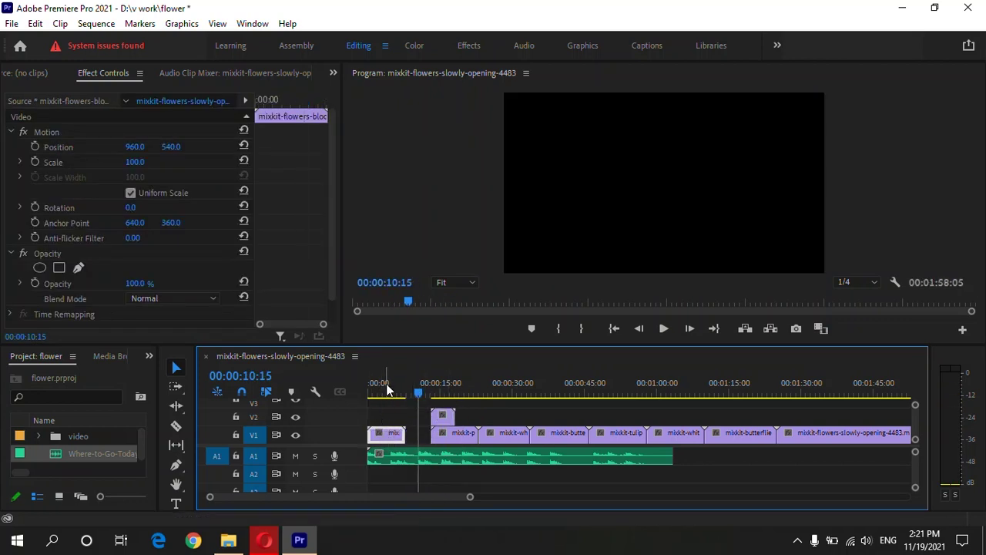
key("space")
scroll(435, 440, "up", 2)
scroll(364, 463, "up", 2)
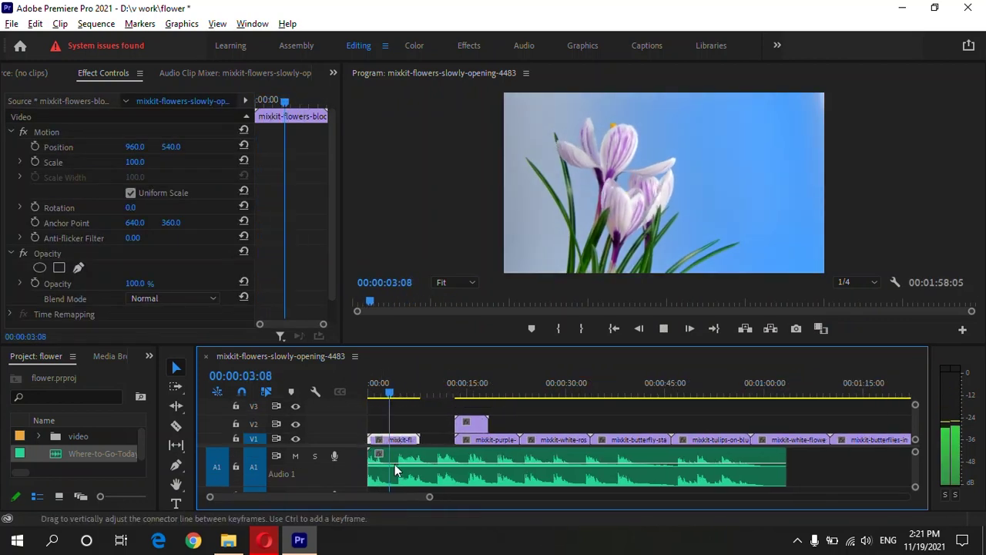
left_click_drag(352, 445, 352, 459)
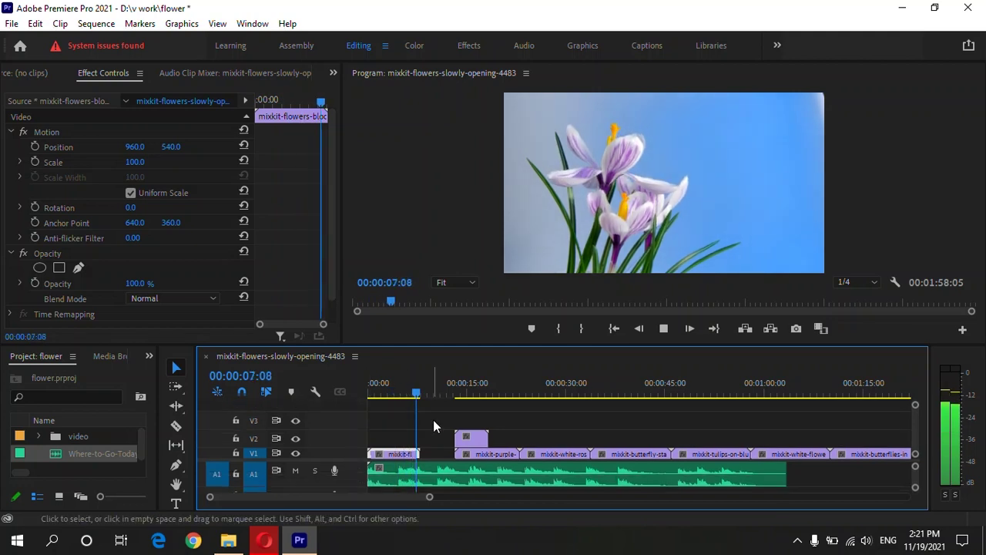
key("space")
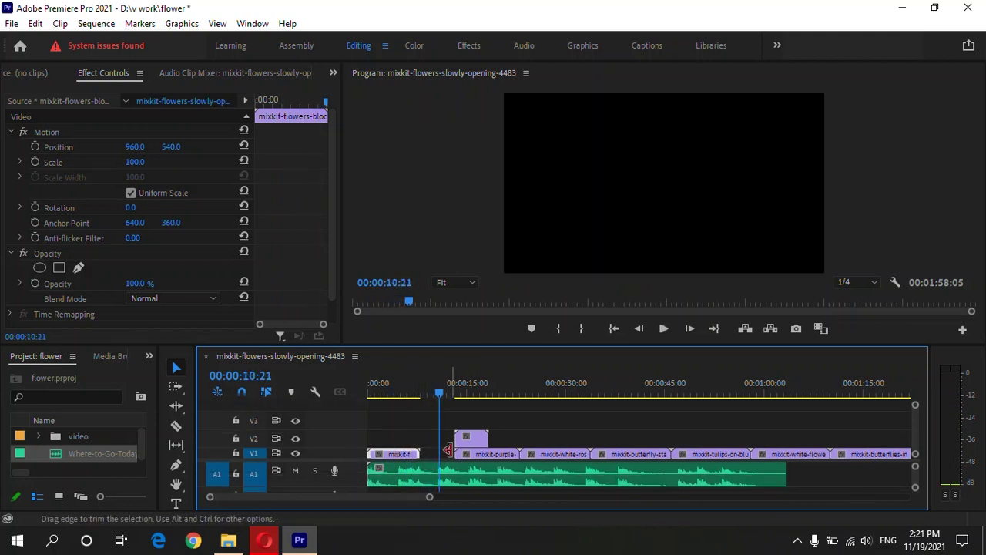
- Select the purple flower clip, replay from the start, and reposition the clip on V2
left_click(471, 455)
scroll(472, 455, "up", 3)
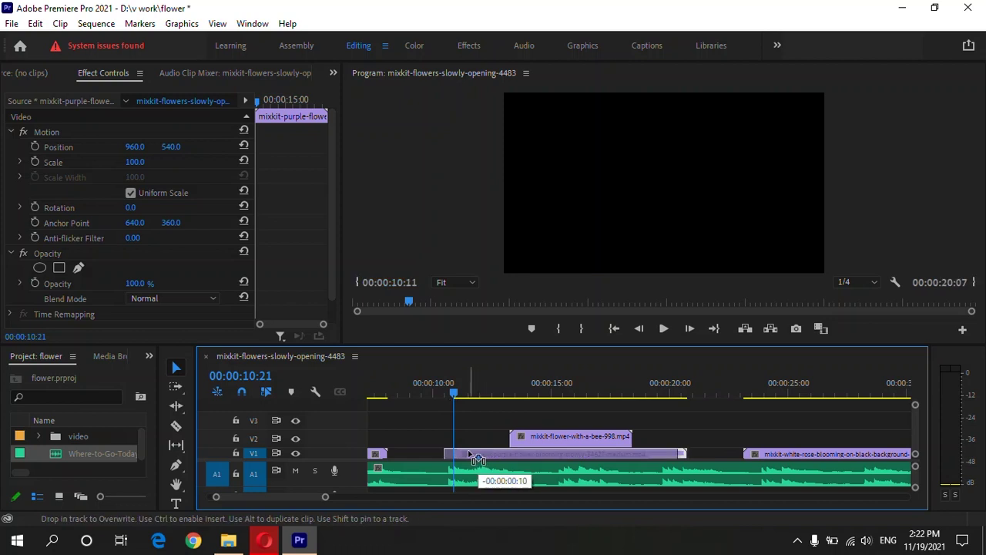
scroll(410, 406, "down", 2)
scroll(431, 397, "down", 2)
key("Home")
key("space")
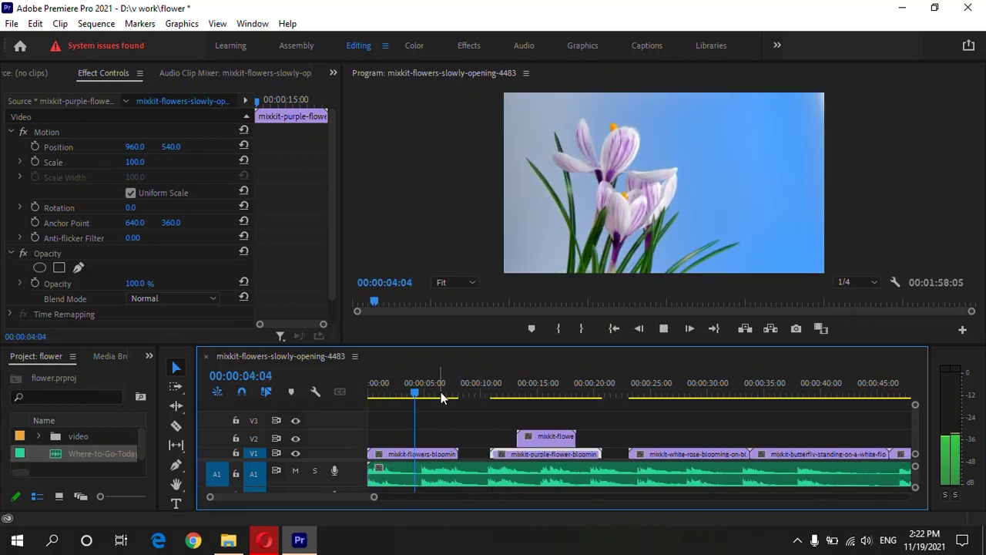
mouse_move(435, 455)
left_mouse_down()
mouse_move(438, 438)
mouse_move(432, 452)
left_mouse_up()
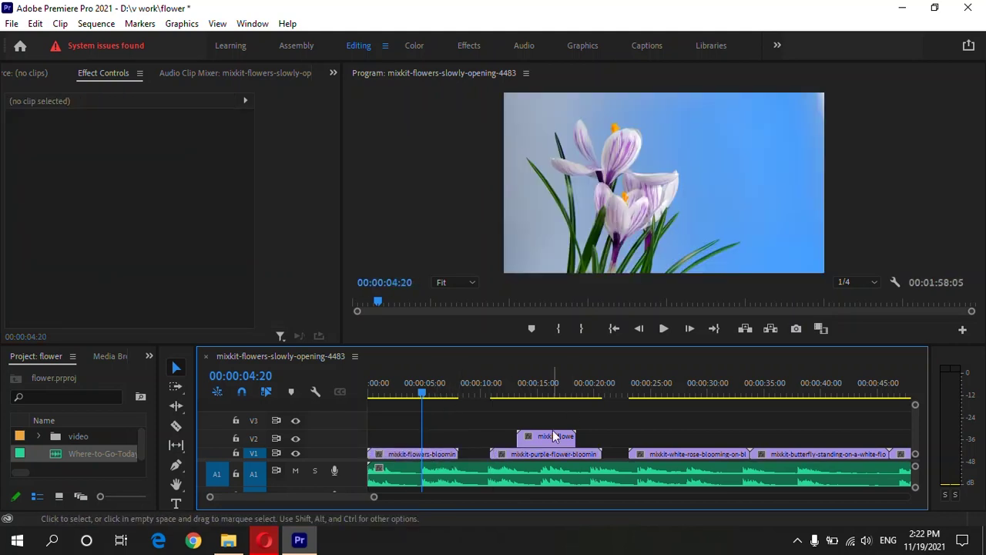
- Slow the first clip to 78.1% speed through Speed/Duration
right_click(431, 453)
right_click(399, 454)
left_click(500, 420)
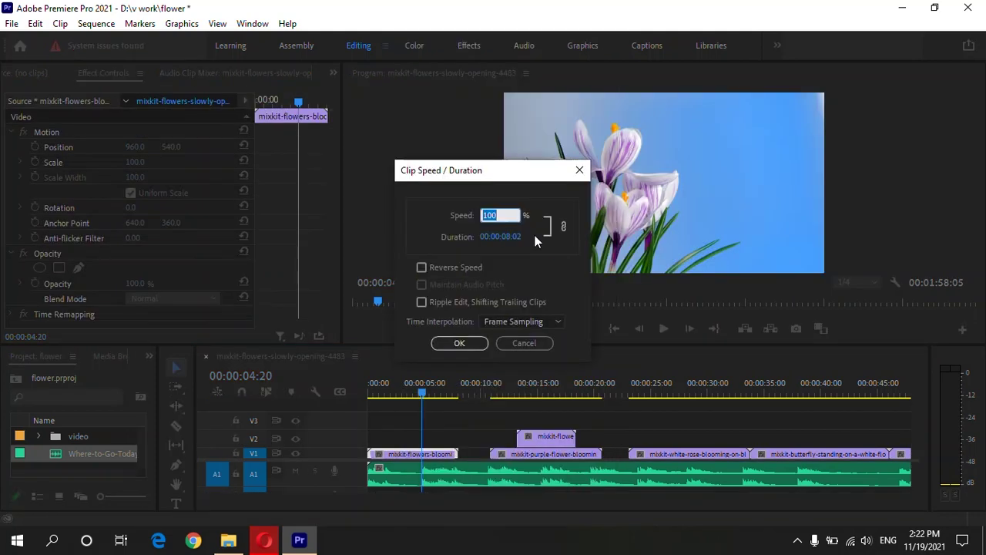
left_click(464, 341)
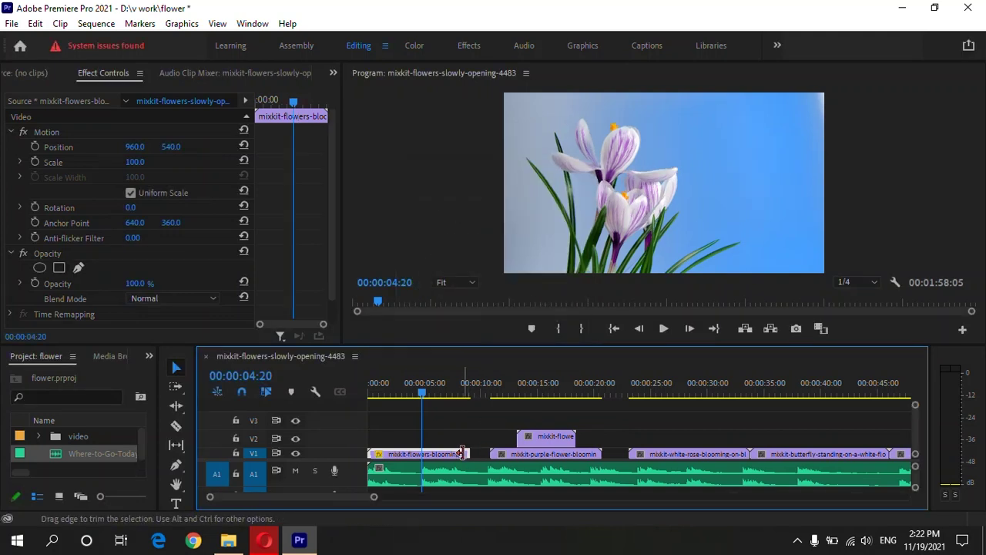
right_click(444, 454)
left_click(501, 424)
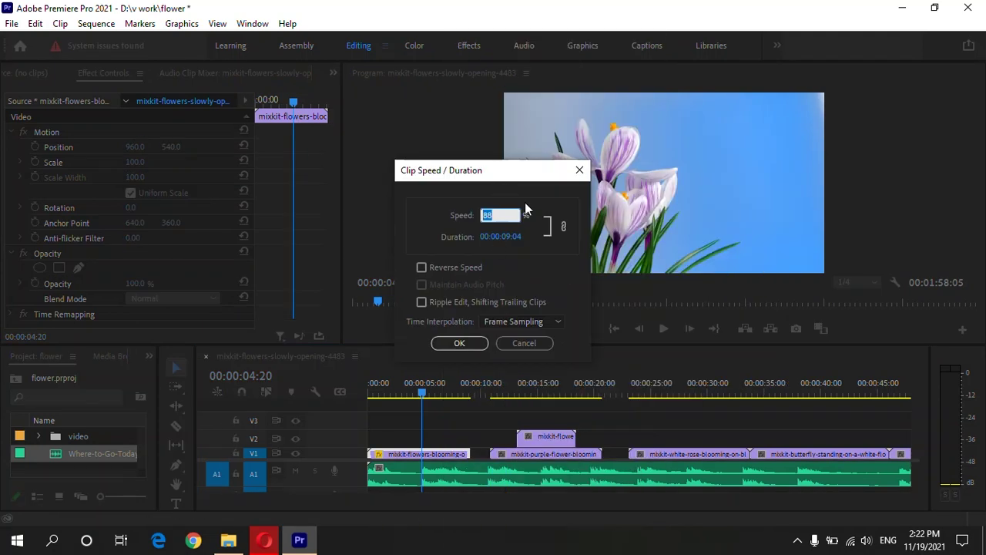
left_click(467, 345)
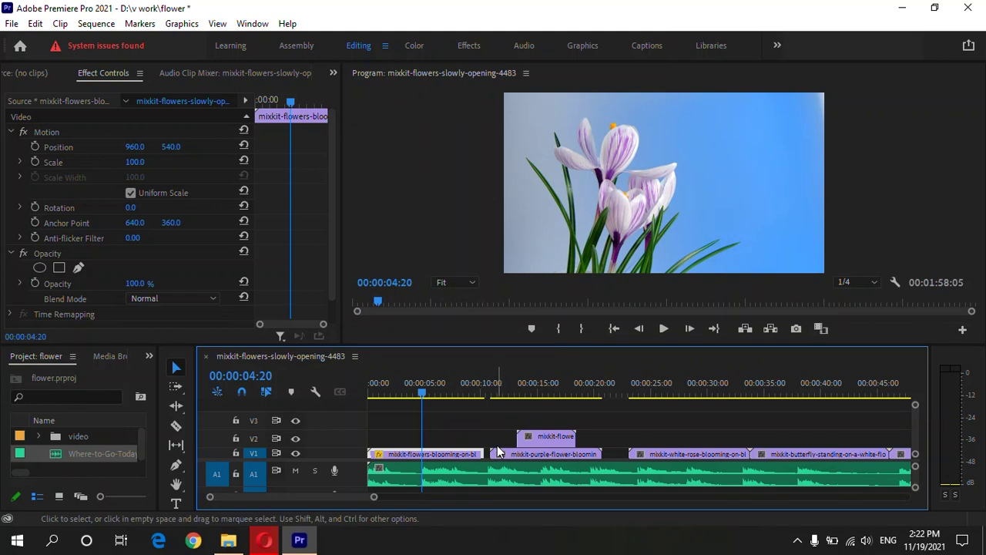
scroll(485, 453, "up", 2)
right_click(463, 453)
left_click(509, 424)
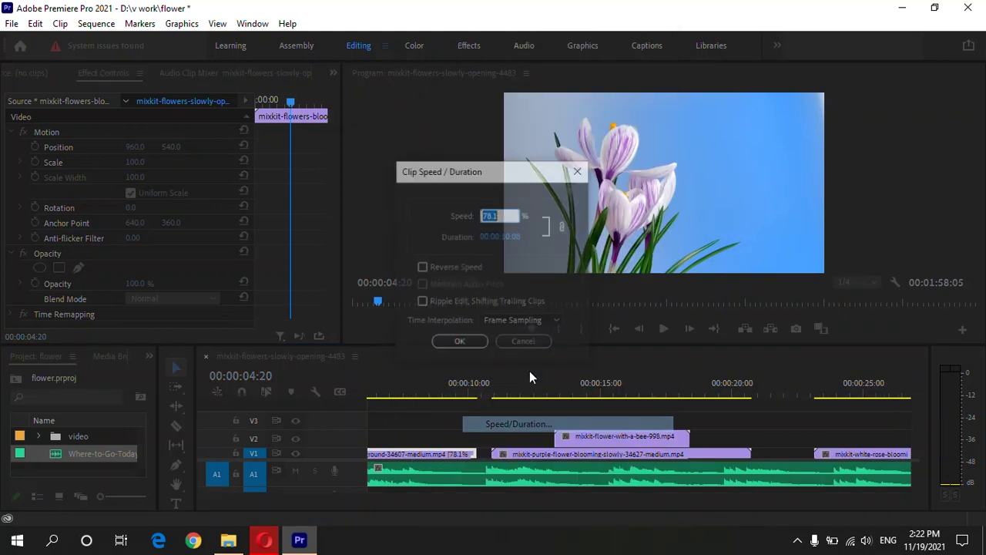
left_click(459, 342)
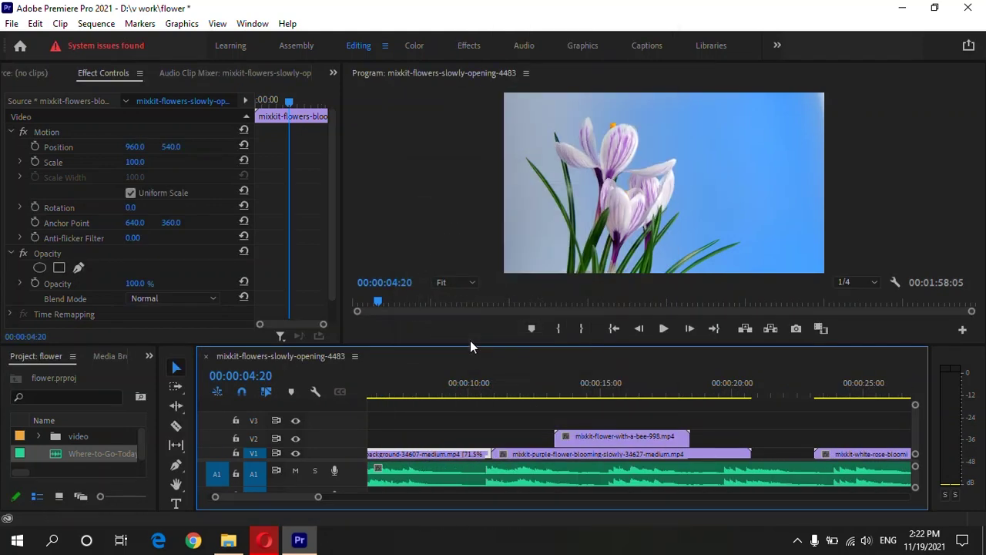
- Play from the start and move the flower-with-a-bee clip up to V3 around 00:00:25
scroll(504, 425, "down", 3)
key("Home")
key("space")
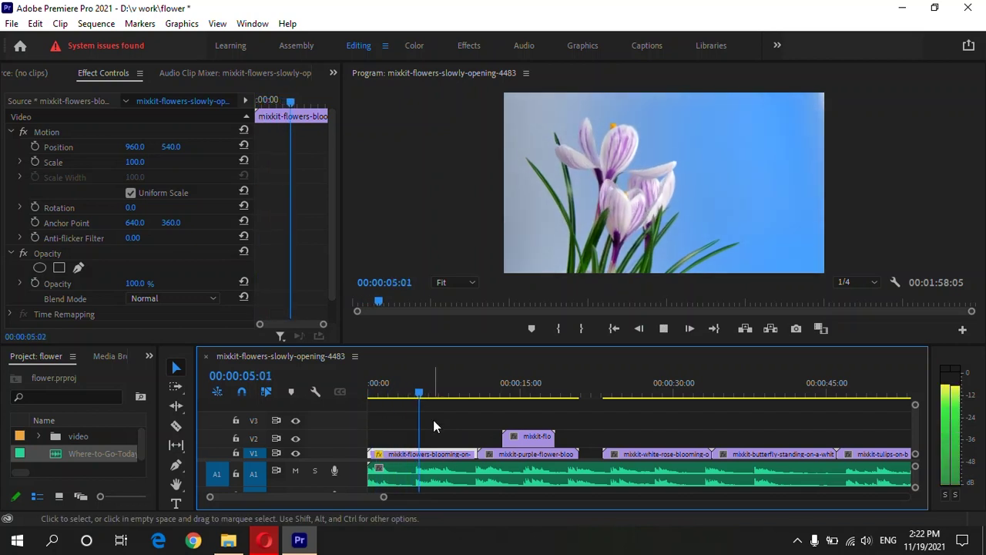
scroll(474, 427, "down", 2)
scroll(424, 462, "up", 1)
left_click_drag(477, 436, 577, 430)
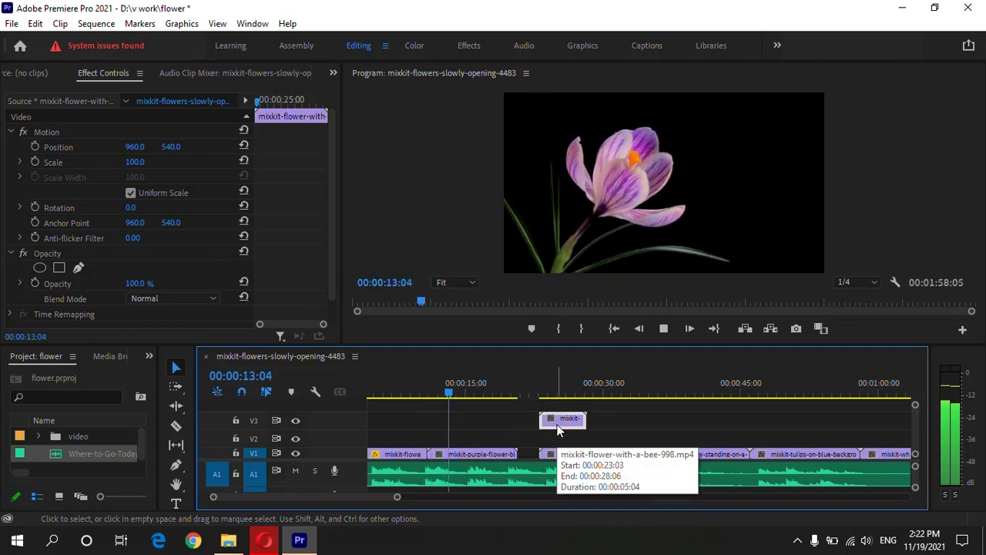
key("space")
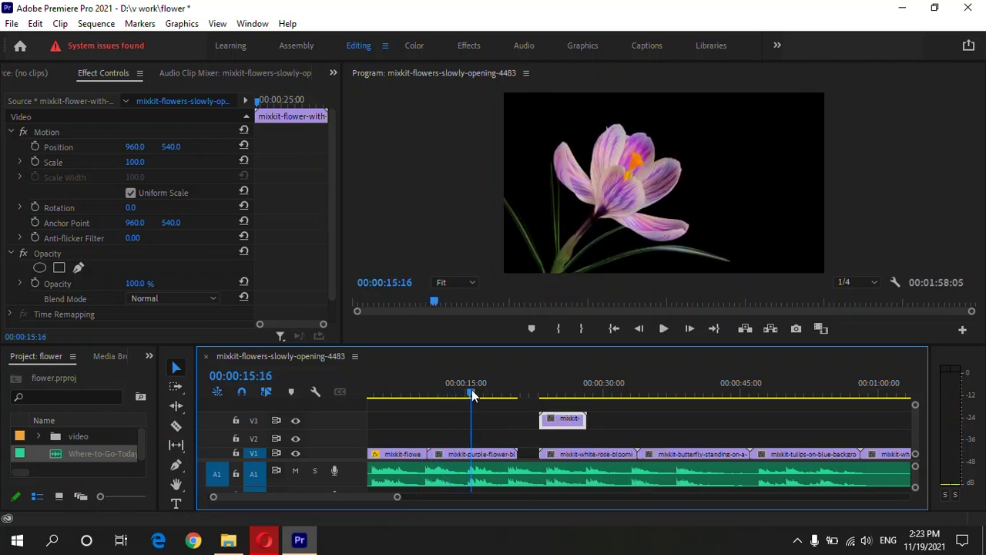
- Review playback from 00:00:15:05 and bring the playhead back to the purple flower clip
left_click(467, 389)
key("space")
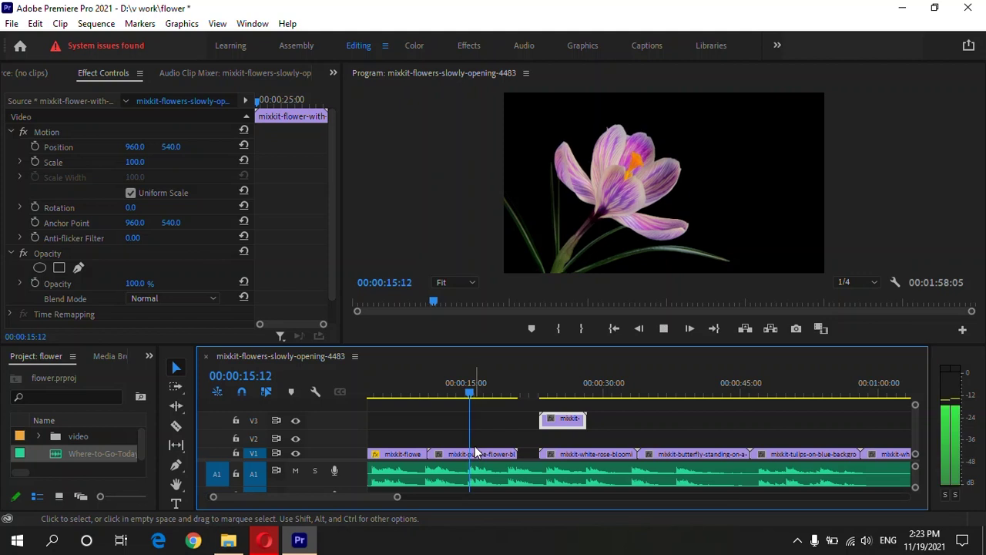
key("space")
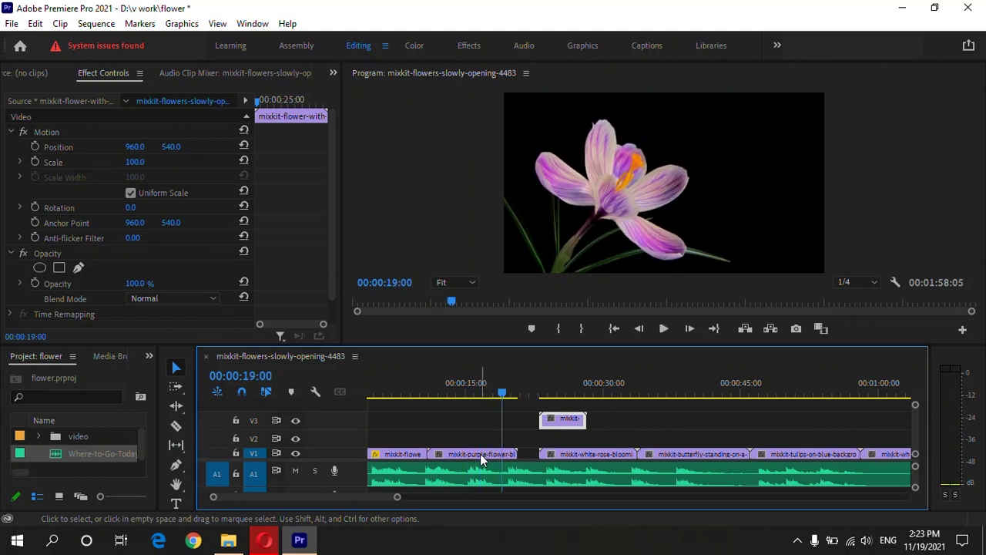
left_click_drag(437, 385, 479, 393)
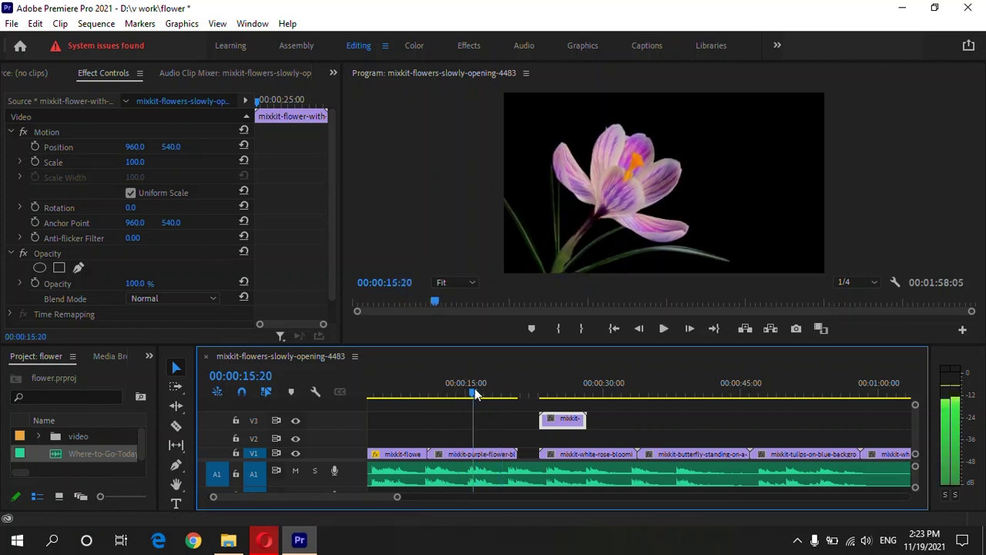
- Speed up the purple flower clip and scrub back to around 14 seconds
right_click(480, 452)
left_click(518, 419)
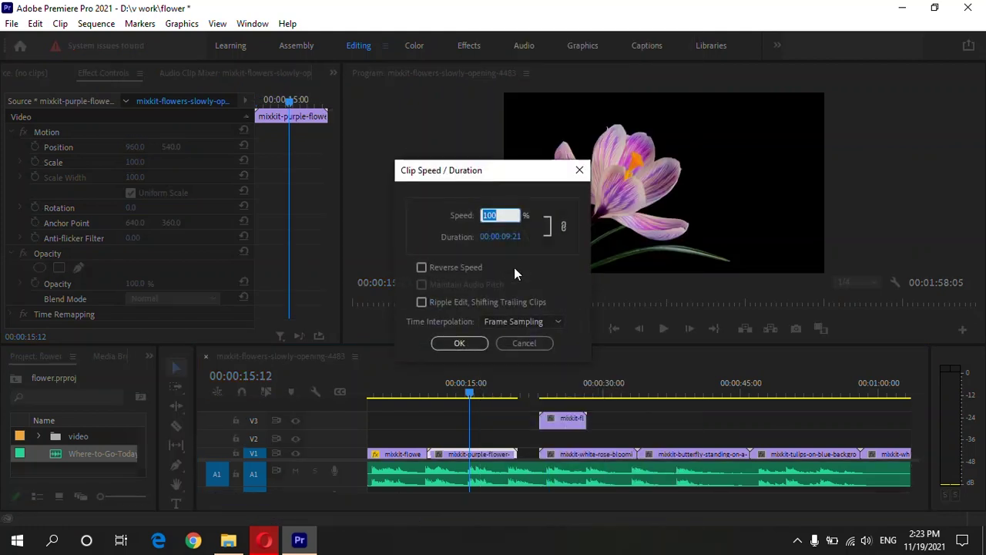
left_click(460, 342)
left_click_drag(468, 393, 470, 377)
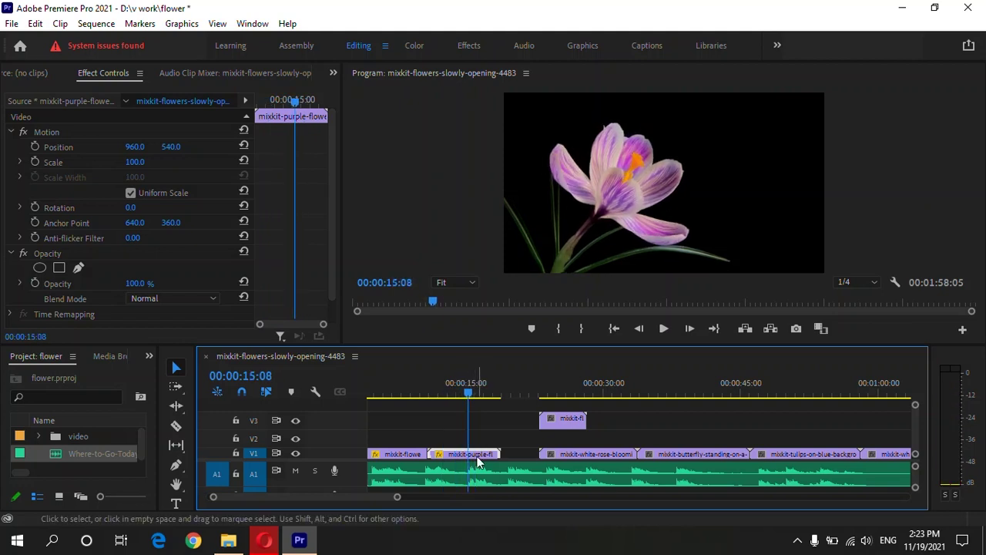
- Move the white rose clip left against the purple flower and play back the join
left_click_drag(575, 454, 507, 457)
key("space")
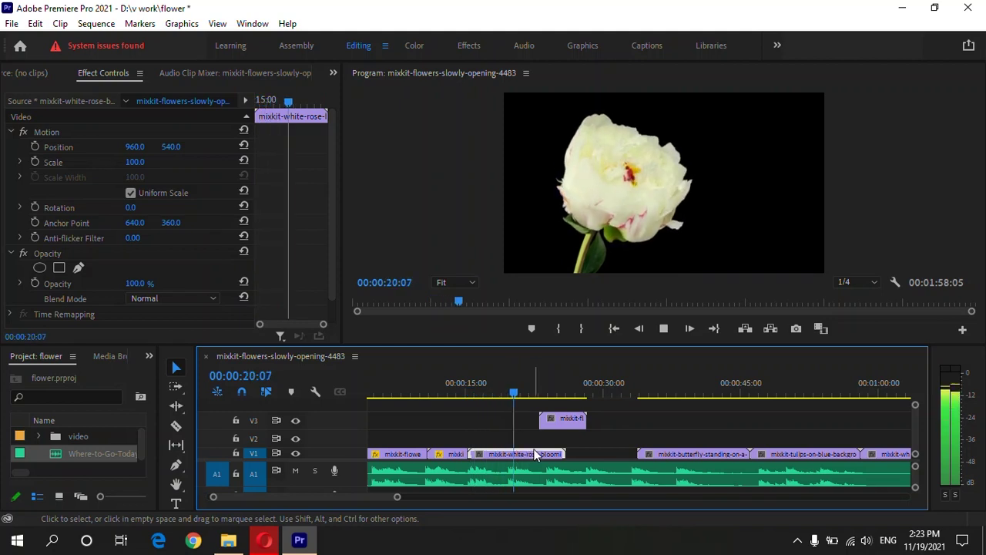
scroll(537, 481, "down", 1)
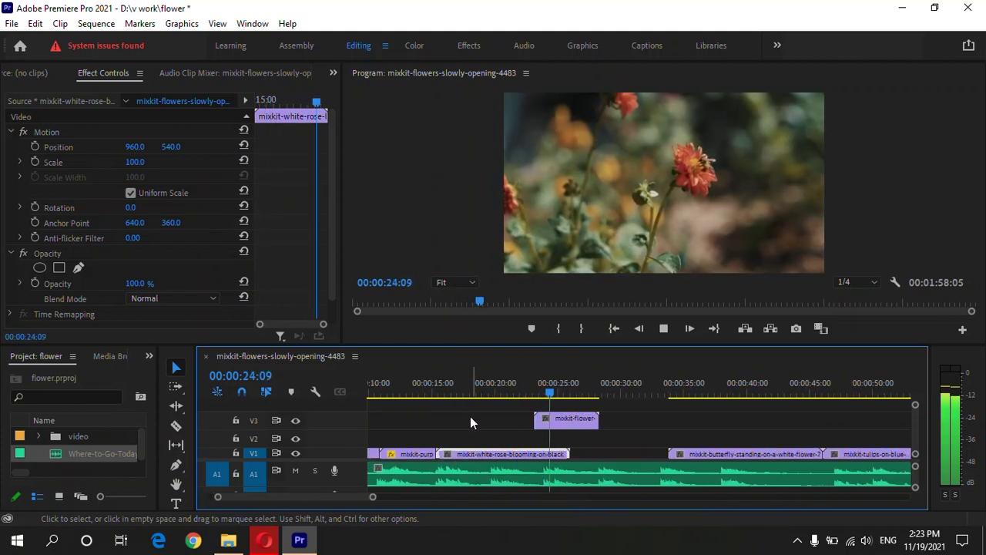
key("=")
left_click_drag(440, 382, 522, 370)
left_click(428, 383)
key("space")
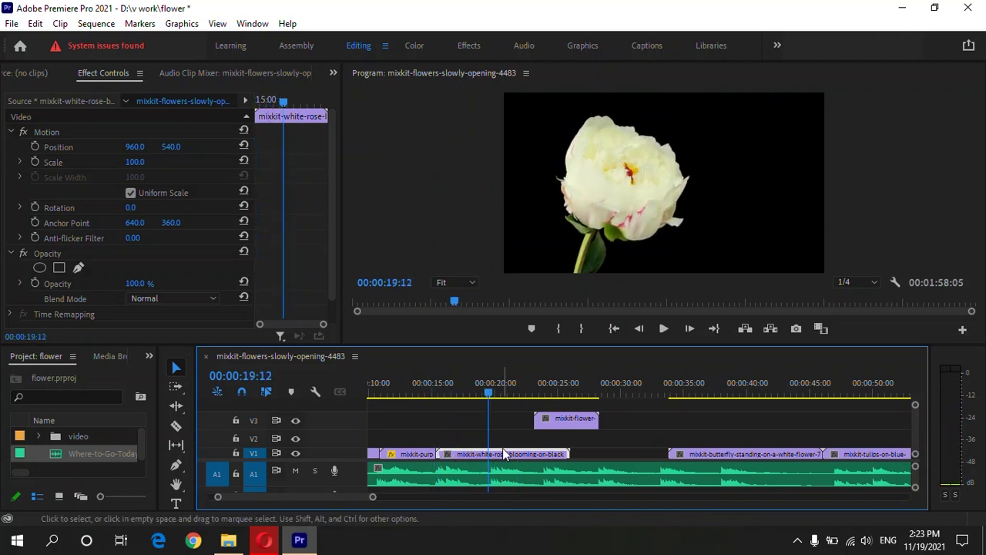
- Raise the white rose clip's speed
right_click(497, 453)
left_click(533, 425)
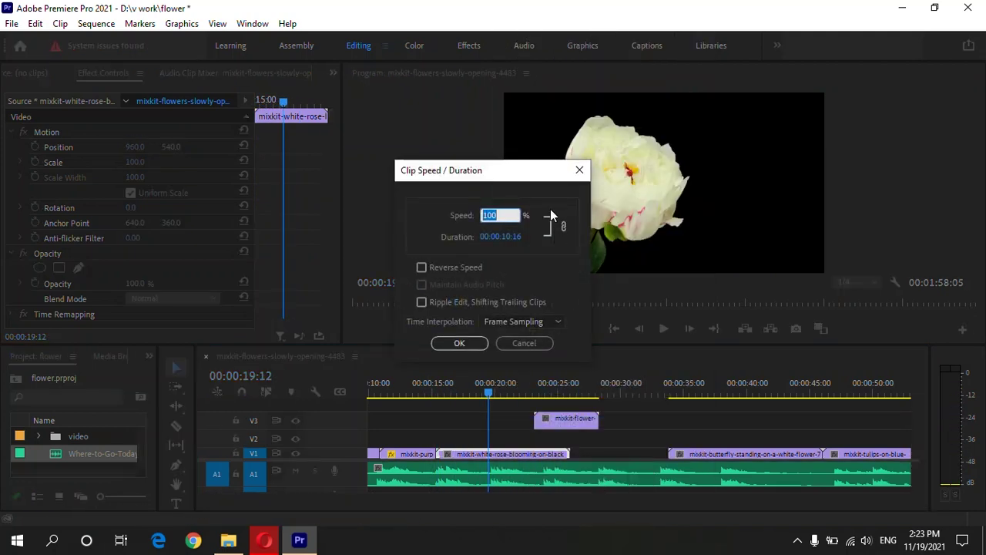
left_click(459, 343)
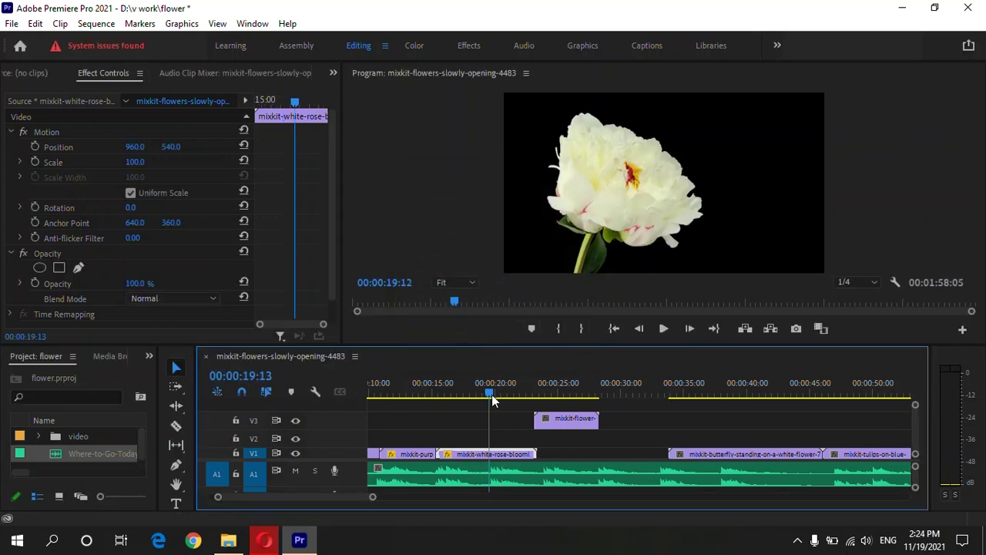
- Split the rose at 19:12, delete its tail, and move the V3 flower clip onto V1 after it
key("c")
left_click(493, 453)
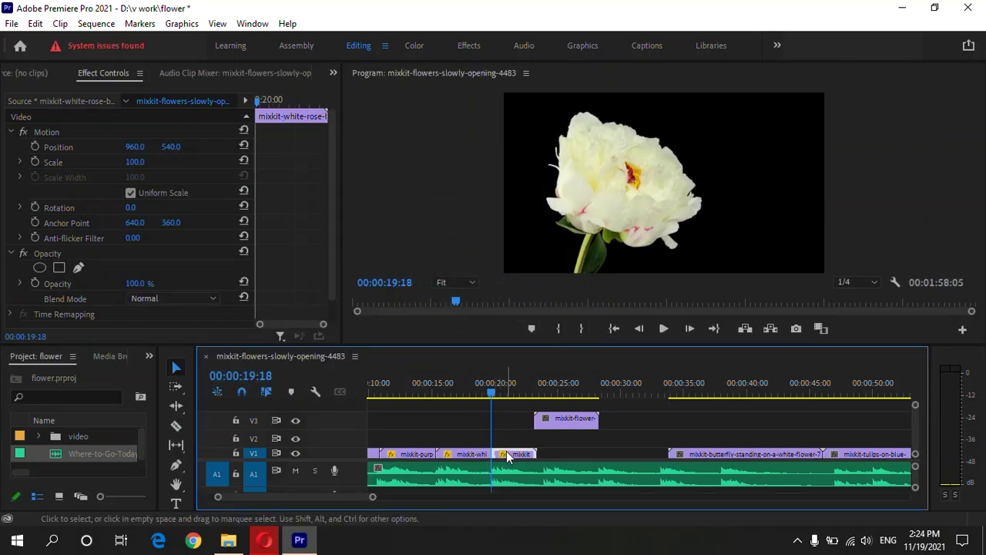
key("Delete")
left_click_drag(578, 418, 538, 455)
key("space")
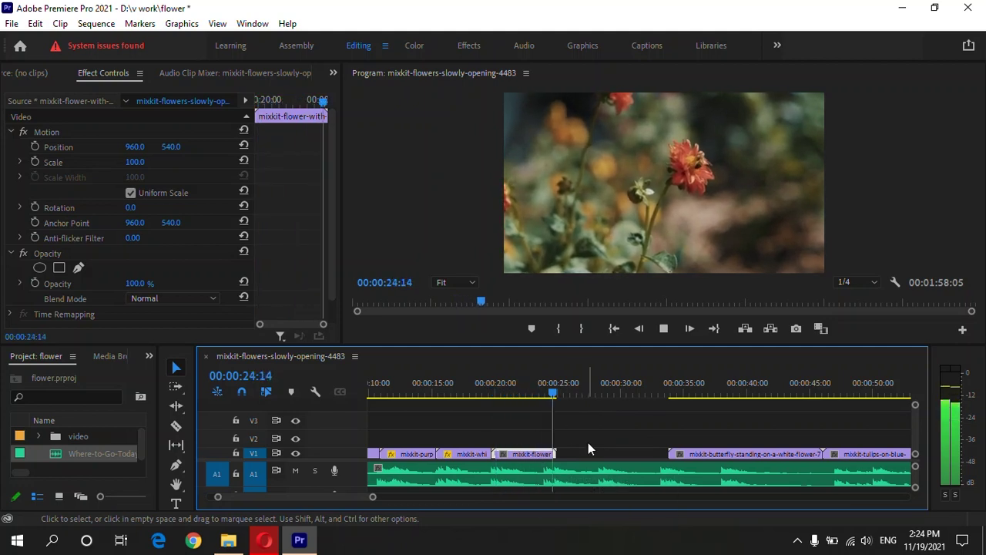
- Trim the bee clip at 00:00:23:21, butt the butterfly against it, and delete the butterfly's end at 28:09
left_click(544, 385)
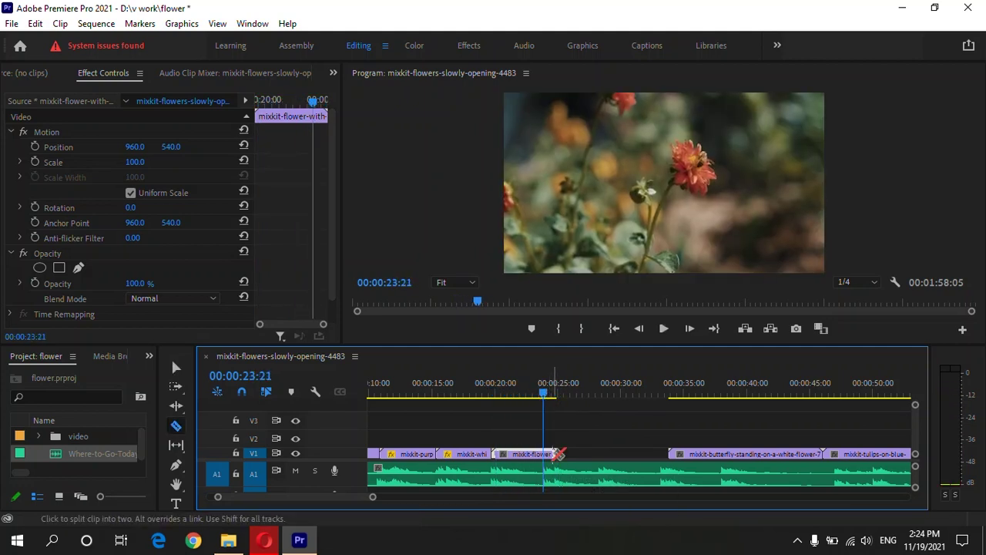
key("Delete")
key("space")
key("space")
left_click_drag(721, 453, 594, 453)
key("space")
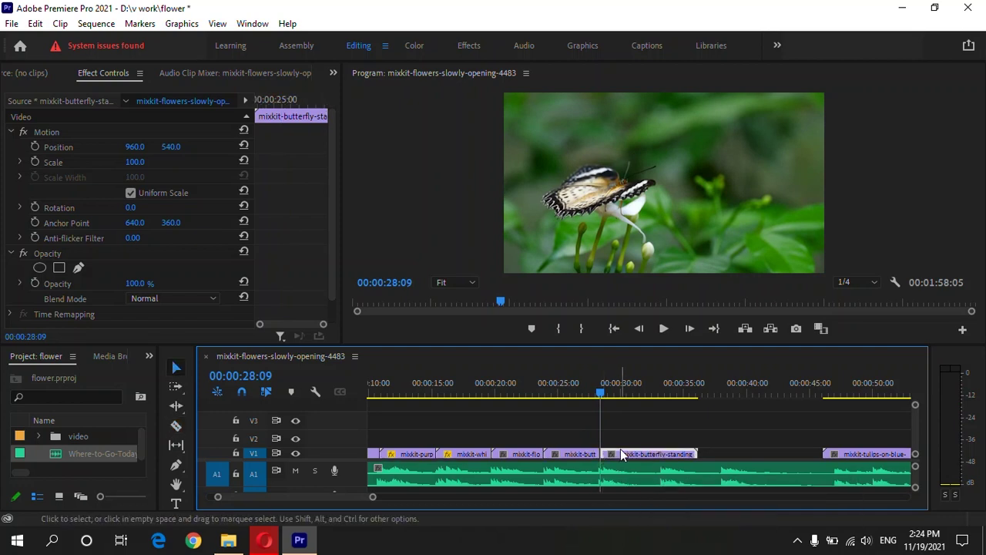
key("Delete")
key("minus")
key("minus")
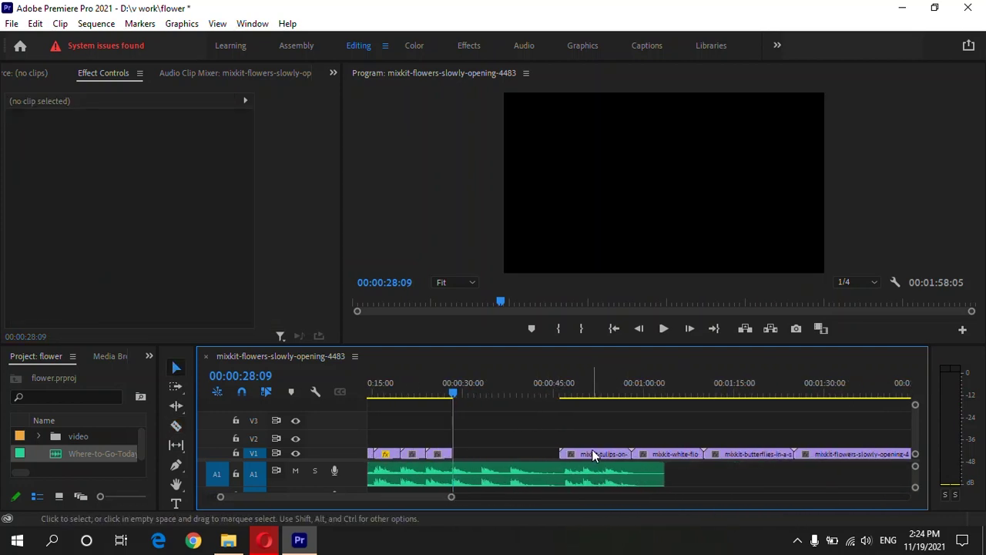
- Move the tulips clip left to close the gap and set its speed to 128.2%
left_click_drag(593, 453, 491, 455)
key("space")
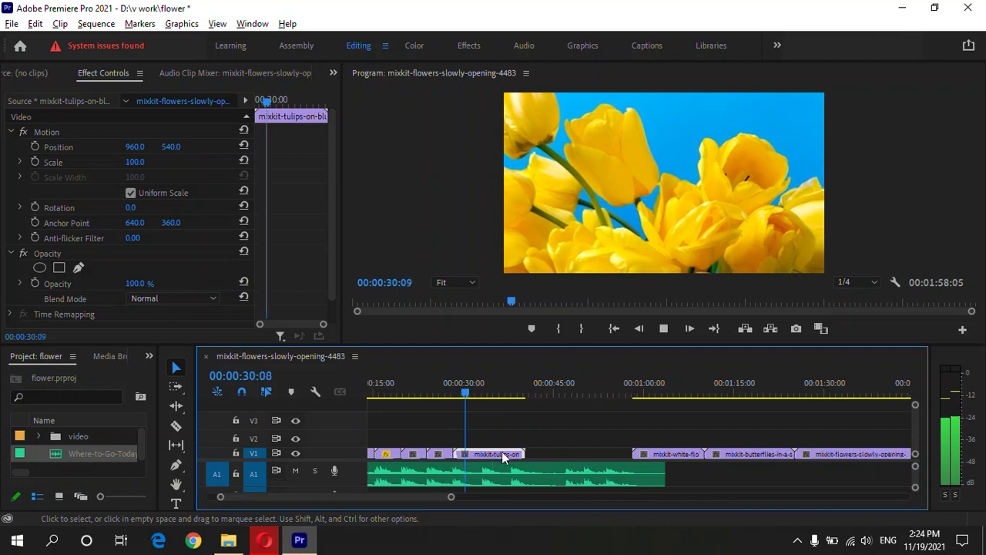
key("alt+space")
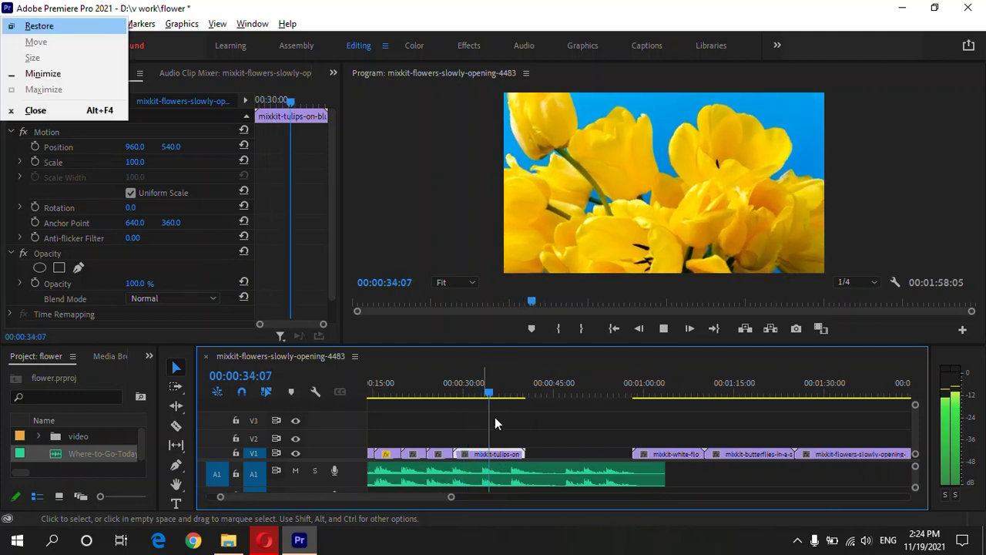
left_click_drag(455, 388, 501, 382)
right_click(504, 456)
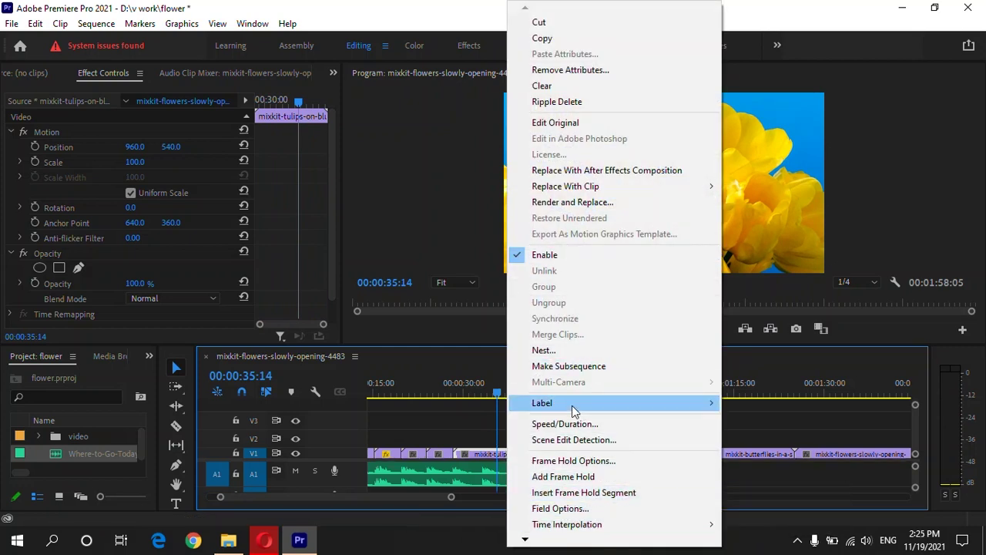
left_click(577, 424)
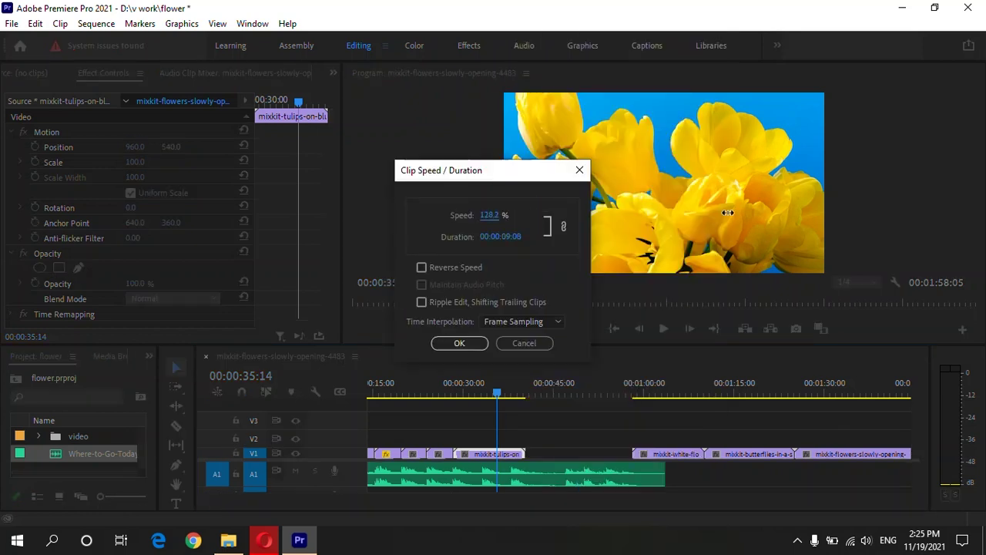
left_click(459, 343)
- Cut the tulips clip at 00:00:32:23 and delete the remainder
scroll(453, 464, "up", 2)
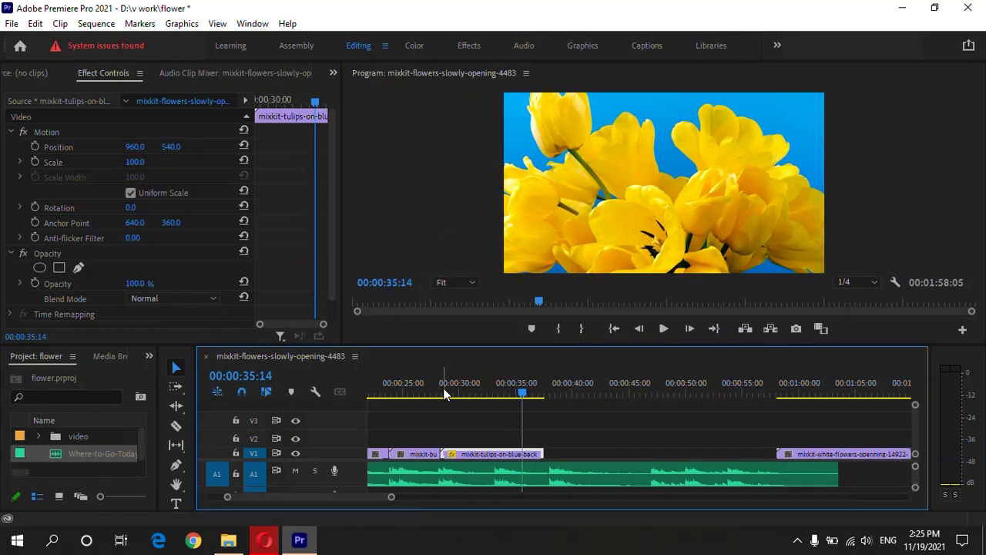
left_click(447, 392)
key("space")
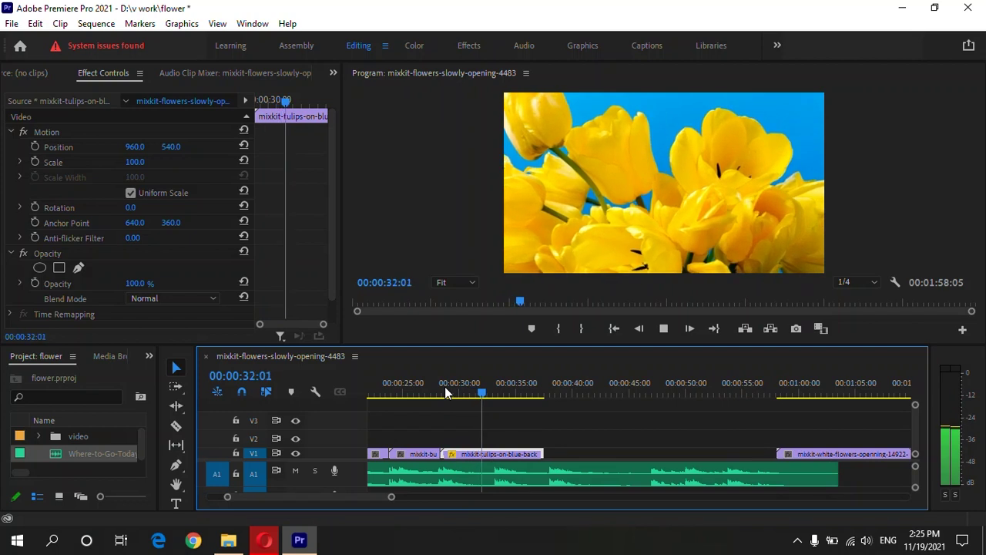
key("space")
key("c")
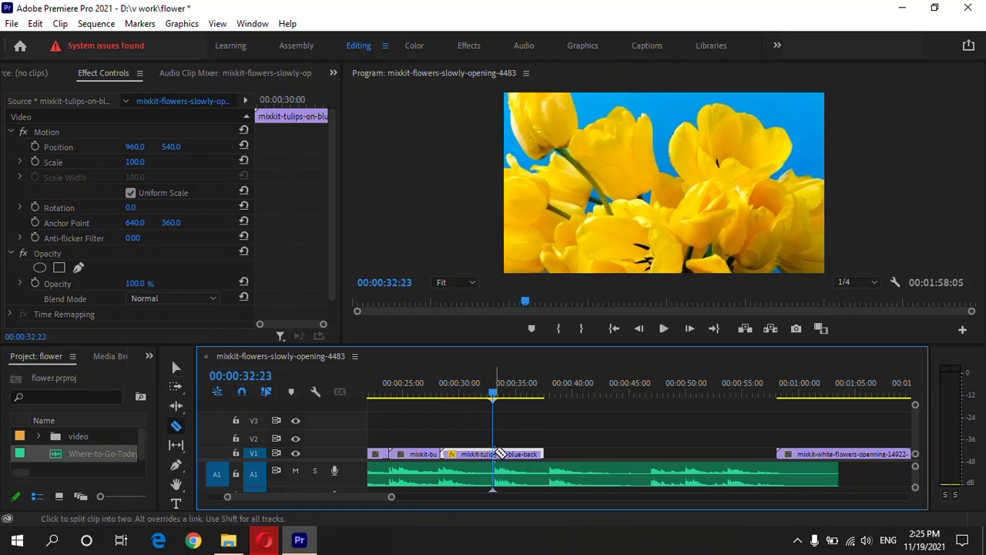
key("Delete")
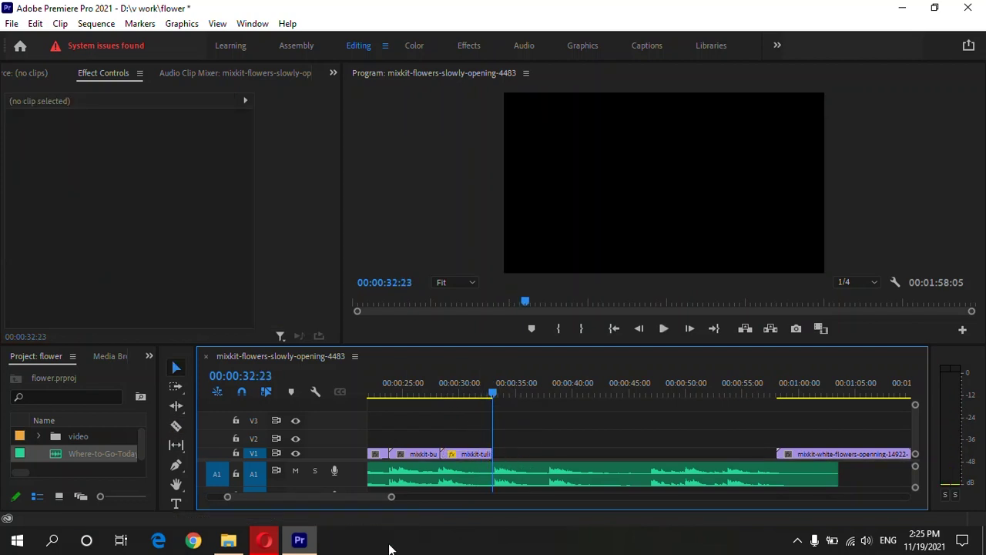
- Move the white-flowers clip left against the tulips and play the new cut
key("minus")
left_click_drag(711, 453, 524, 455)
key("equal")
key("space")
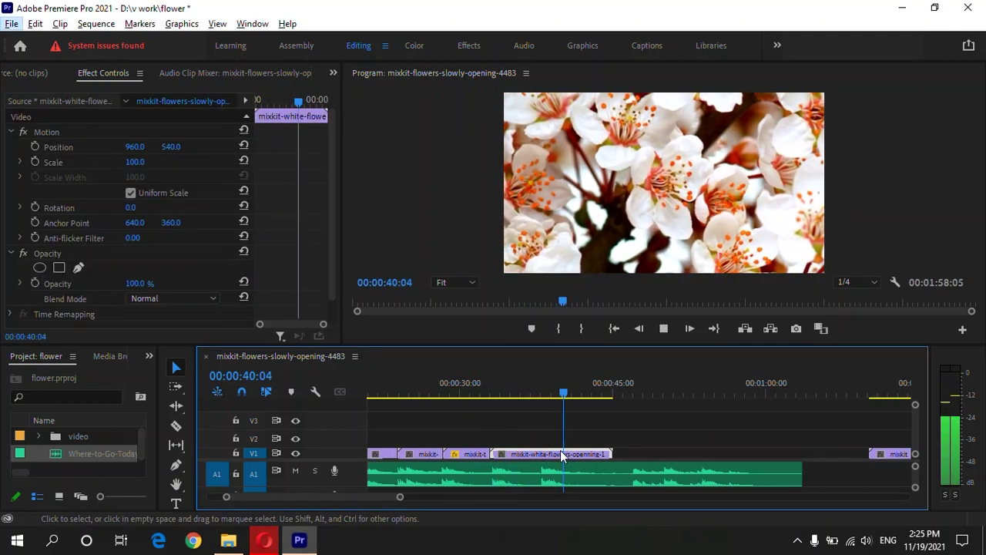
- Set the playhead at 40:10 and speed up the white-flowers clip
right_click(563, 455)
left_click(548, 455)
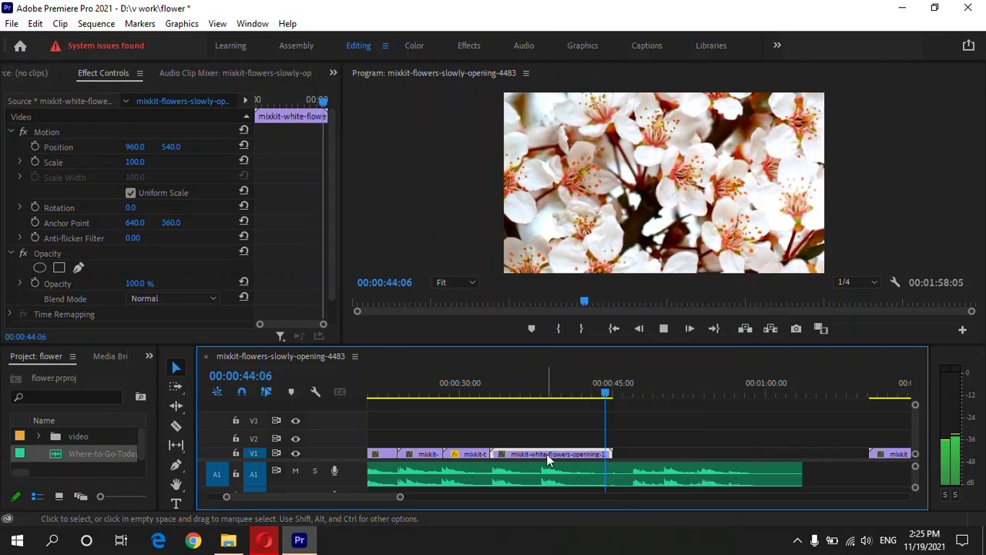
key("space")
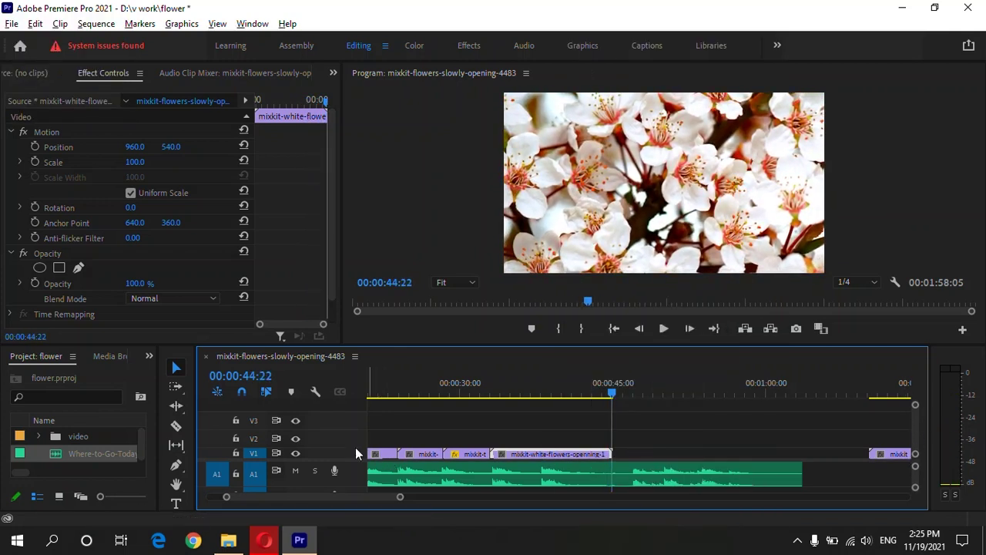
scroll(355, 453, "up", 1)
scroll(358, 454, "down", 1)
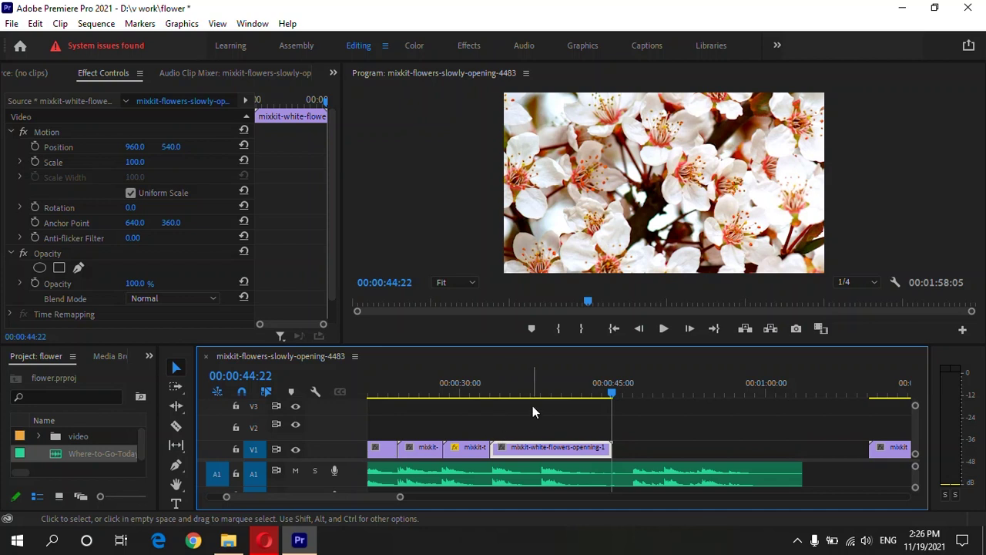
left_click(567, 393)
right_click(572, 453)
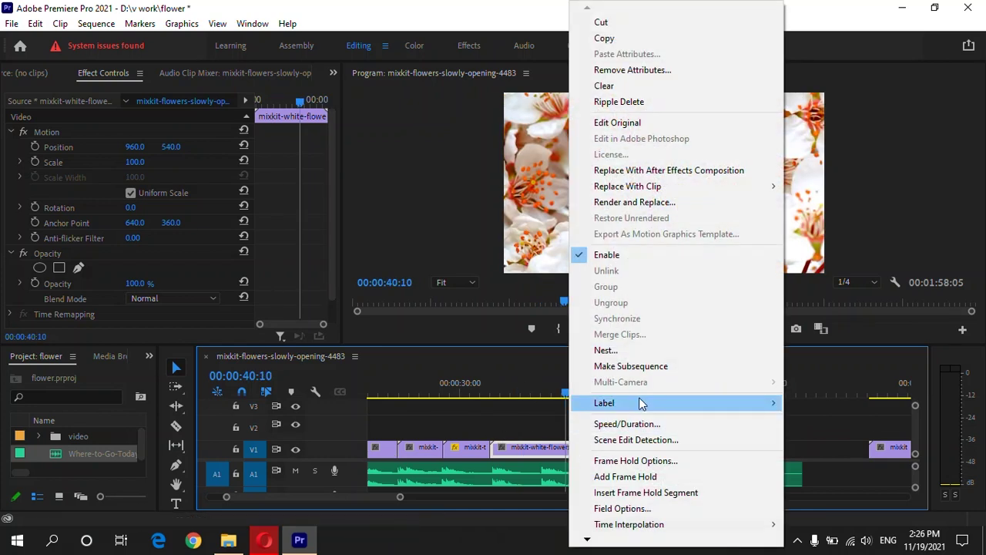
left_click(609, 421)
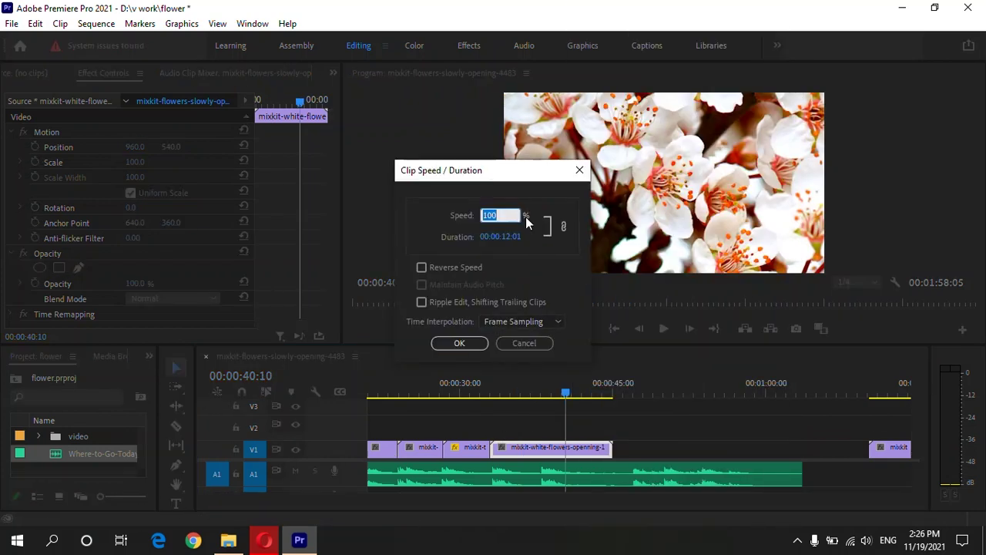
left_click(459, 344)
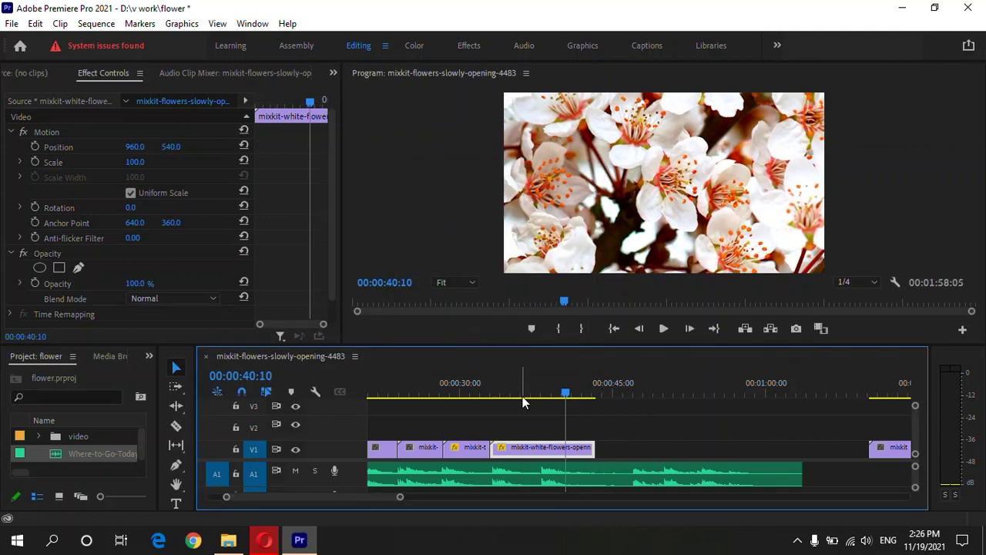
- Delete the gap before the white-flowers clip and review the join around 32–37 seconds
left_click(492, 389)
key("space")
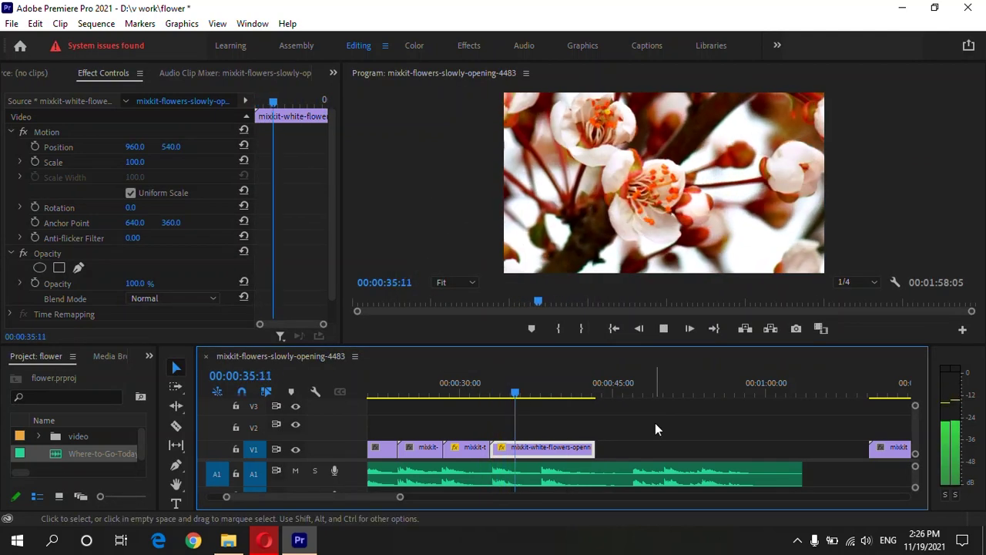
key("space")
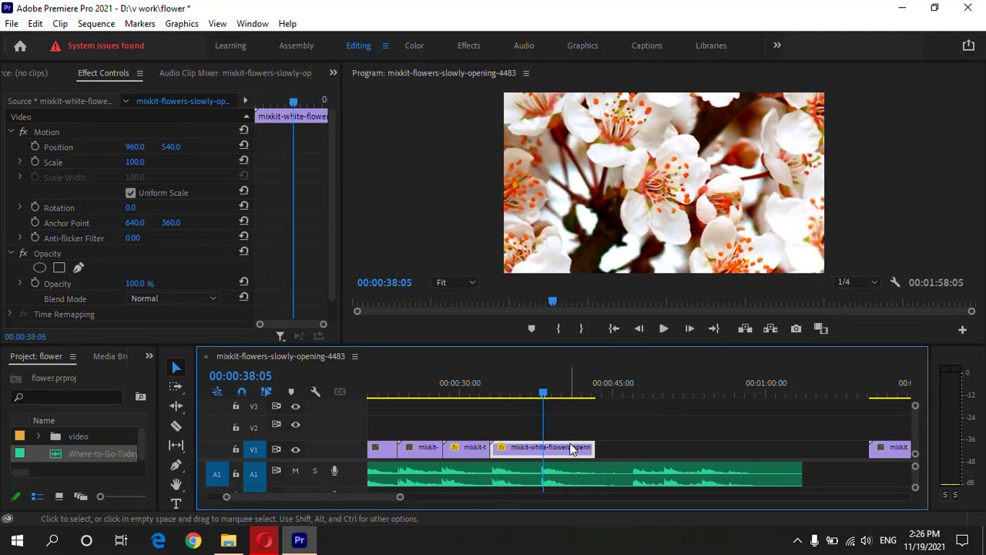
left_click_drag(488, 393, 504, 393)
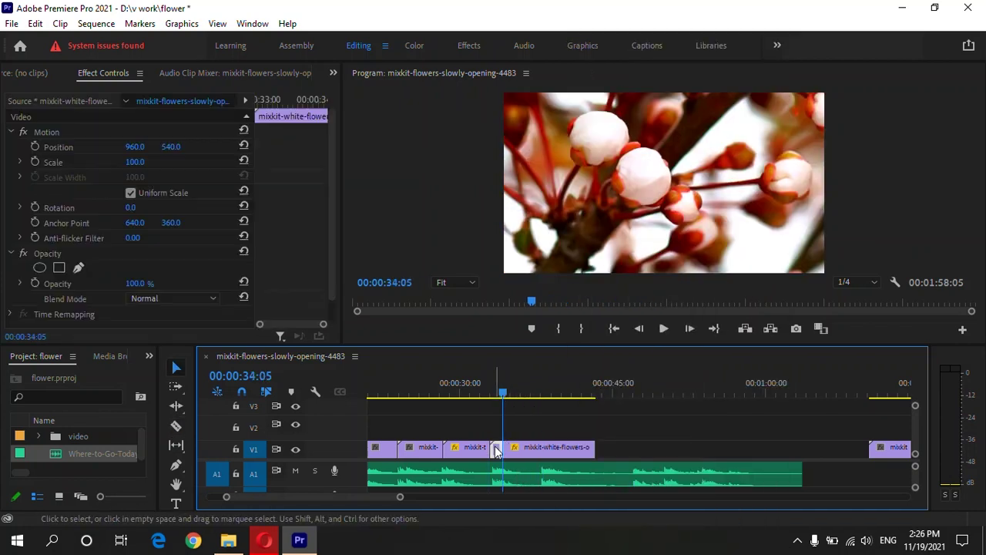
left_click(495, 450)
key("Delete")
left_click(490, 391)
key("space")
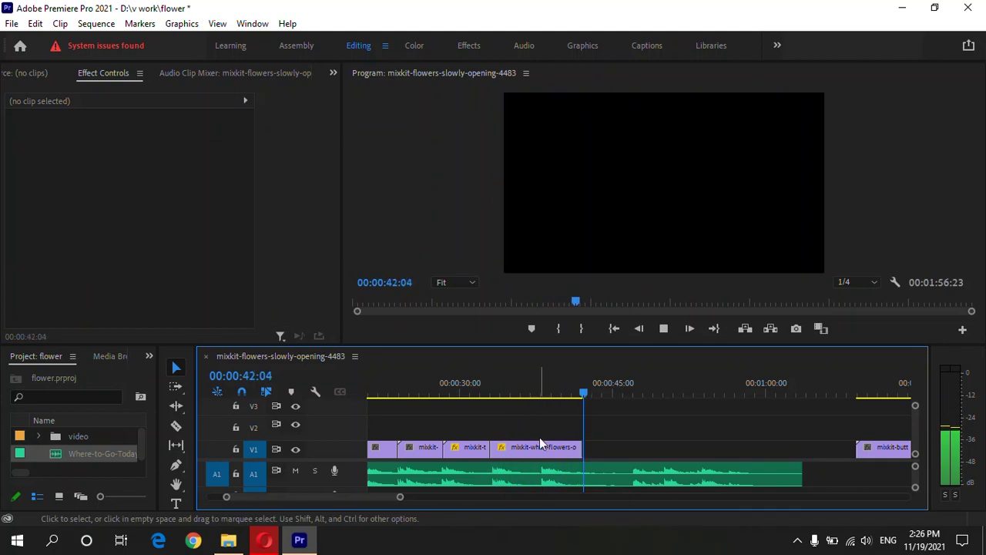
left_click_drag(536, 377, 543, 377)
- Cut the white-flowers clip at the playhead, delete the leftover piece, and move the opening-flower clip left
key("c")
left_click(540, 447)
key("v")
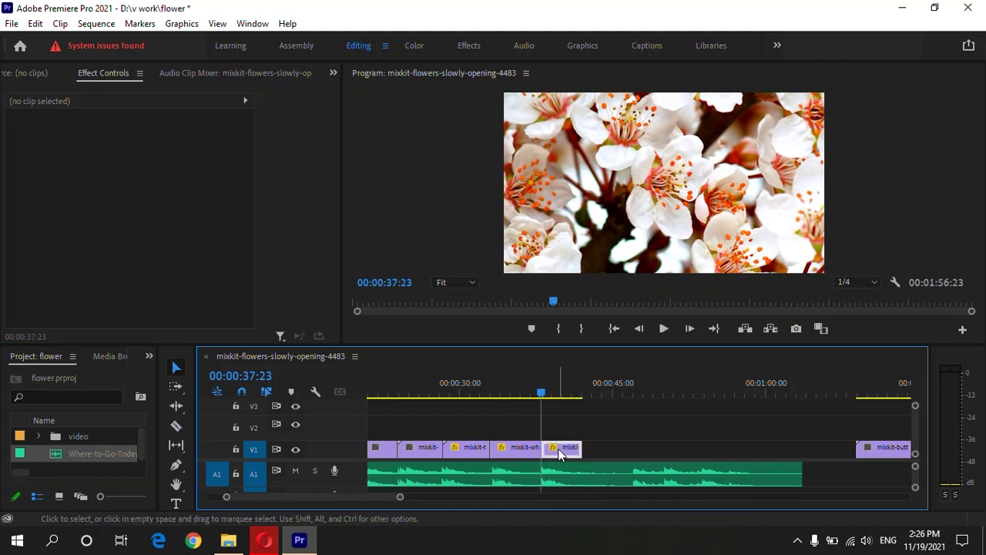
left_click(557, 448)
key("Delete")
key("minus")
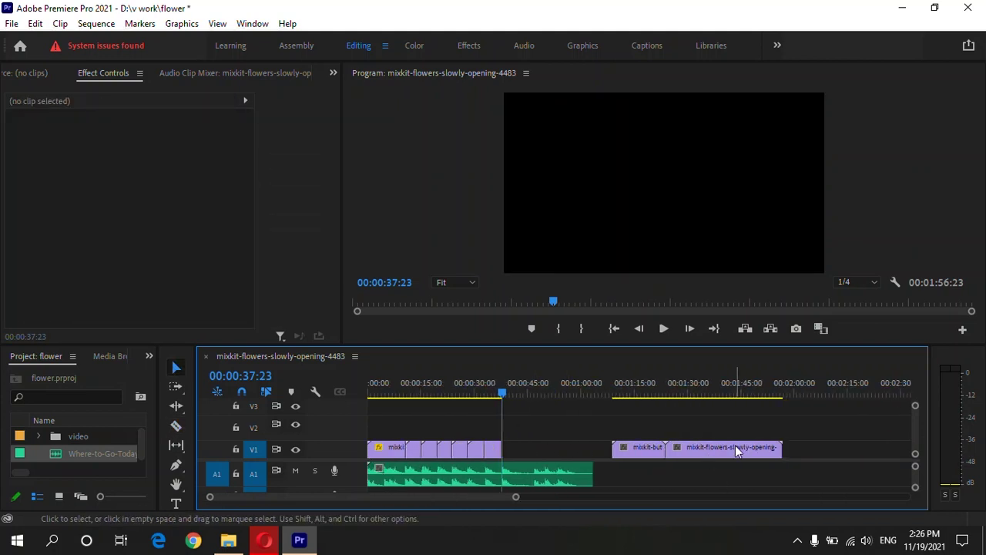
left_click_drag(735, 447, 528, 455)
key("space")
- Remove the opening-flower clip's unwanted tail and slide the sunflower-field clip left to close the gap
key("equal")
key("equal")
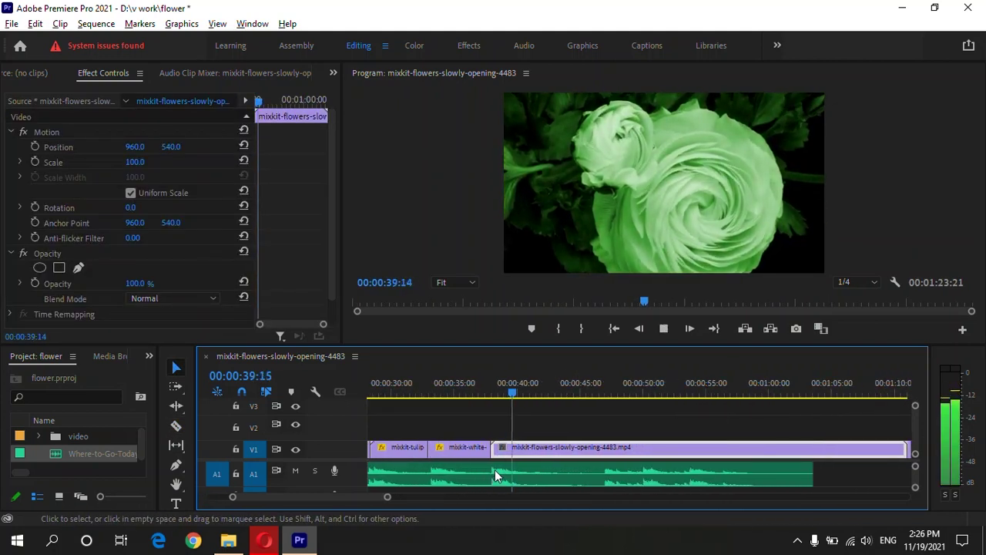
scroll(677, 460, "down", 2)
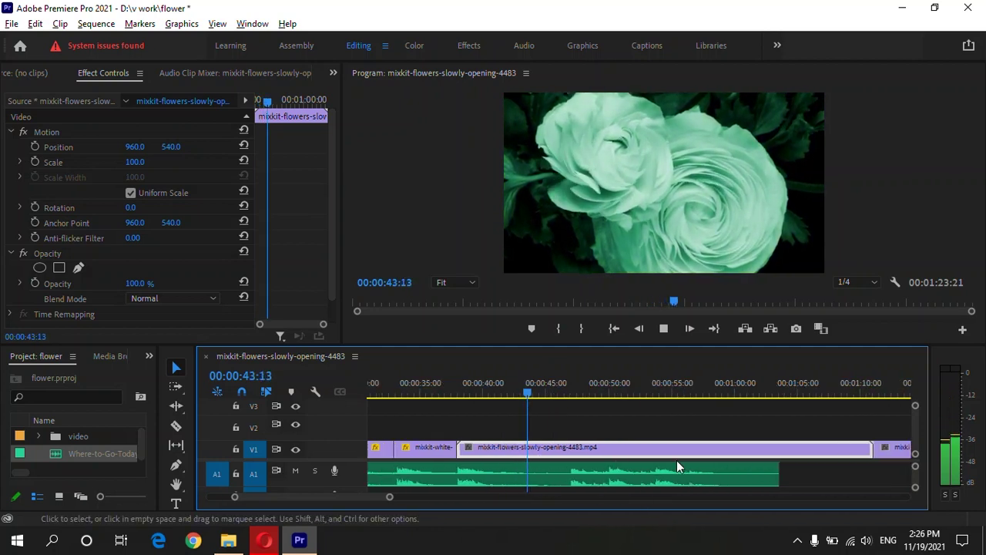
left_click(534, 445)
key("Delete")
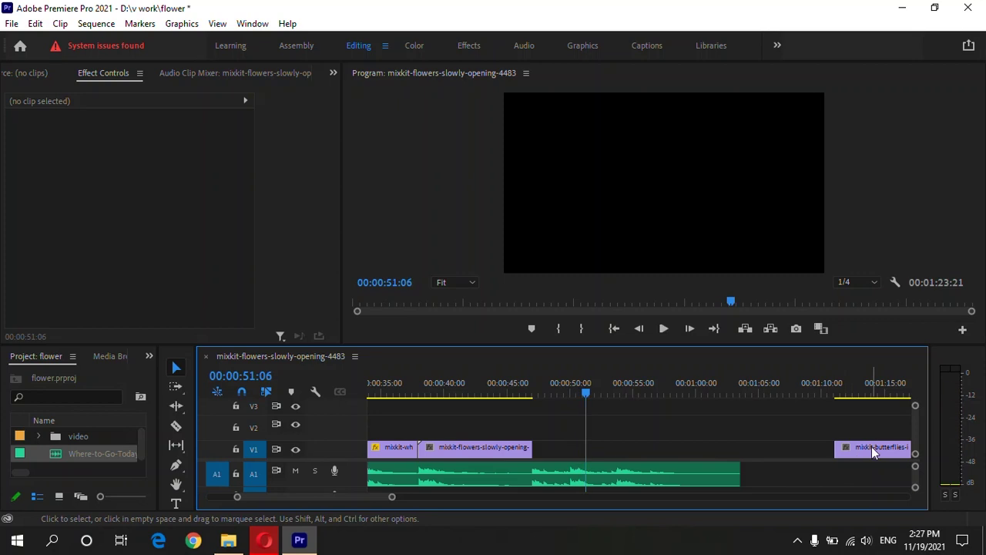
left_click_drag(871, 446, 571, 439)
- Review the new cuts from about 45–50 seconds, then switch to File Explorer
left_click(529, 383)
key("space")
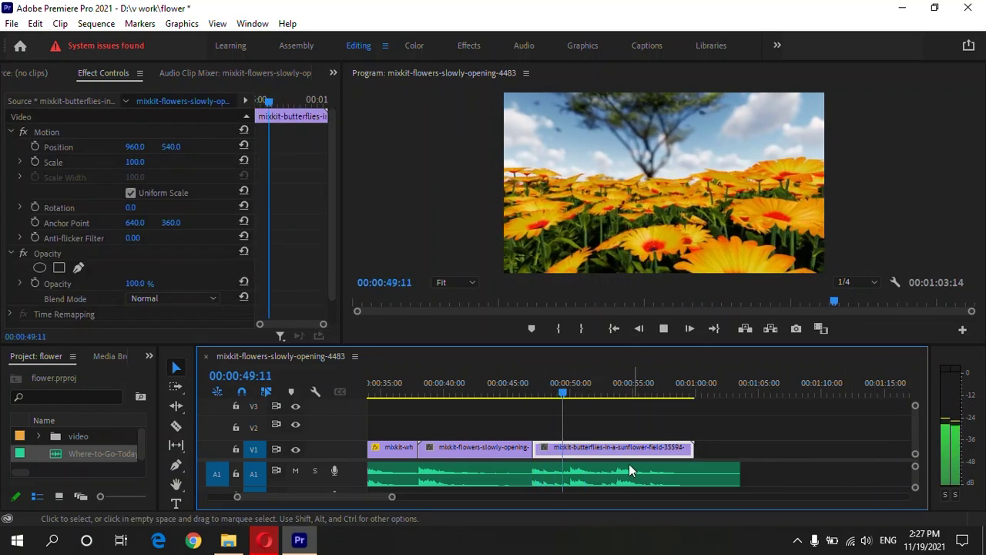
left_click(571, 391)
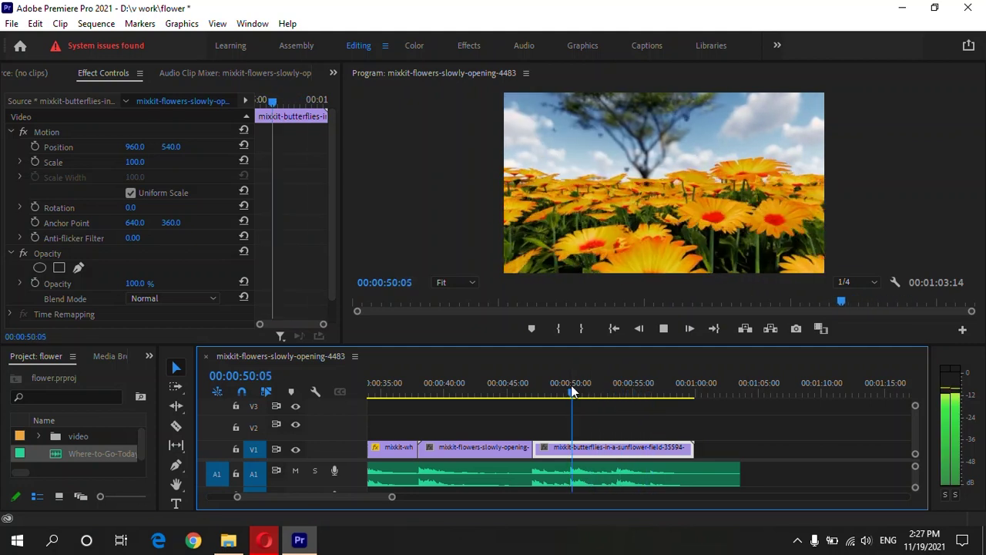
left_click(526, 384)
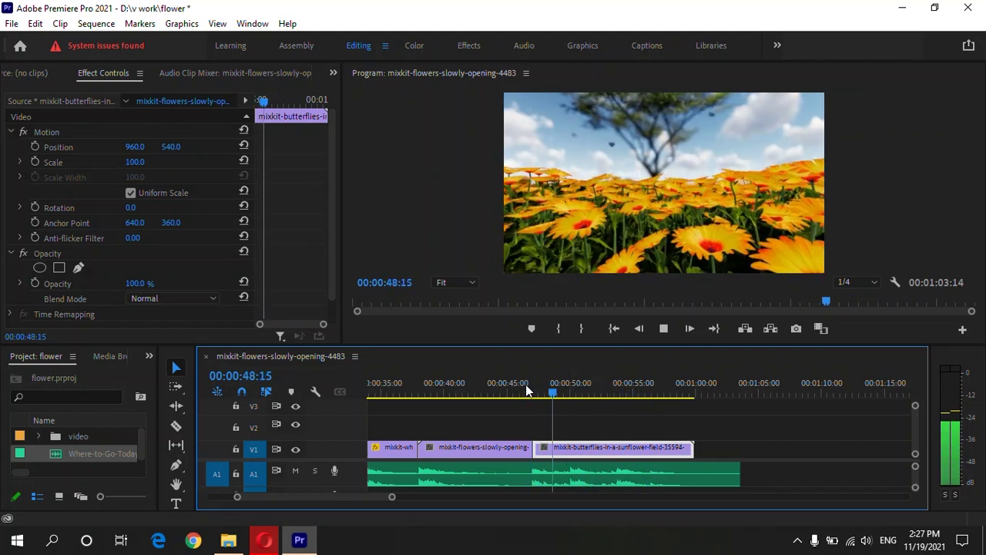
key("space")
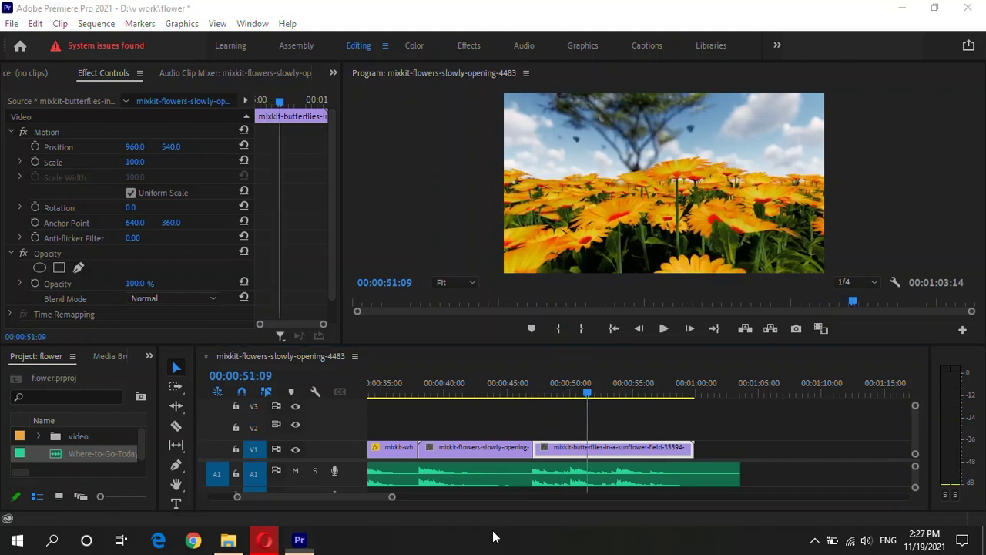
left_click(516, 389)
key("space")
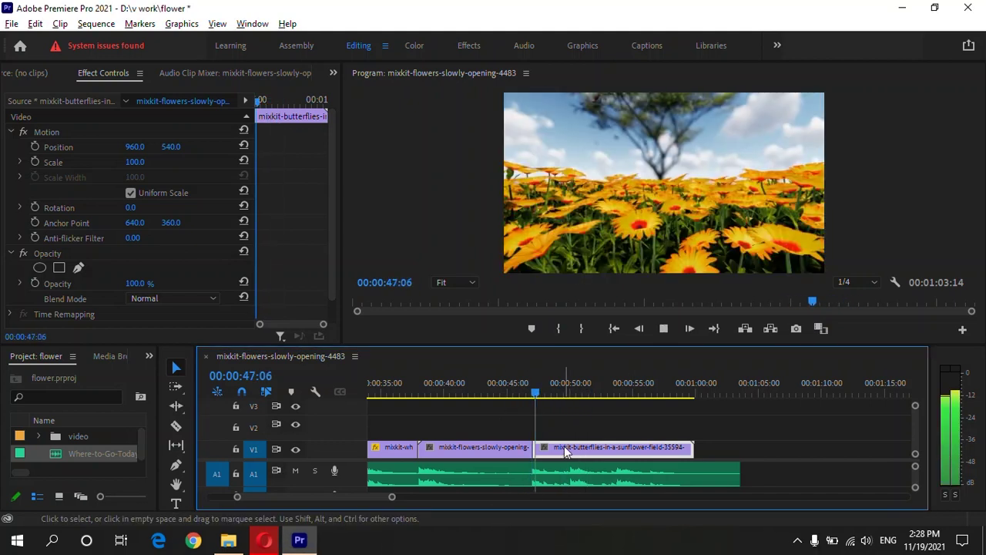
mouse_move(228, 540)
left_click(225, 480)
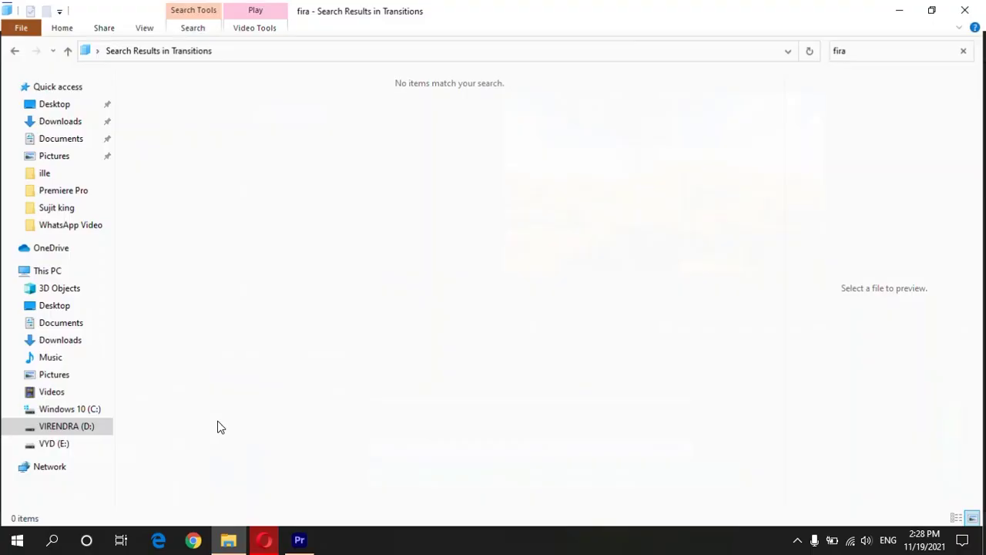
- Open D:\Premiere_Pro\premiere transitions\30_Light_Leaks\30 Light Leaks\Transitions and drag all fifteen clips onto V2
left_click(66, 425)
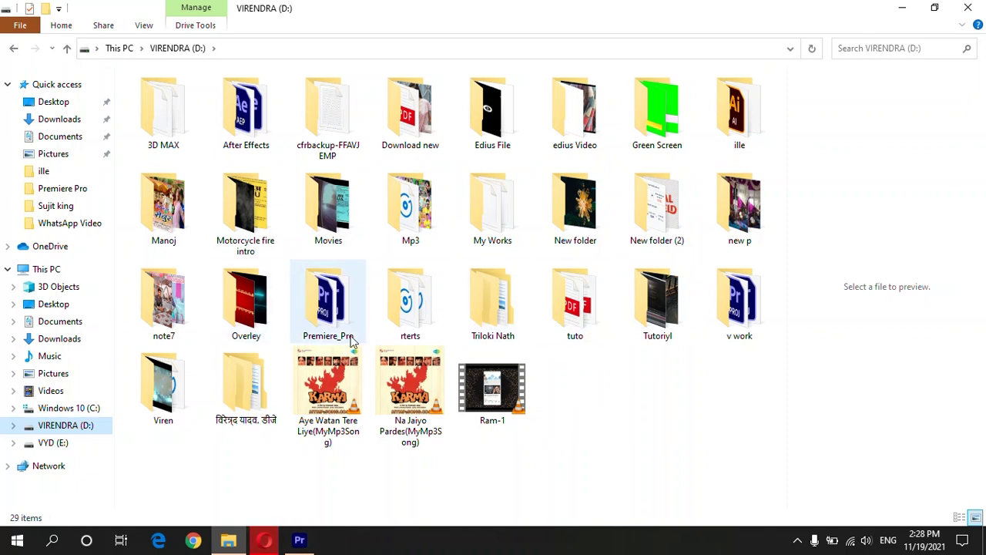
double_click(328, 304)
left_click(646, 110)
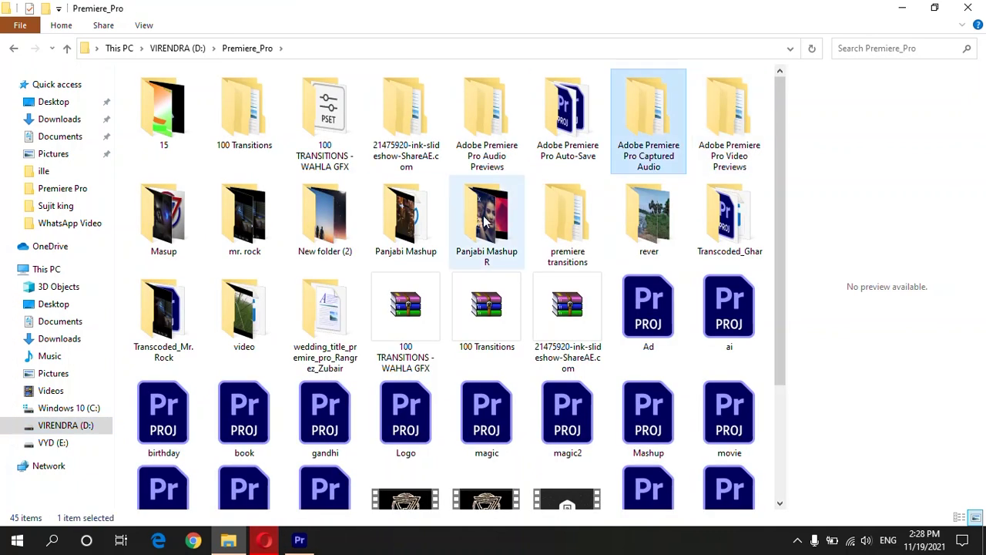
double_click(546, 234)
double_click(220, 107)
double_click(213, 96)
double_click(209, 109)
left_click_drag(185, 220, 667, 114)
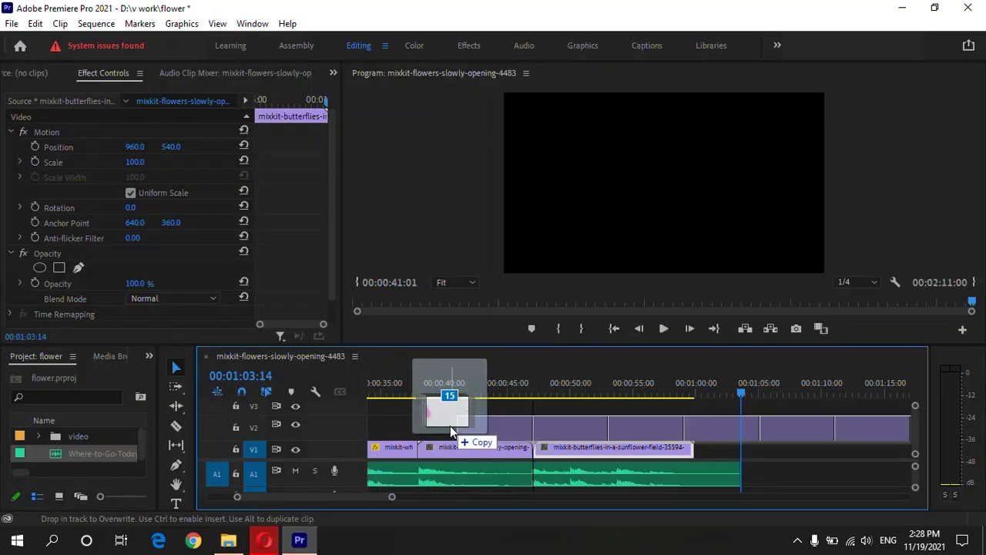
left_click_drag(548, 148, 450, 425)
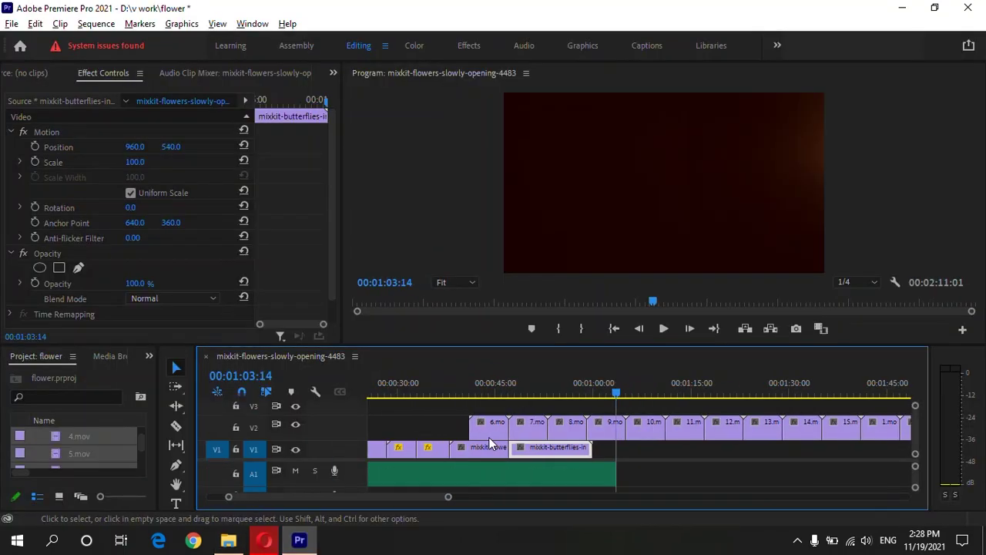
- Move the light-leak clips on V2 toward the sequence start and preview them
scroll(452, 445, "down", 3)
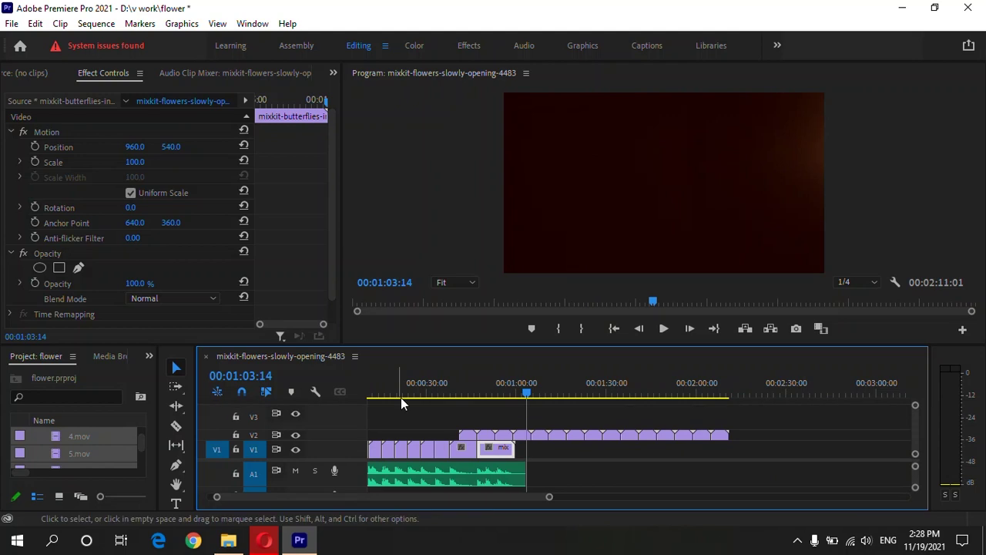
left_click_drag(423, 389, 264, 387)
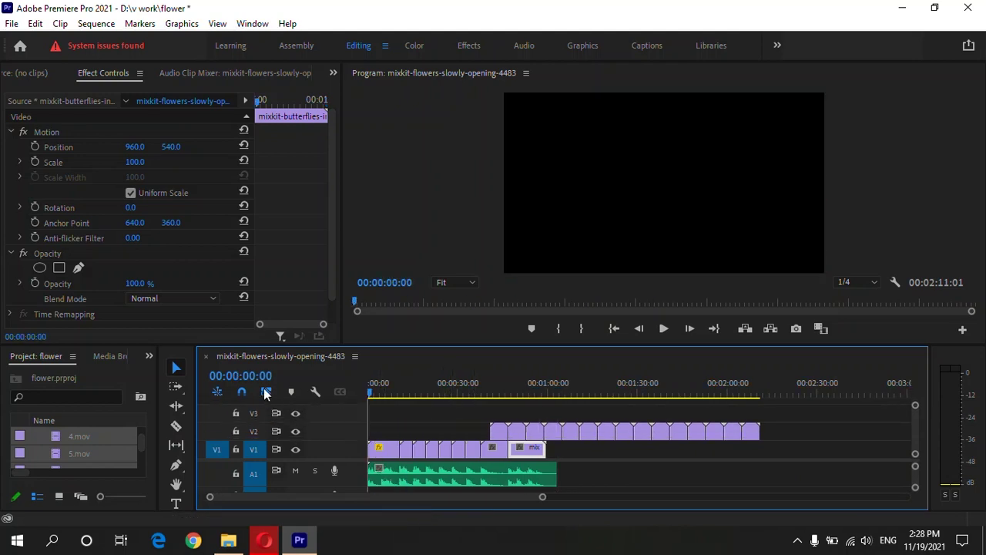
scroll(386, 438, "down", 1)
left_click(479, 420)
left_click_drag(657, 429, 412, 443)
scroll(412, 443, "up", 3)
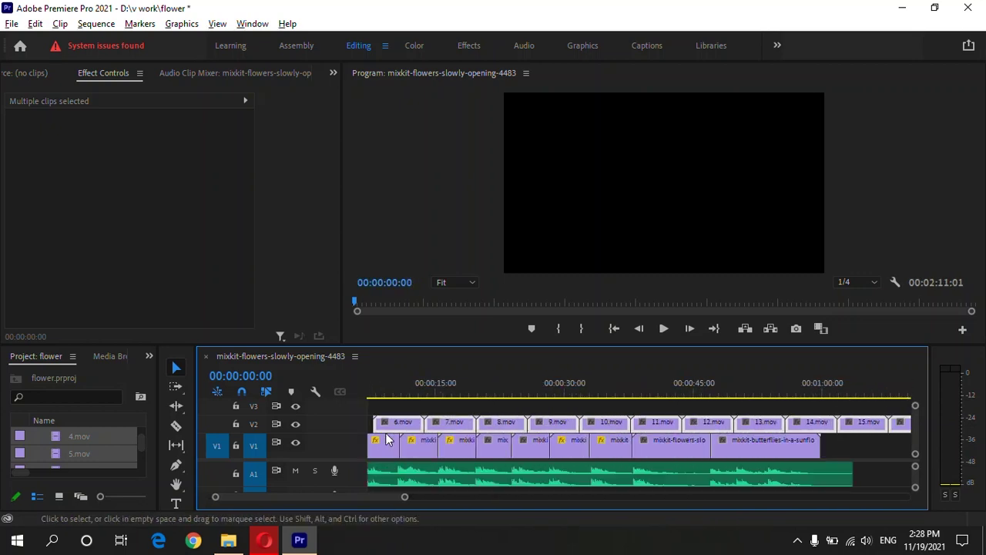
scroll(400, 394, "up", 3)
key("space")
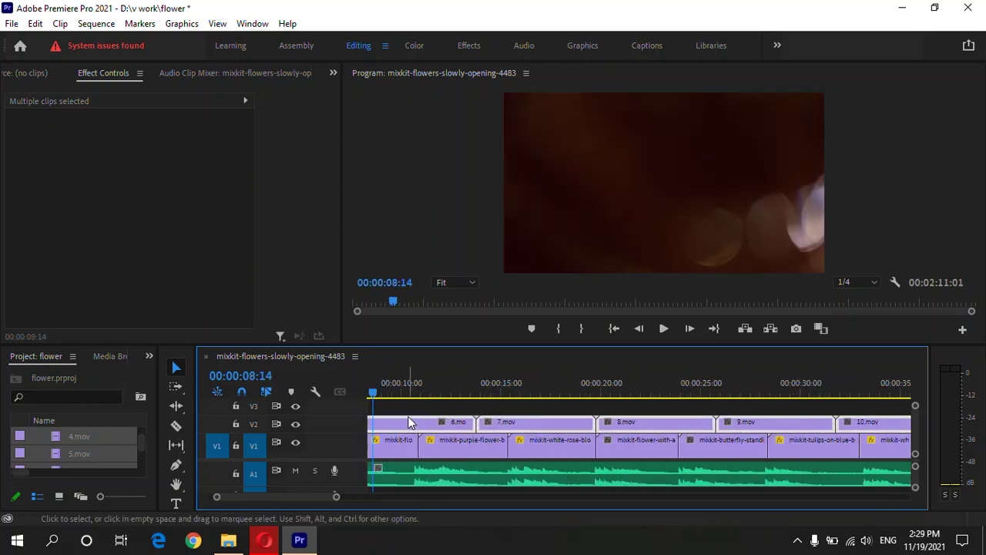
- Set the Opacity blend mode of 6.mov and 7.mov to Screen
left_click_drag(400, 389, 484, 379)
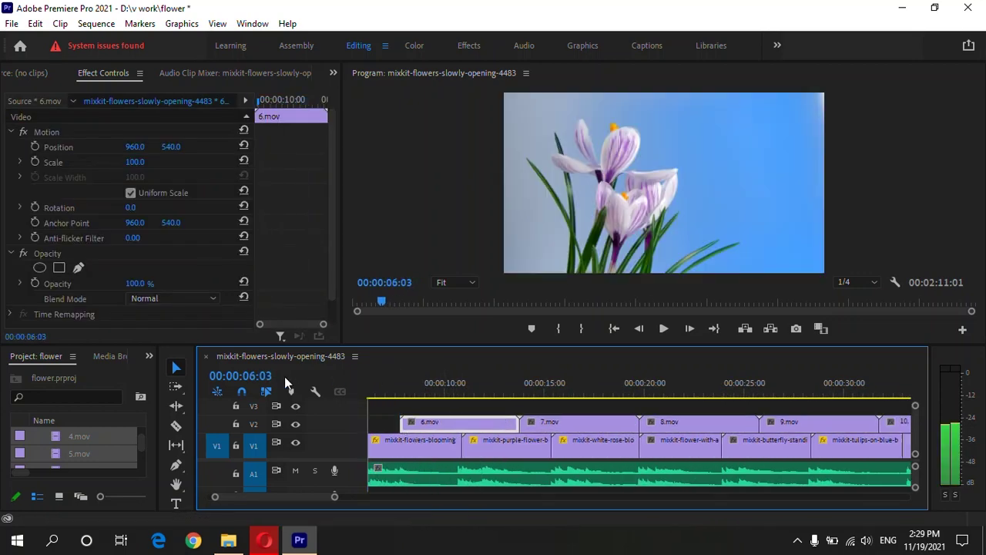
key("space")
left_click(174, 298)
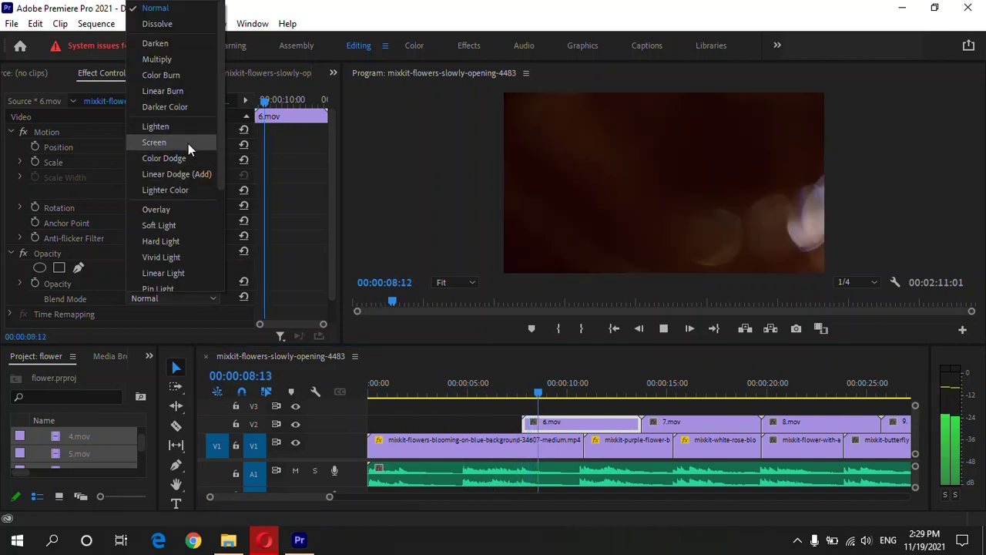
left_click(188, 140)
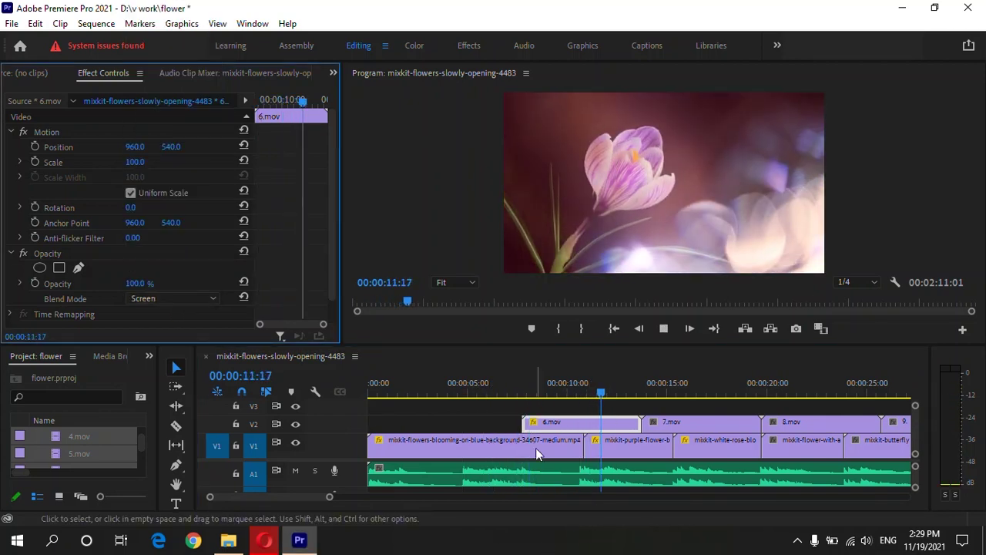
scroll(499, 462, "down", 2)
left_click(626, 422)
left_click(154, 298)
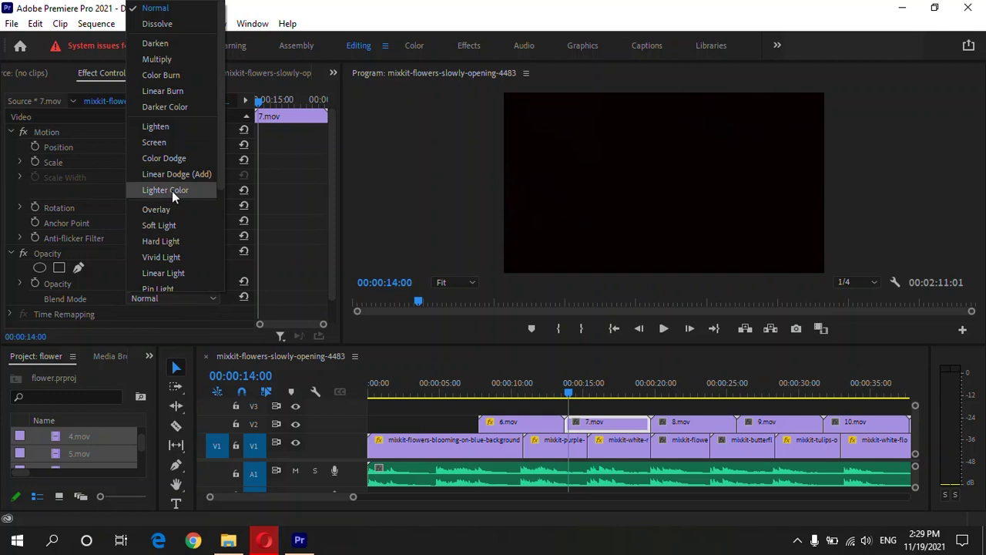
left_click(154, 142)
- Set the Opacity blend mode of 8.mov, 9.mov and 10.mov to Screen
left_click(680, 422)
left_click(174, 298)
left_click(154, 141)
left_click(786, 423)
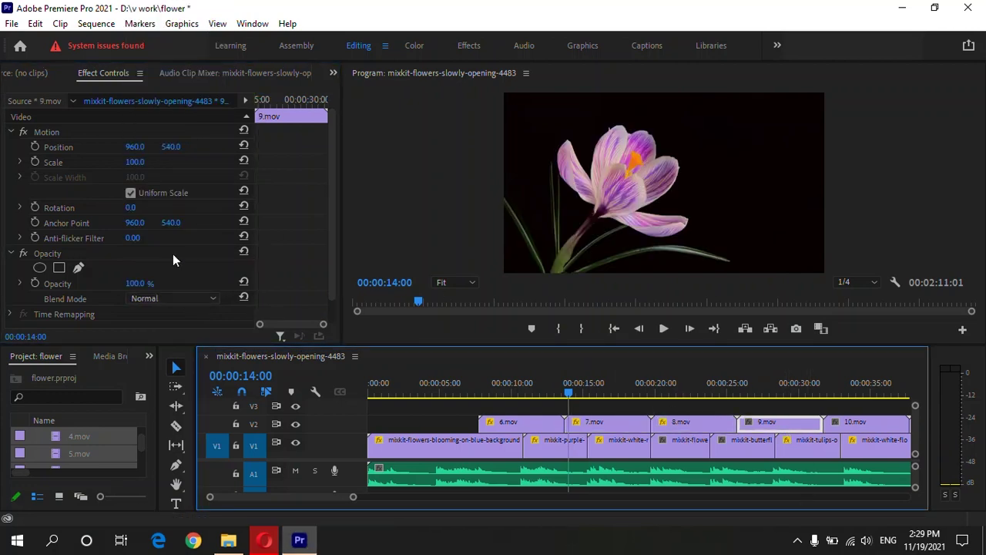
left_click(174, 298)
left_click(162, 141)
left_click(855, 423)
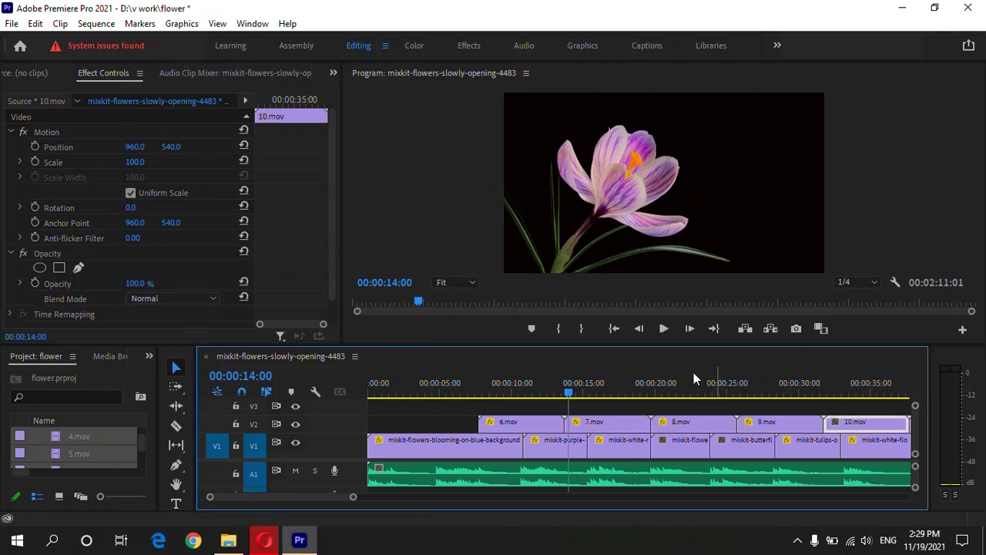
left_click(183, 298)
left_click(158, 142)
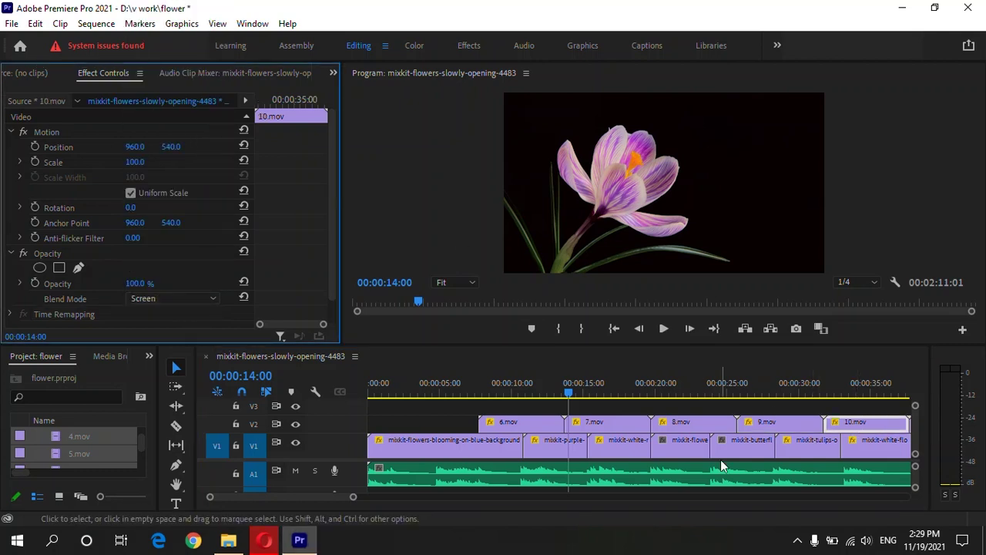
- Blend 11.mov in Screen mode and preview the light-leak blends
key("minus")
key("minus")
left_click(174, 298)
left_click(173, 169)
left_click(418, 392)
key("equal")
key("equal")
key("space")
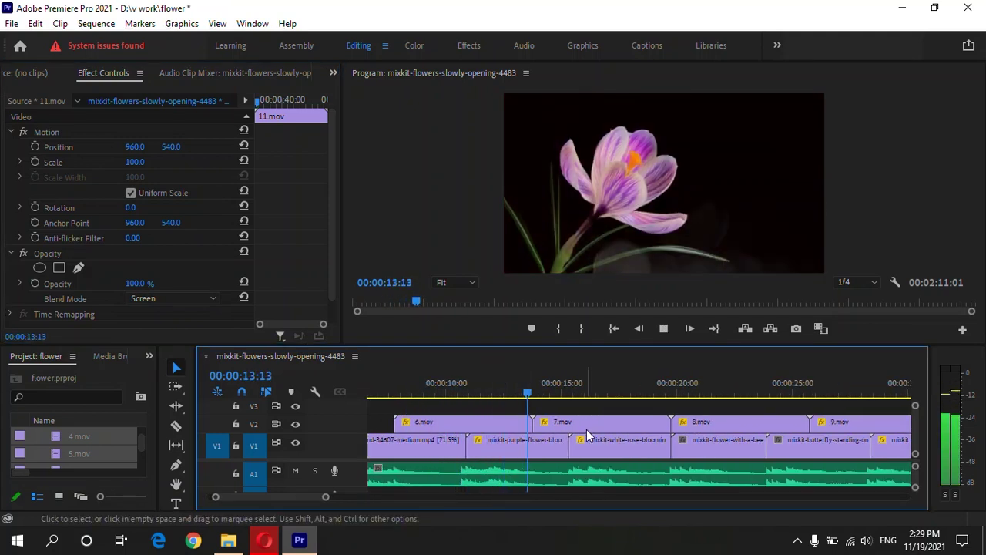
key("space")
- Cut 6.mov at the playhead, remove its short leftover, and slide 7.mov left against it
key("c")
left_click(497, 424)
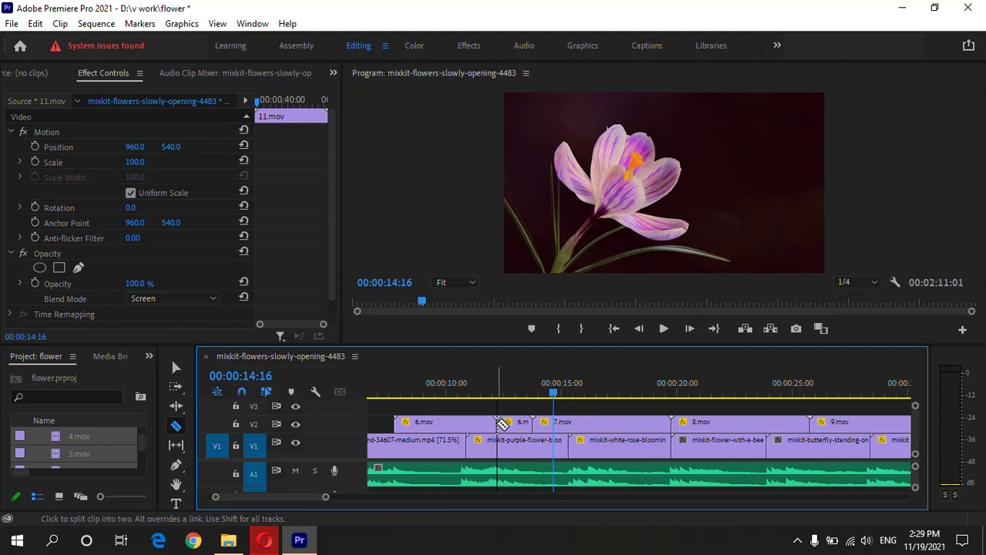
key("v")
left_click(518, 428)
mouse_move(559, 423)
left_mouse_down()
mouse_move(578, 435)
mouse_move(563, 432)
left_mouse_up()
left_click(509, 383)
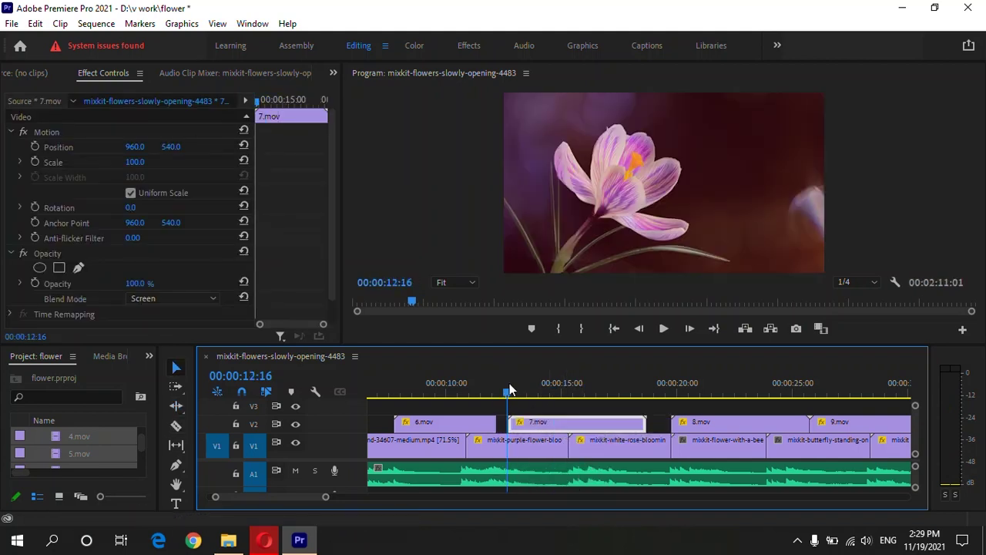
key("space")
mouse_move(553, 390)
left_mouse_down()
mouse_move(578, 391)
mouse_move(576, 429)
mouse_move(565, 429)
left_mouse_up()
- Move 8.mov left so it sits right after 7.mov around 16 seconds
left_click(520, 383)
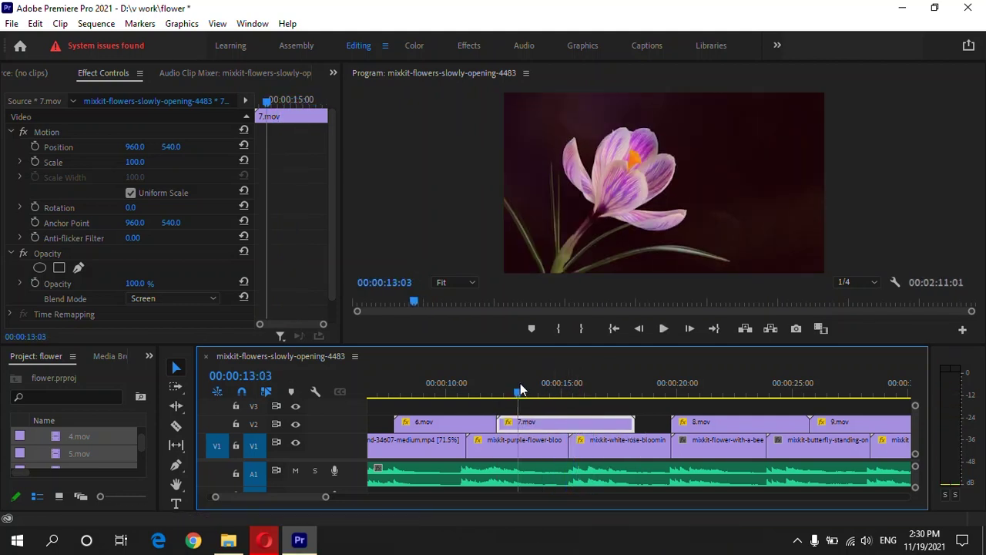
key("space")
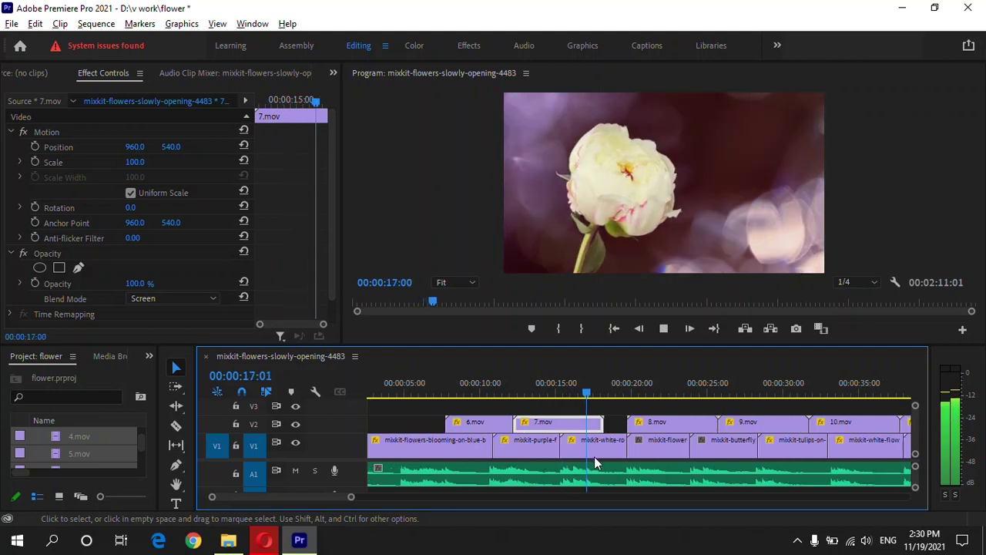
left_click(520, 391)
left_click(521, 392)
key("c")
left_click(545, 422)
left_click_drag(608, 422, 545, 421)
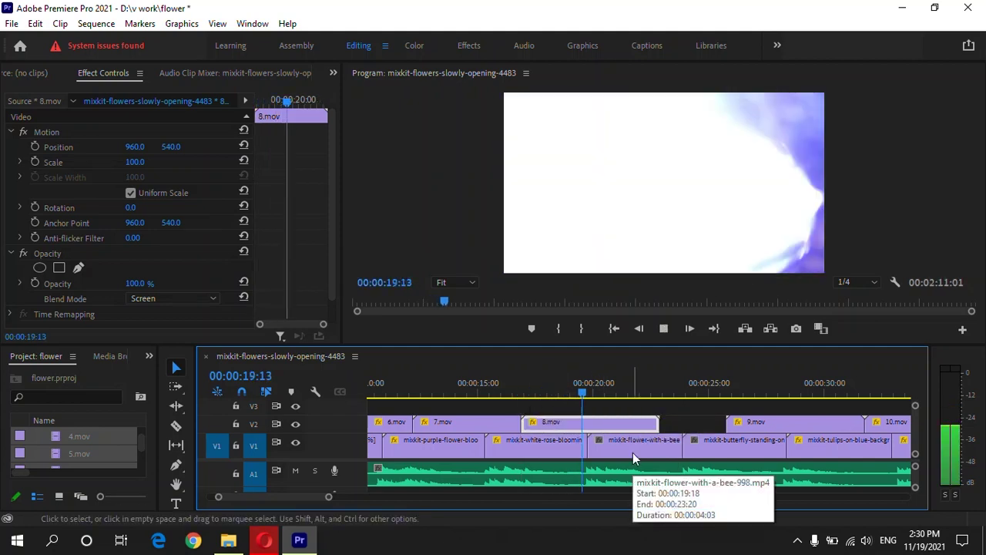
key("minus")
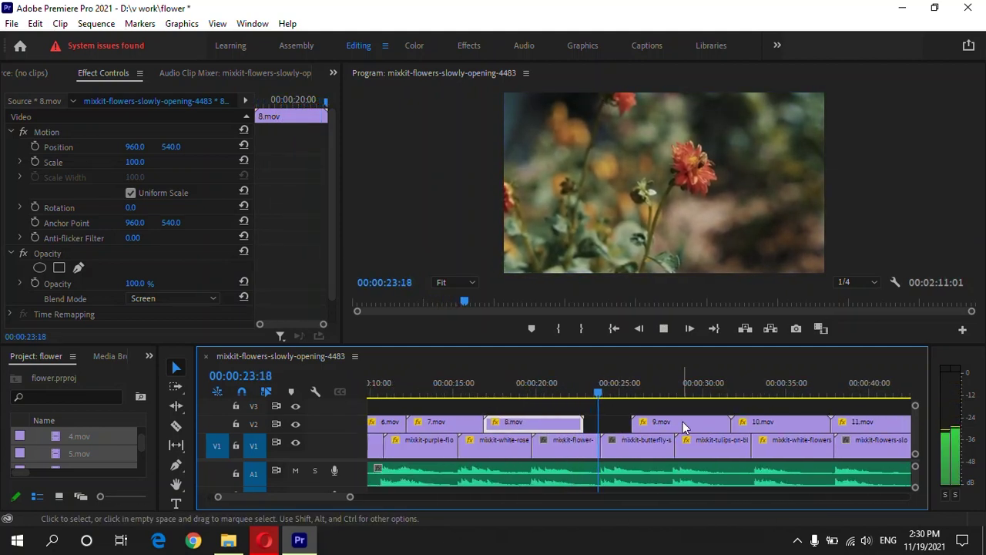
- Cut 8.mov at 21:01, delete its tail, and move 9.mov to follow it
left_click(554, 383)
key("c")
left_click(556, 424)
key("v")
left_click(568, 422)
key("Delete")
left_click_drag(672, 423, 594, 424)
key("space")
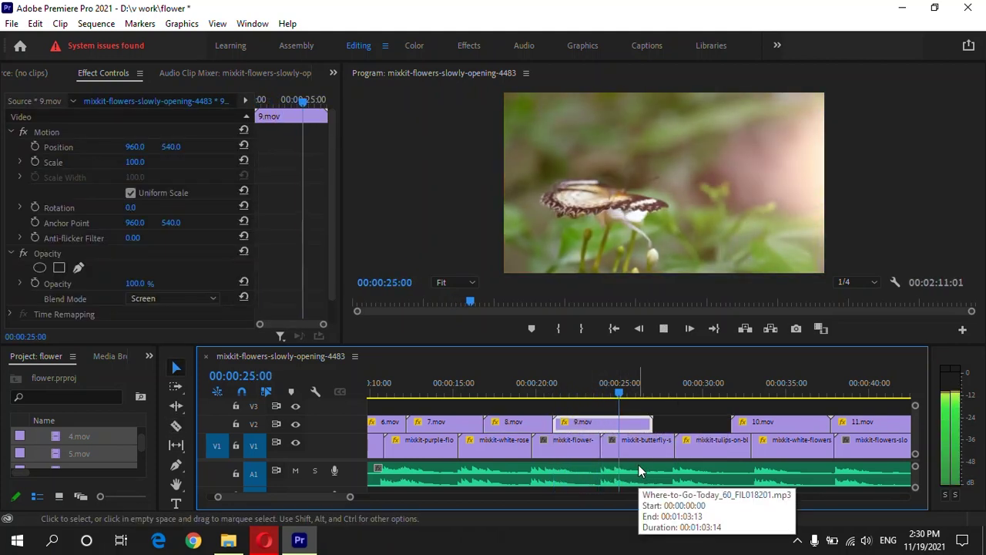
- Move 10.mov right after 9.mov and review playback from 25:08
key("minus")
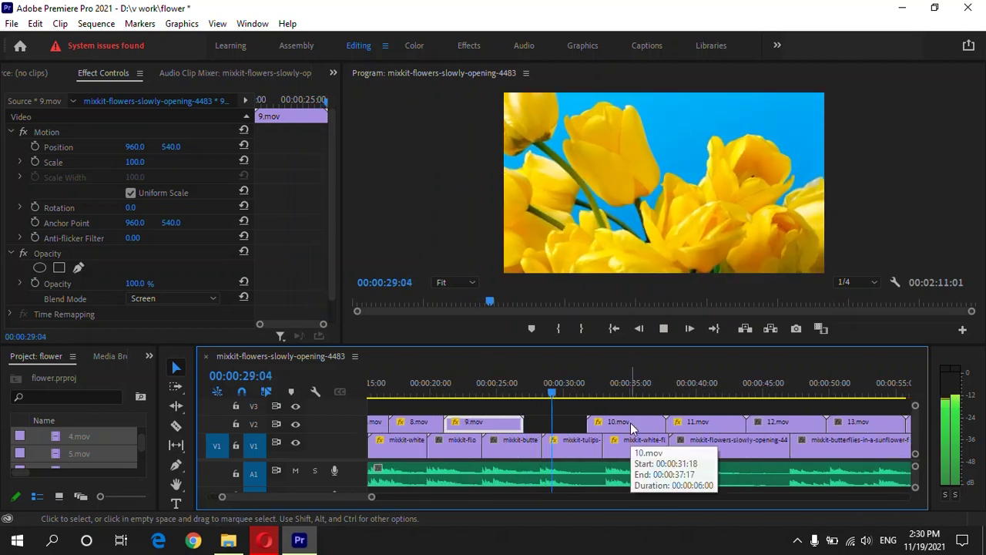
left_click_drag(630, 423, 566, 423)
left_click(503, 391)
key("space")
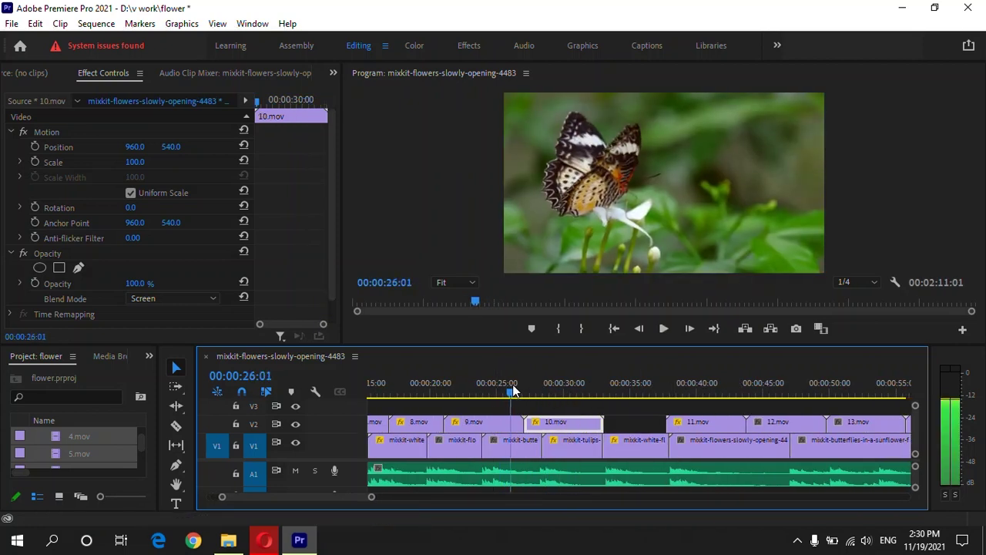
key("v")
left_click(549, 391)
key("space")
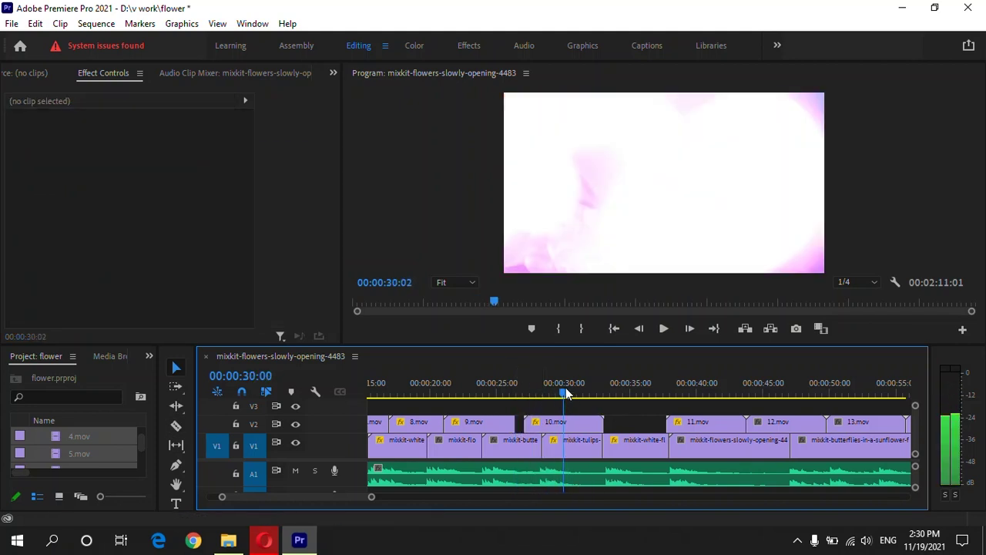
left_click(545, 392)
key("c")
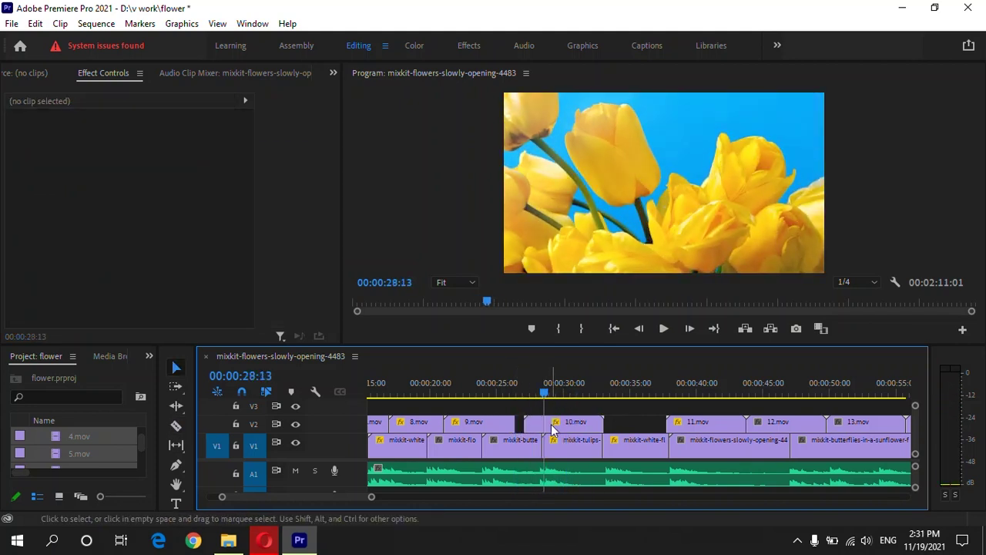
- Reposition 10.mov to straddle the butterfly-to-tulips cut near 28 seconds
left_click_drag(538, 427, 510, 425)
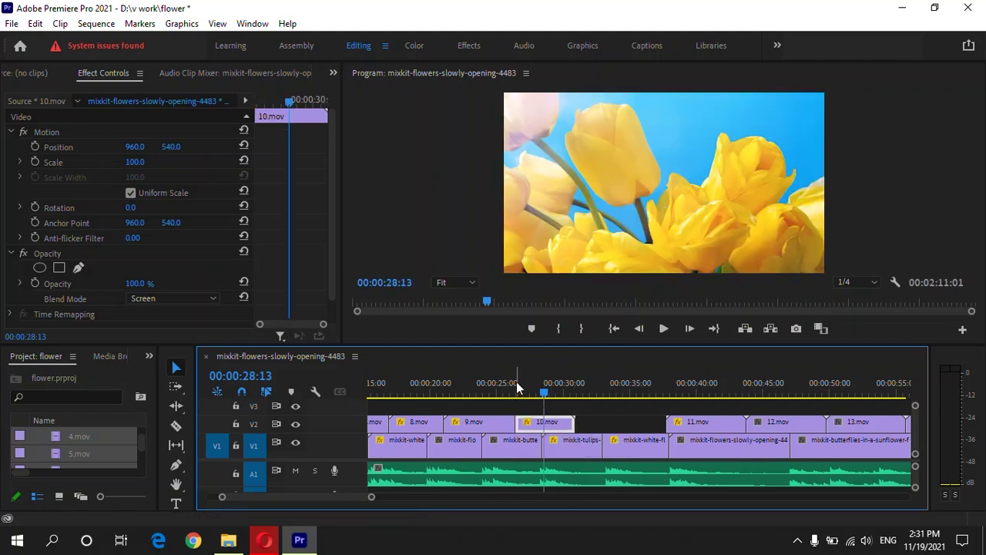
left_click(529, 393)
key("space")
key("space")
key("equal")
left_click_drag(531, 392, 519, 395)
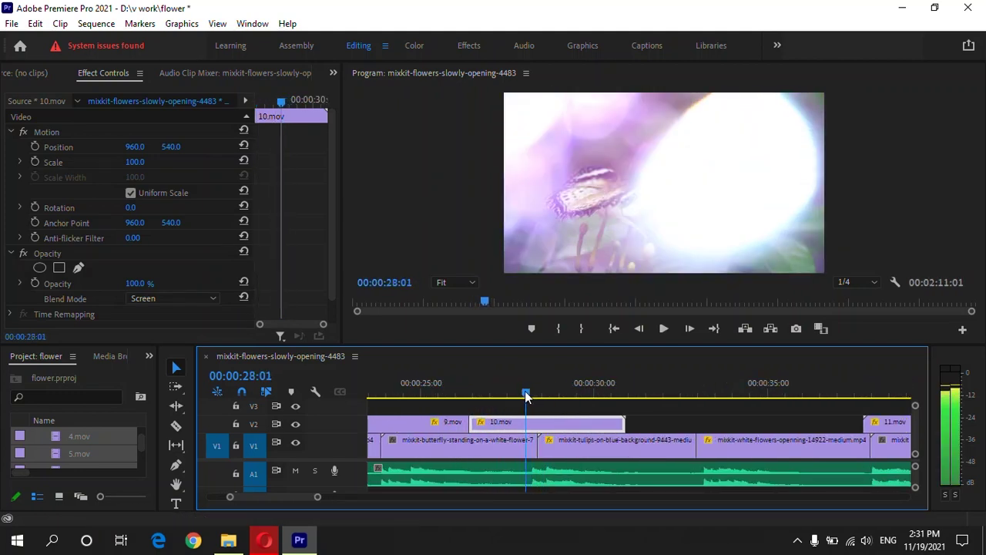
left_click_drag(520, 429, 538, 430)
key("space")
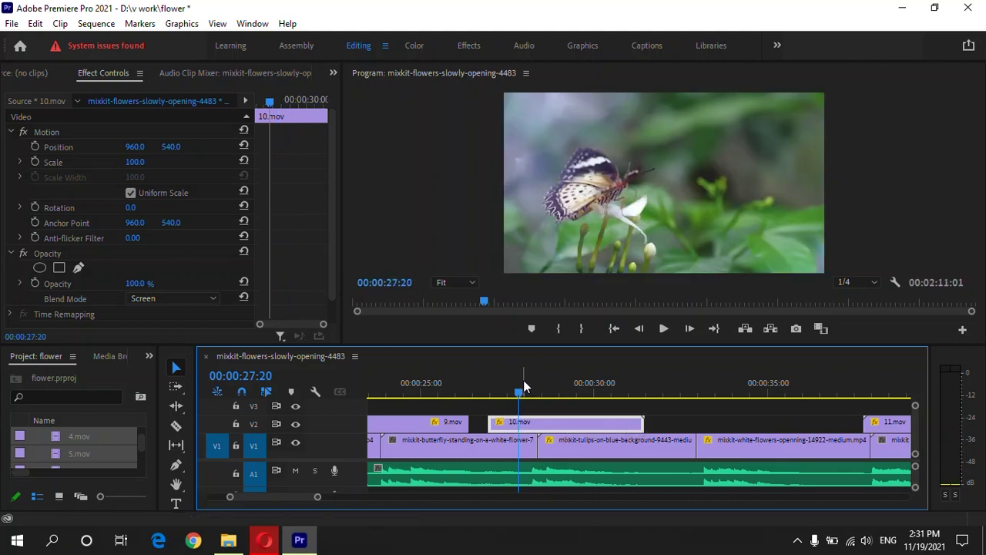
key("minus")
key("minus")
- Move 11.mov left to follow 10.mov and preview the transition from 31:13
left_click_drag(718, 422, 616, 423)
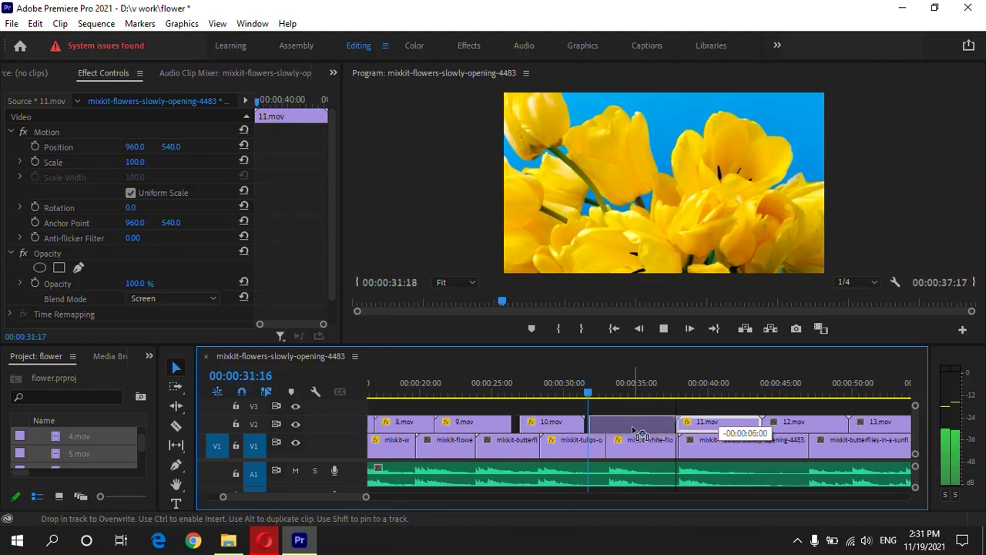
key("space")
key("equal")
key("equal")
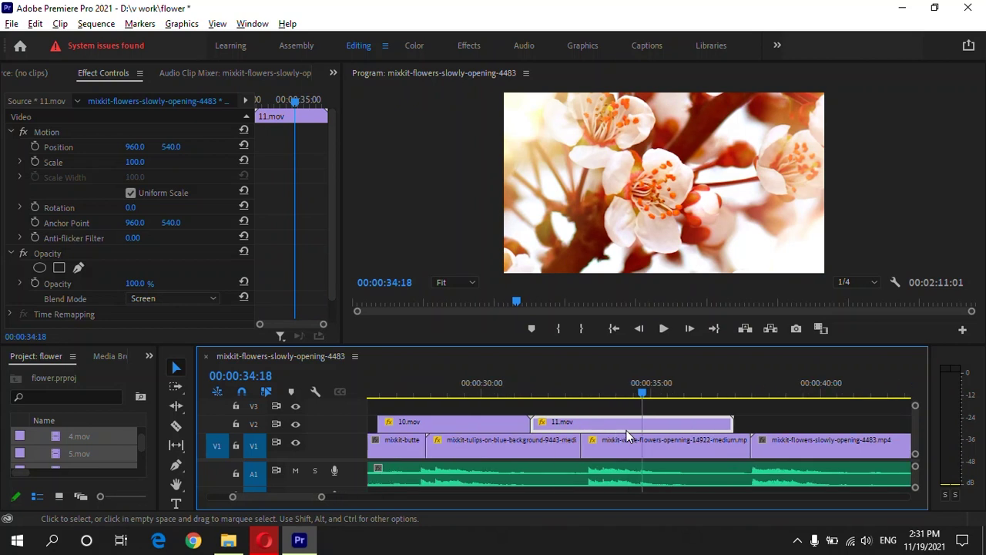
left_click(435, 422)
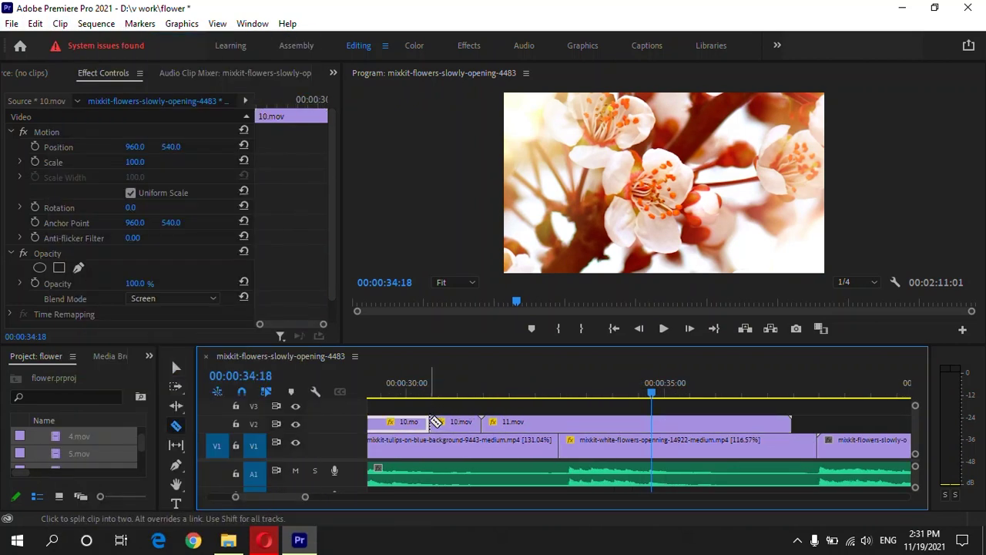
key("ctrl+z")
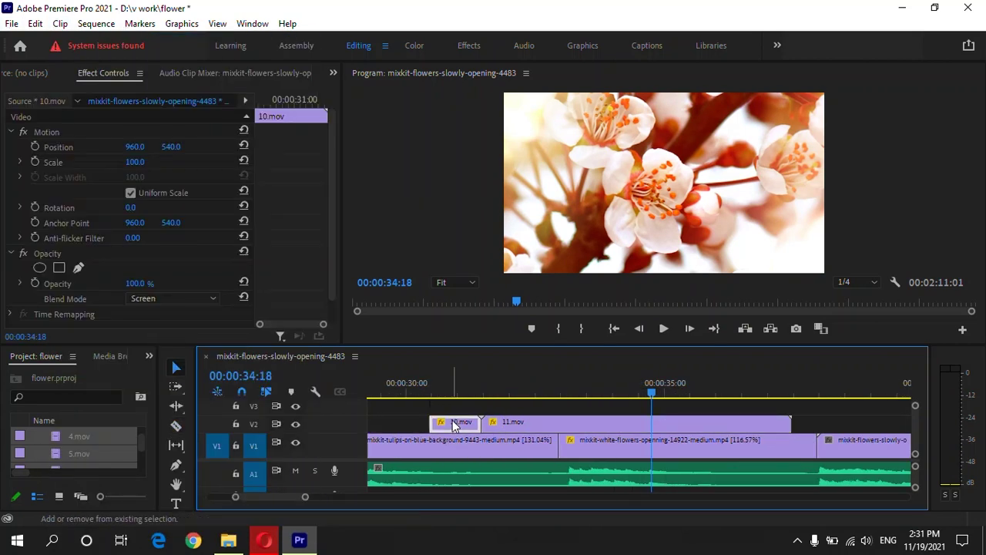
key("ctrl+shift+z")
left_click_drag(531, 422, 478, 422)
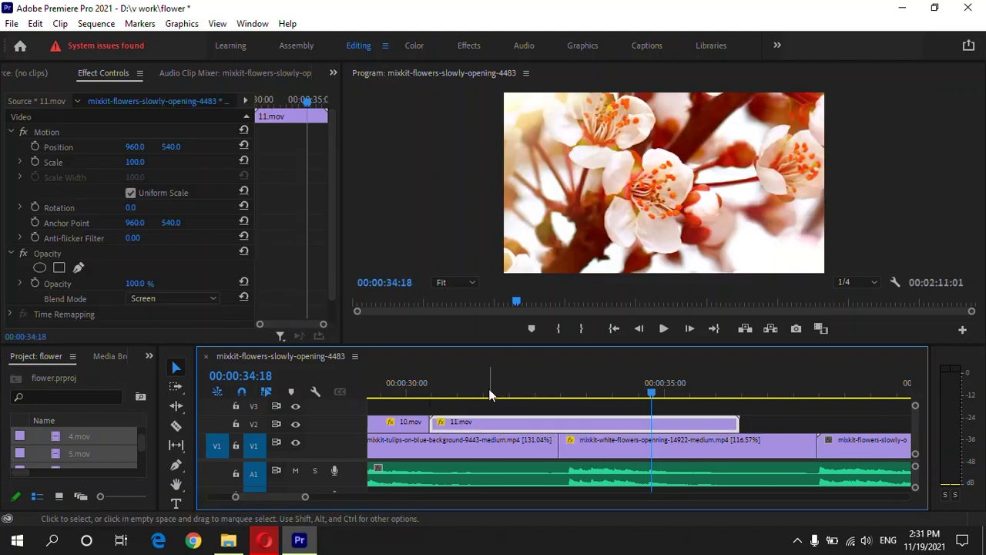
left_click(490, 395)
key("space")
- Lengthen the tulips clip on V1 at its cut with the white flowers and adjust 11.mov to match
left_click(562, 440)
left_click_drag(562, 445, 572, 444)
key("space")
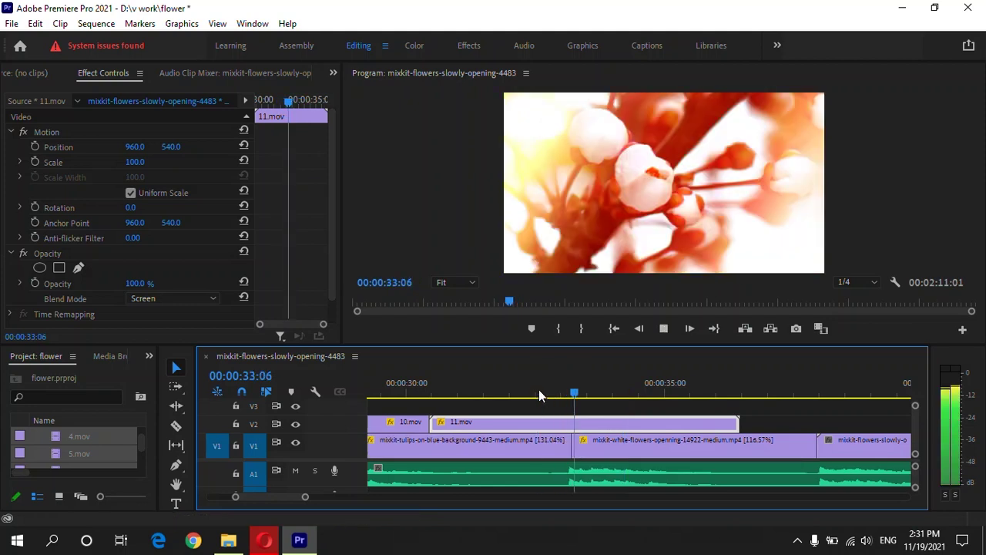
left_click_drag(584, 414, 574, 426)
key("space")
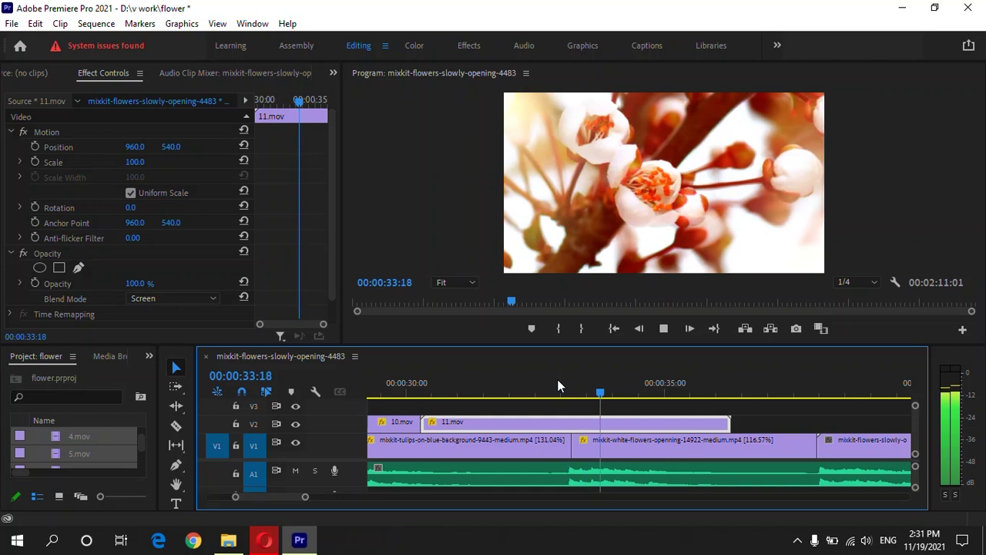
key("minus")
key("minus")
key("minus")
- Set 12.mov's blend mode to Lighten and place it right after 11.mov near 38 seconds
left_click_drag(754, 424, 652, 426)
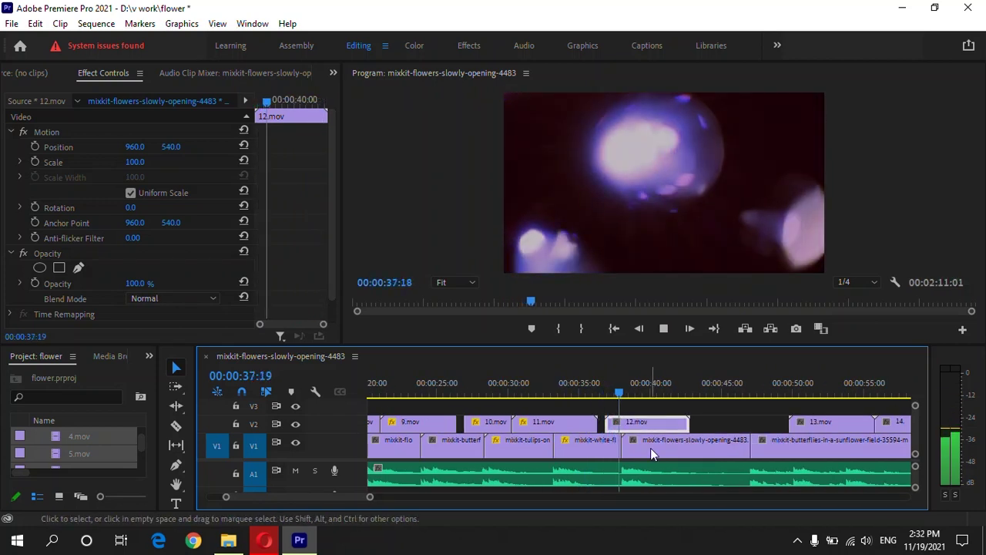
left_click(173, 298)
left_click(171, 131)
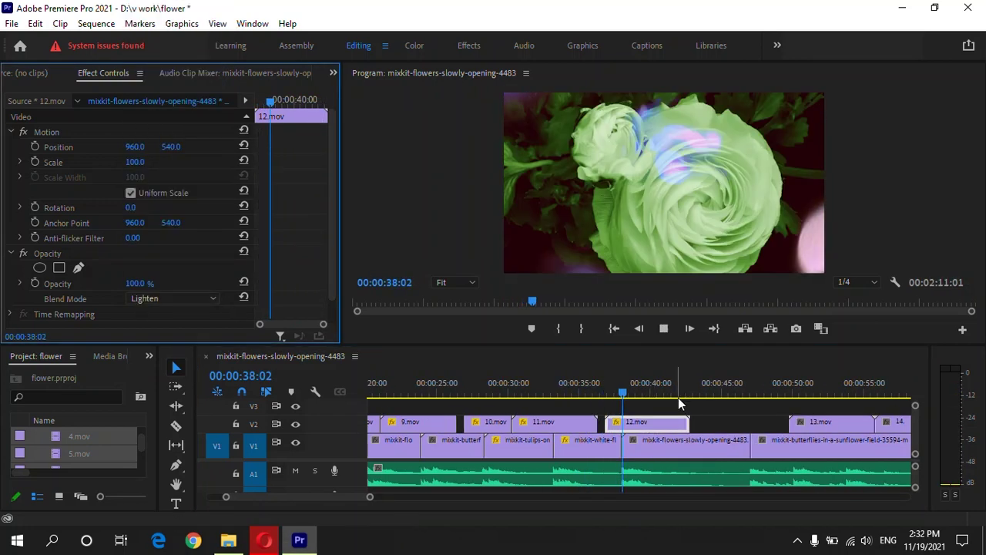
left_click(640, 387)
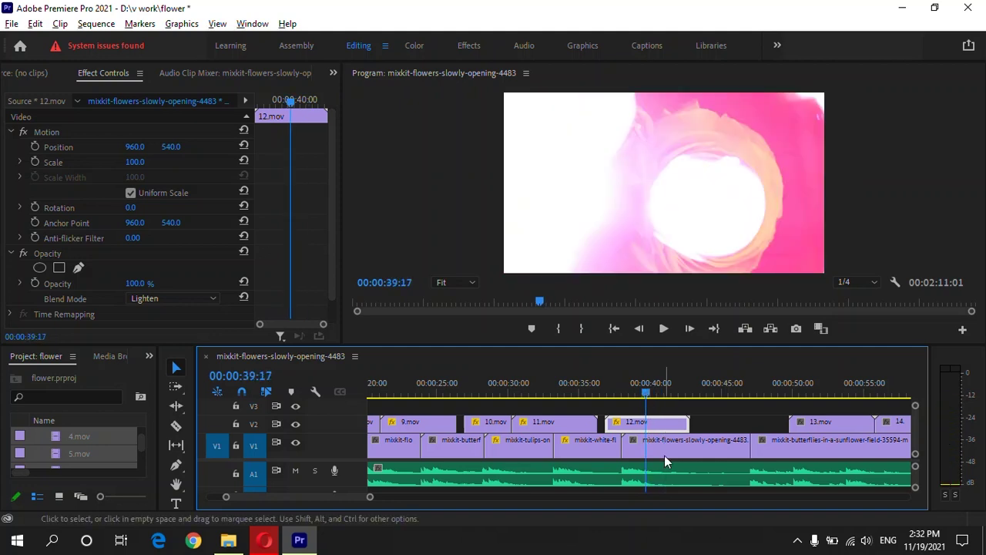
key("equal")
left_click(584, 392)
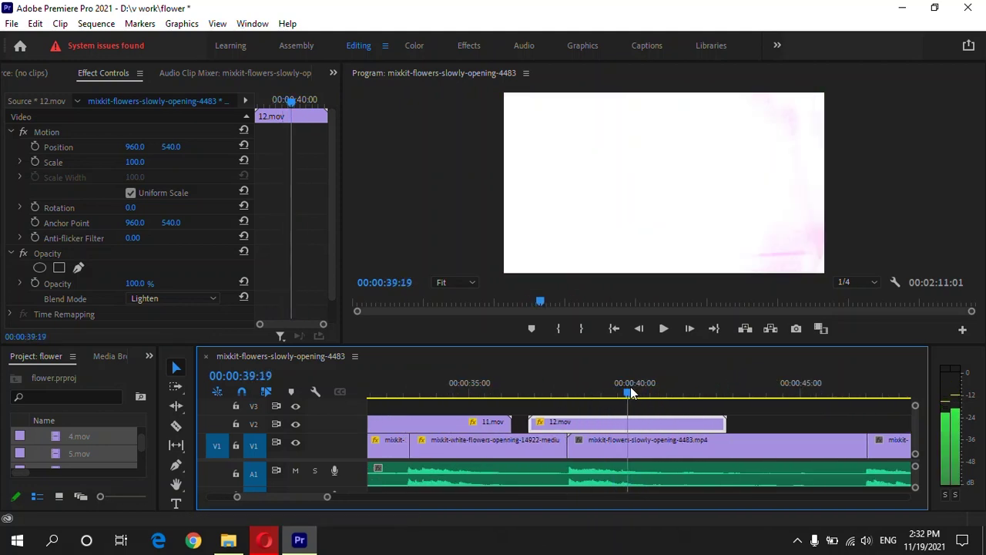
mouse_move(630, 423)
left_mouse_down()
mouse_move(566, 422)
mouse_move(573, 427)
left_mouse_up()
left_click(530, 381)
key("space")
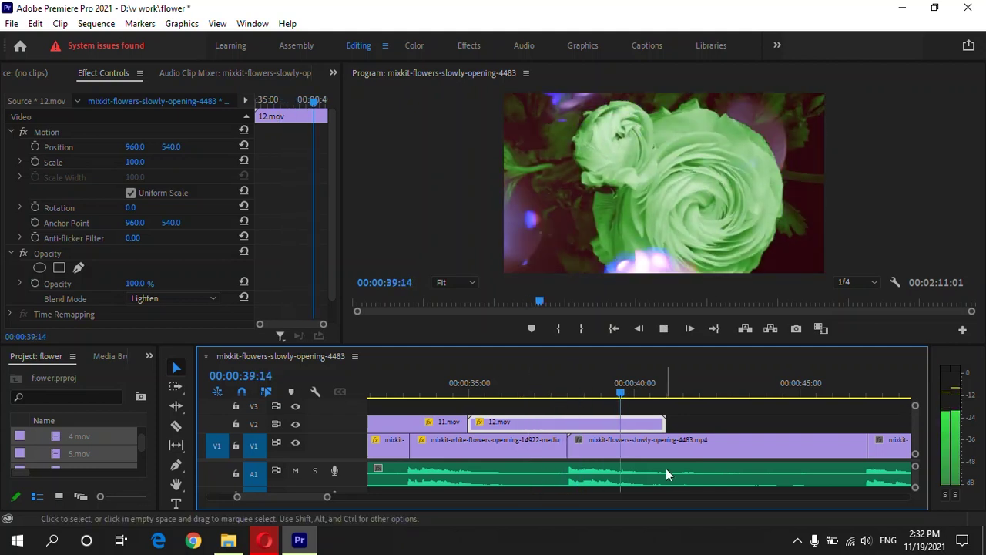
key("minus")
key("minus")
key("minus")
key("space")
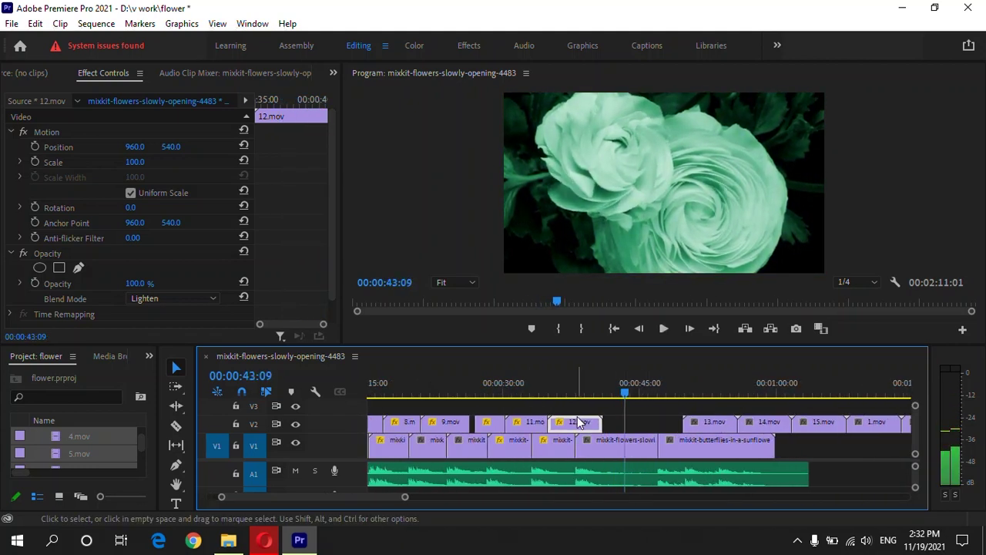
- Set 12.mov's blend mode to Screen and play back the result from about 37 seconds
left_click(202, 299)
left_click(172, 30)
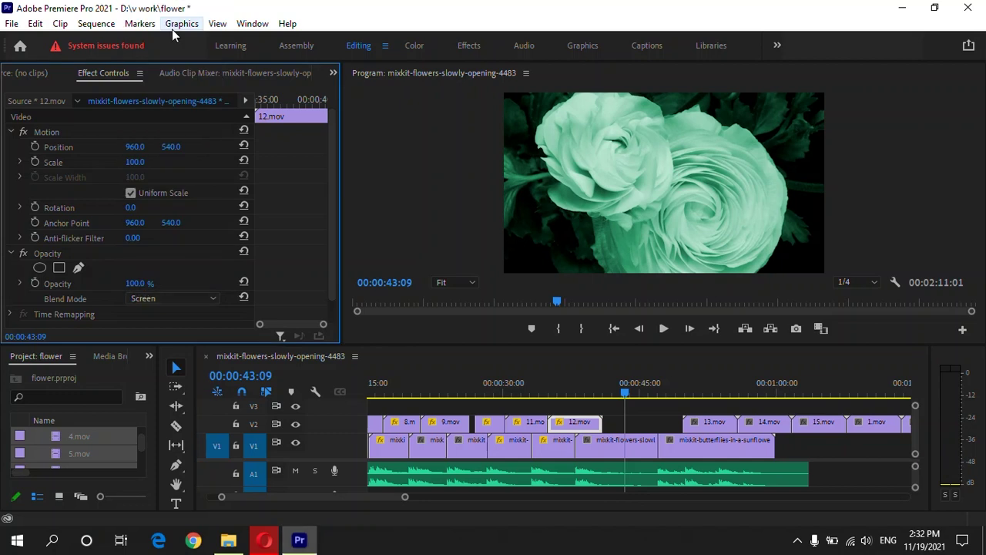
left_click(570, 377)
key("space")
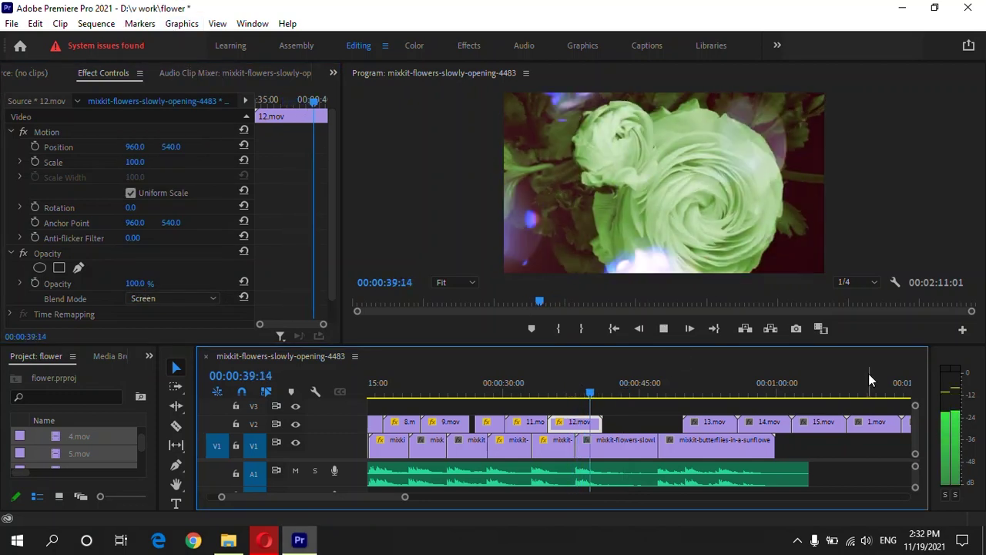
- Move 13.mov earlier on V2 and set its blend mode to Screen
left_click(710, 387)
left_click_drag(712, 421, 659, 421)
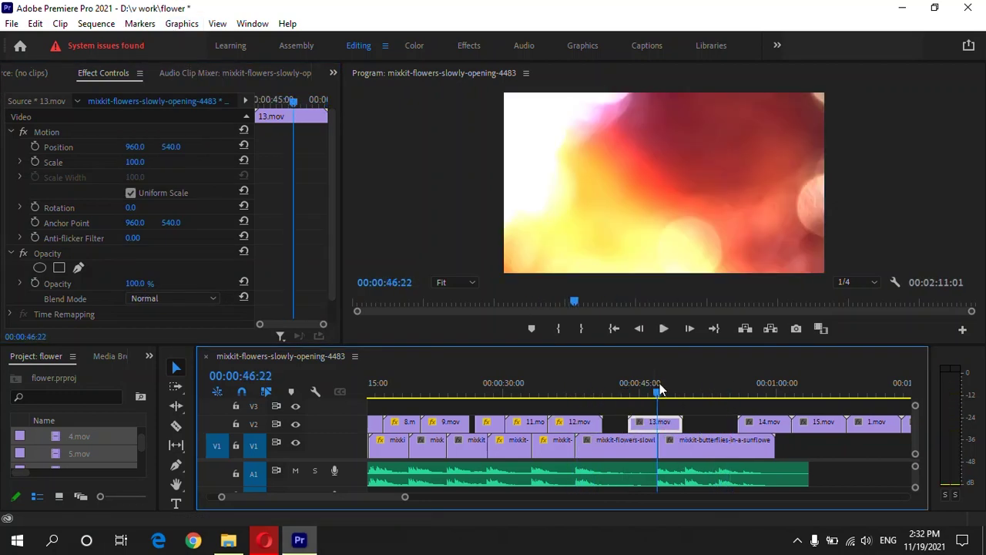
left_click(174, 298)
left_click(173, 146)
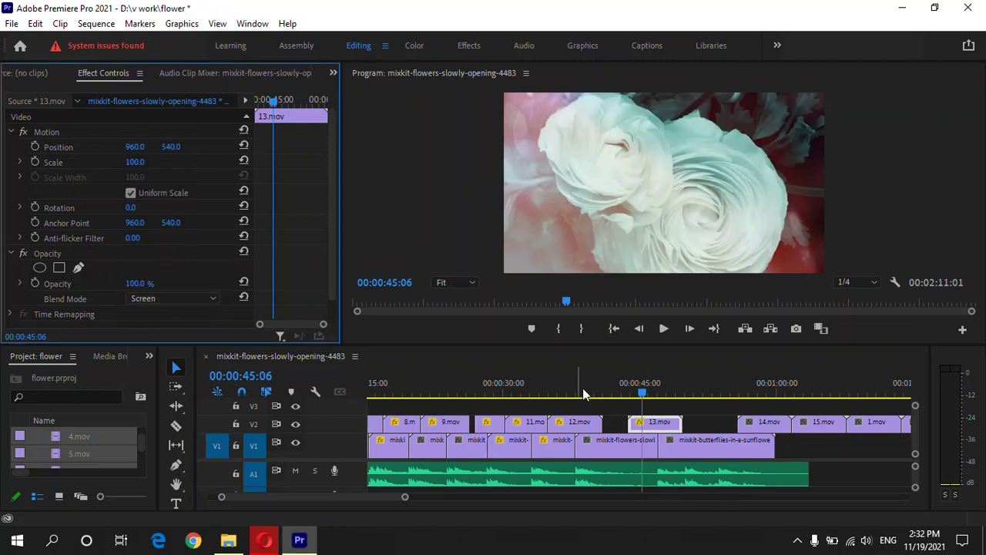
key("space")
- Review the moved 13.mov across the cut near 00:00:46, then return to 44:17
key("=")
mouse_move(607, 383)
left_mouse_down()
mouse_move(636, 397)
mouse_move(631, 425)
left_mouse_up()
key("=")
key("=")
key("space")
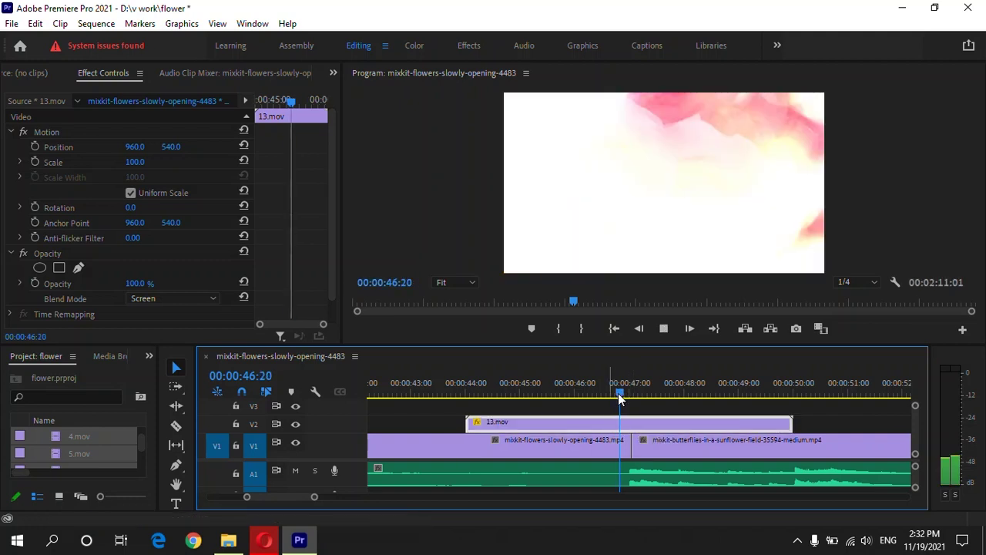
key("minus")
key("minus")
key("minus")
left_click_drag(715, 422, 635, 427)
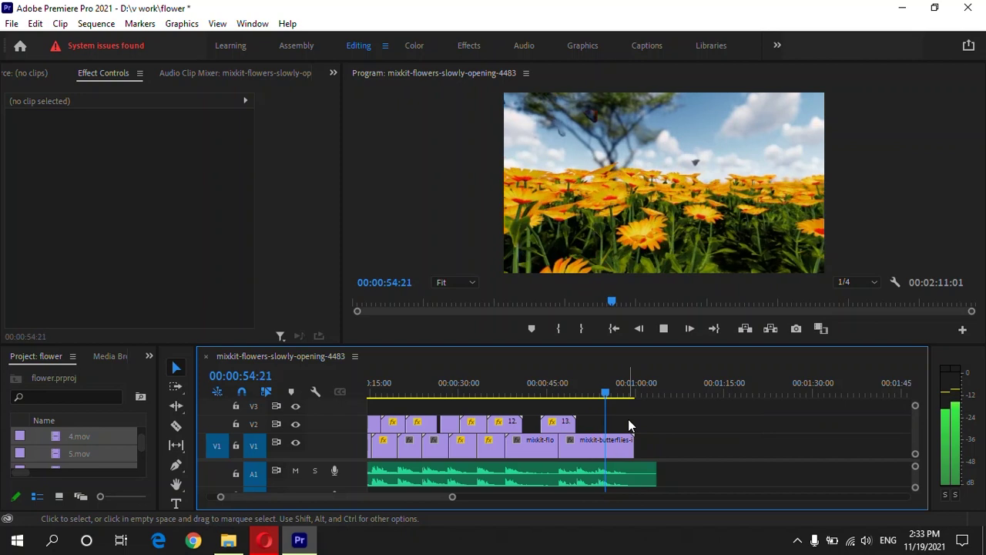
mouse_move(597, 384)
left_mouse_down()
mouse_move(547, 382)
mouse_move(582, 369)
left_mouse_up()
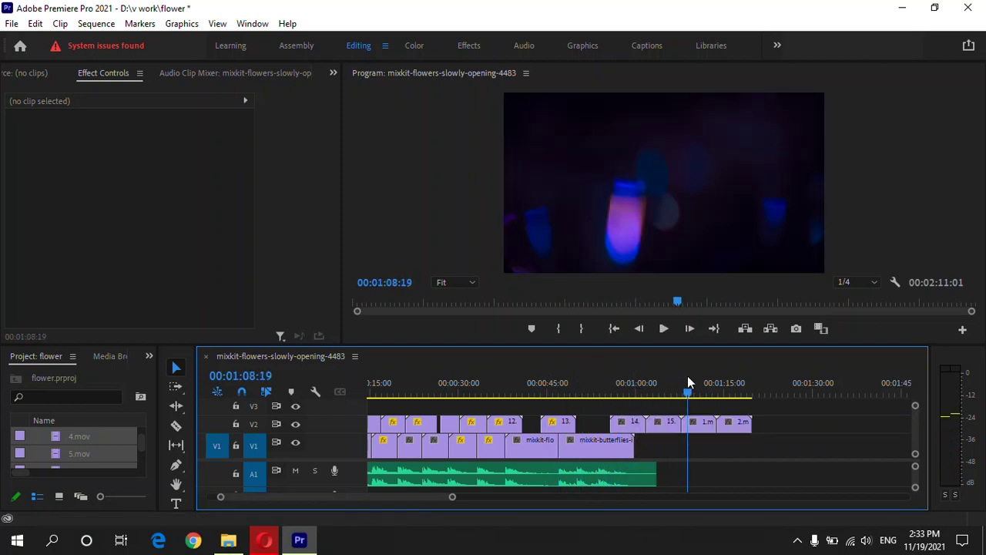
- Set 15.mov's blend mode to Screen and move it into the gap after 13.mov
left_click_drag(633, 389, 670, 383)
left_click(667, 422)
left_click(158, 298)
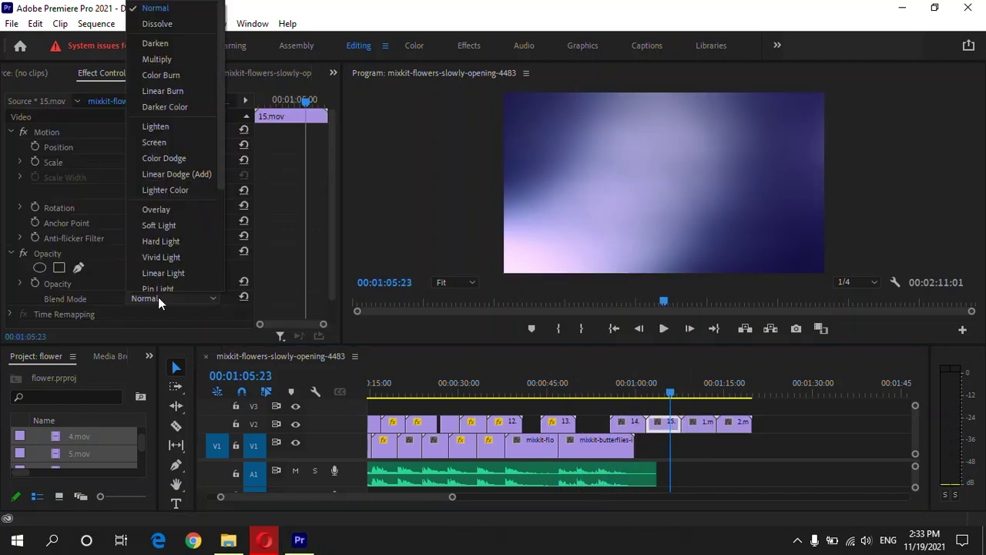
left_click(165, 142)
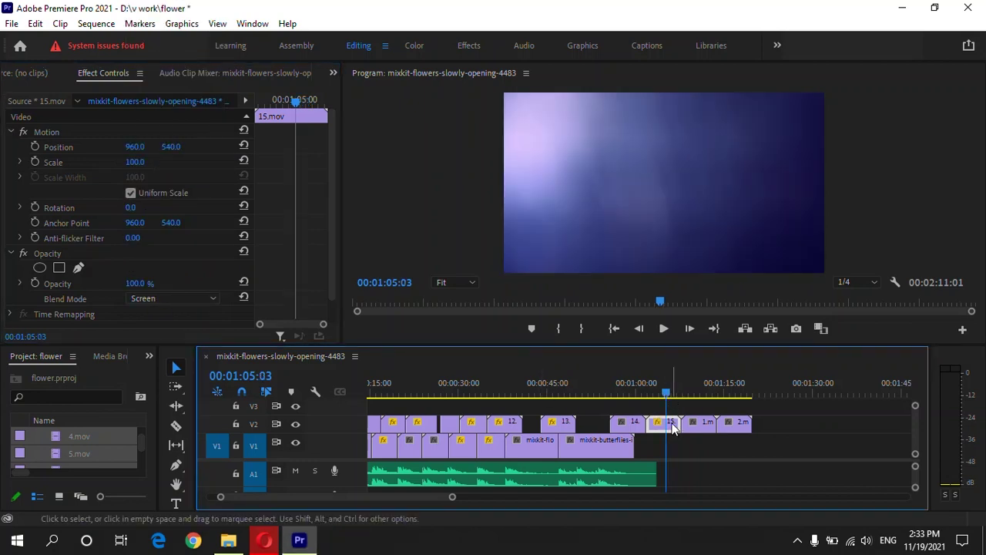
left_click_drag(664, 422, 603, 425)
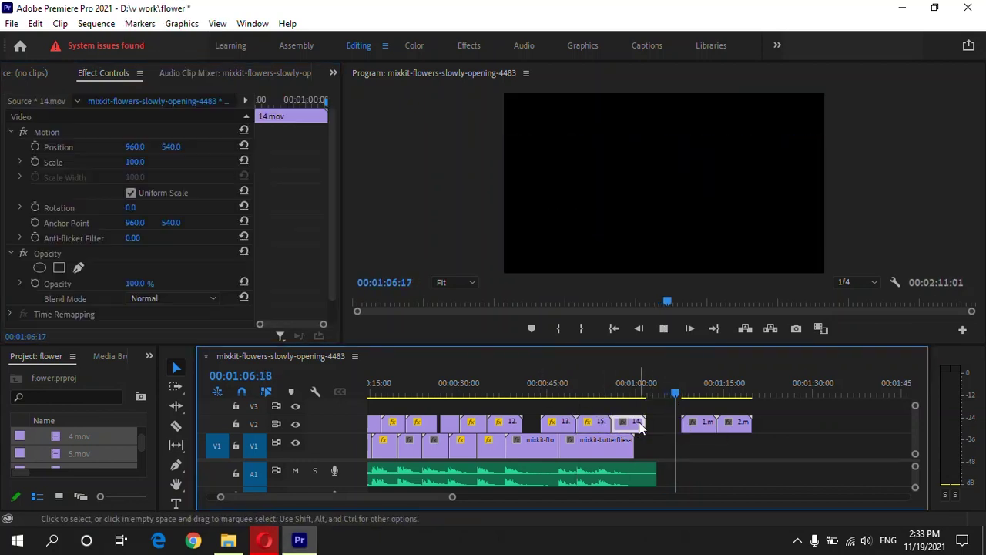
- Delete the trailing clips on V2 and play back from about 48 seconds
left_click_drag(762, 415, 637, 414)
key("Delete")
left_click(570, 385)
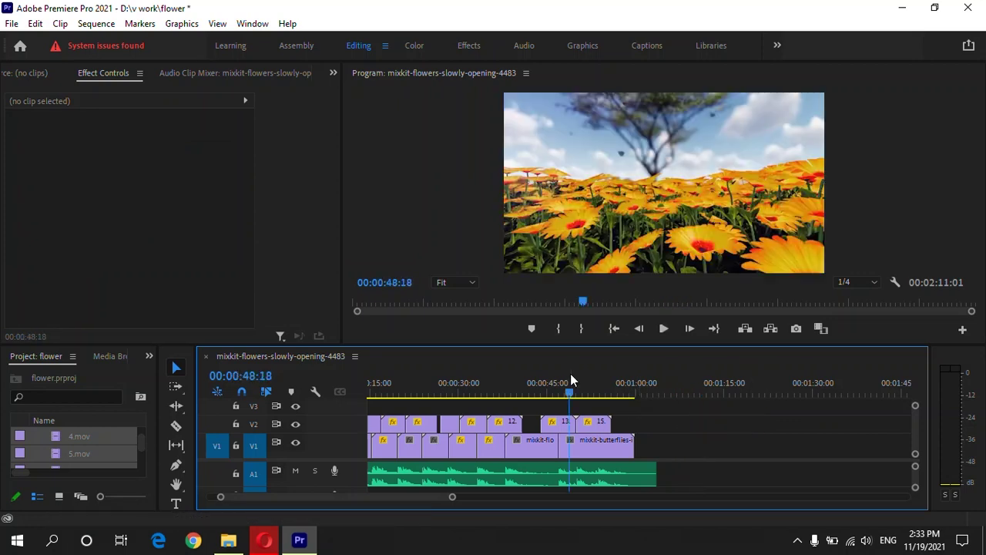
key("=")
key("=")
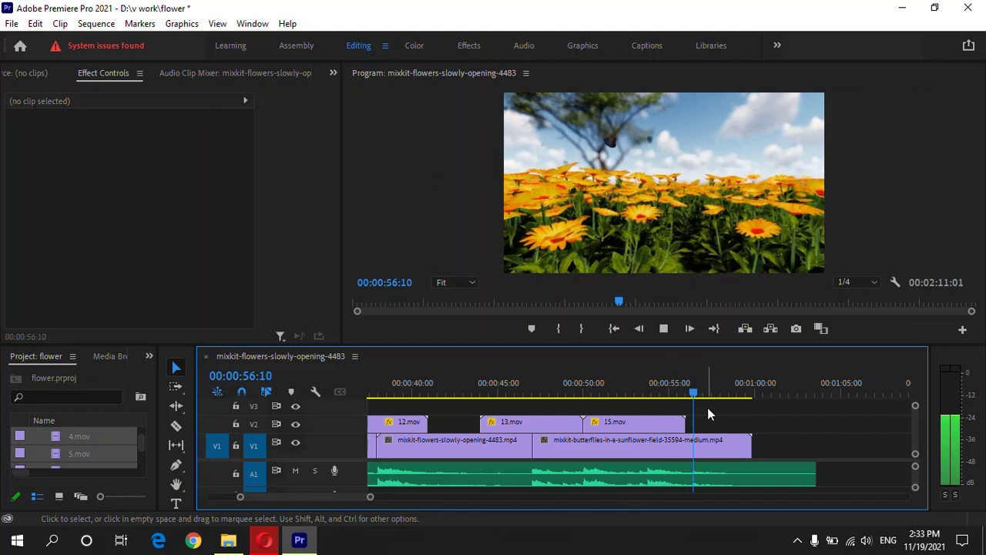
key("minus")
key("minus")
key("space")
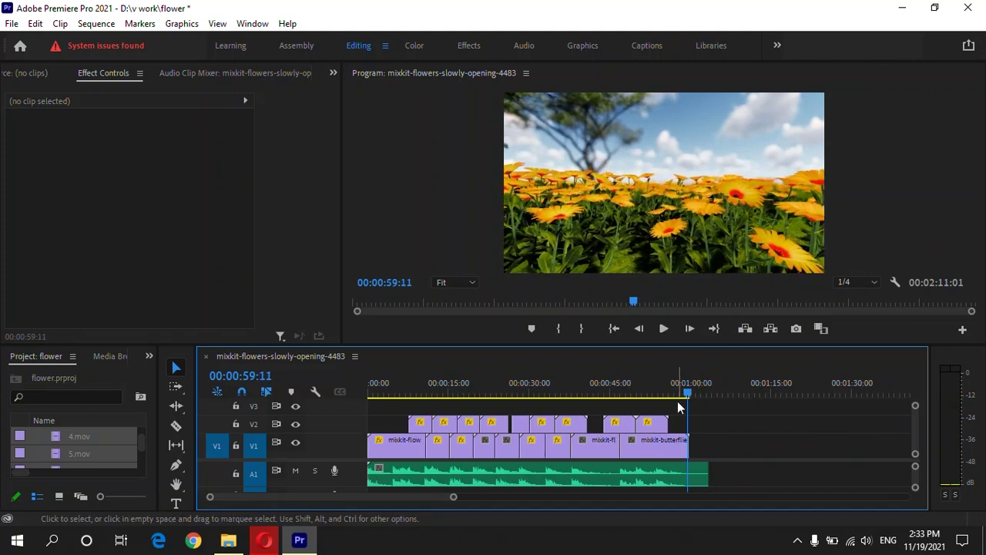
- Zoom in around the butterflies clip and expand the V1 track to show thumbnails
left_click(680, 450)
key("=")
key("z")
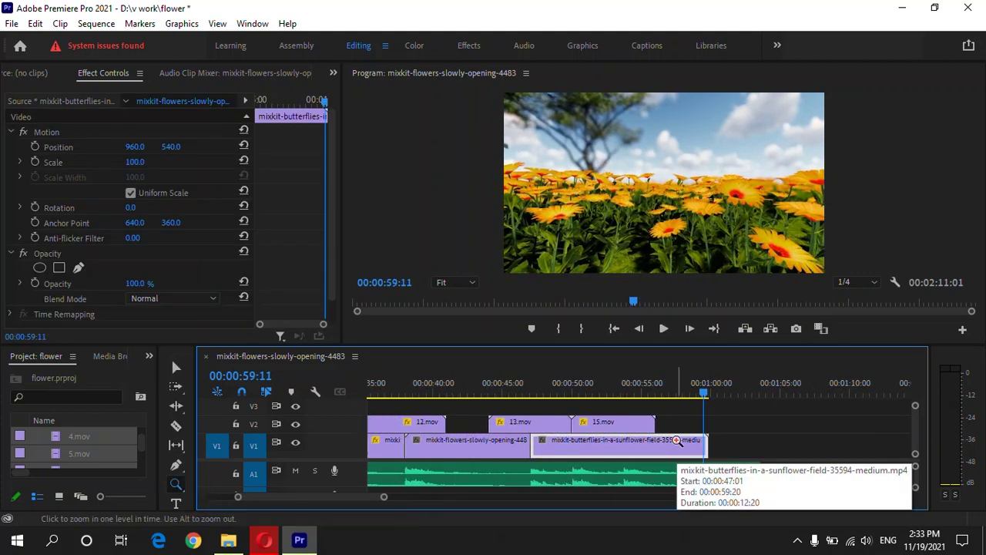
double_click(357, 439)
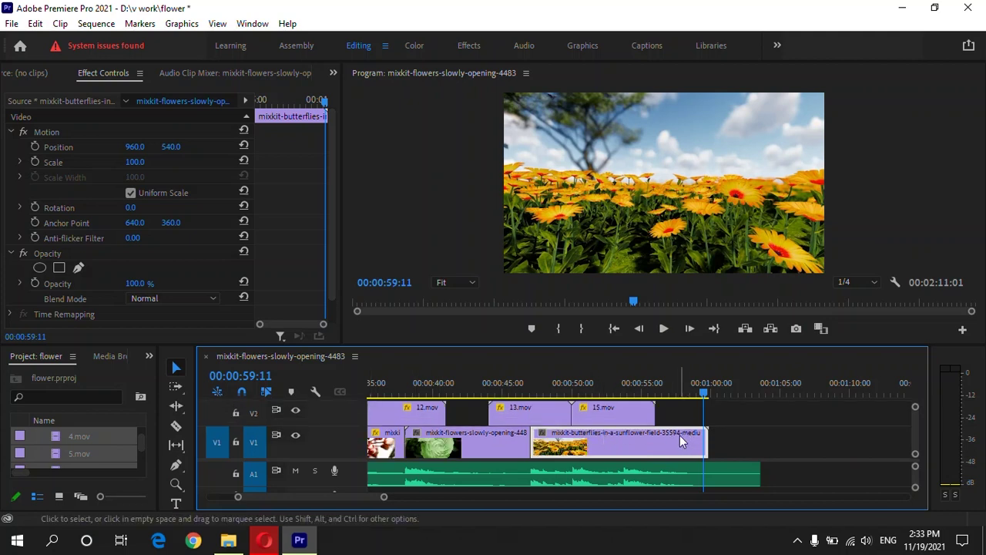
scroll(685, 442, "up", 2)
scroll(686, 442, "up", 2)
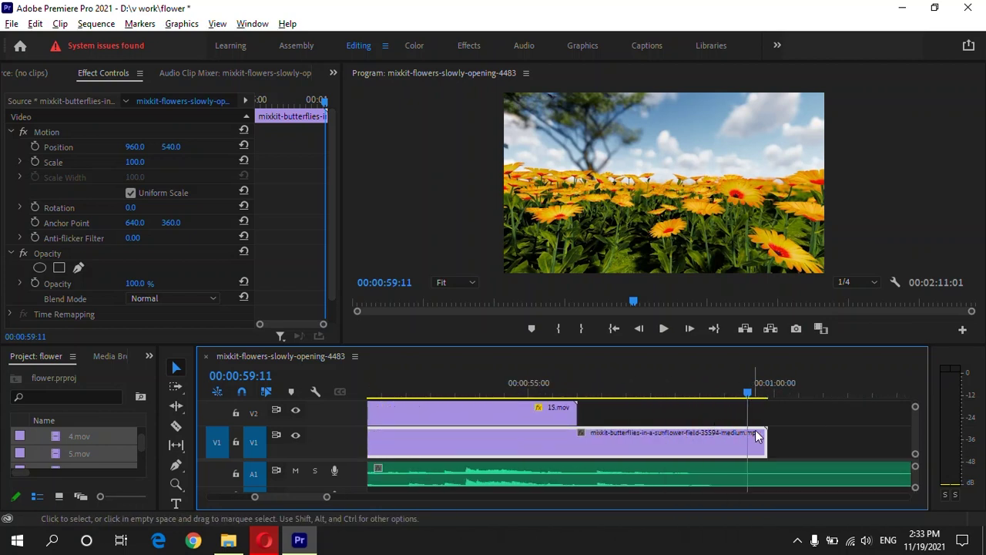
scroll(647, 419, "down", 2)
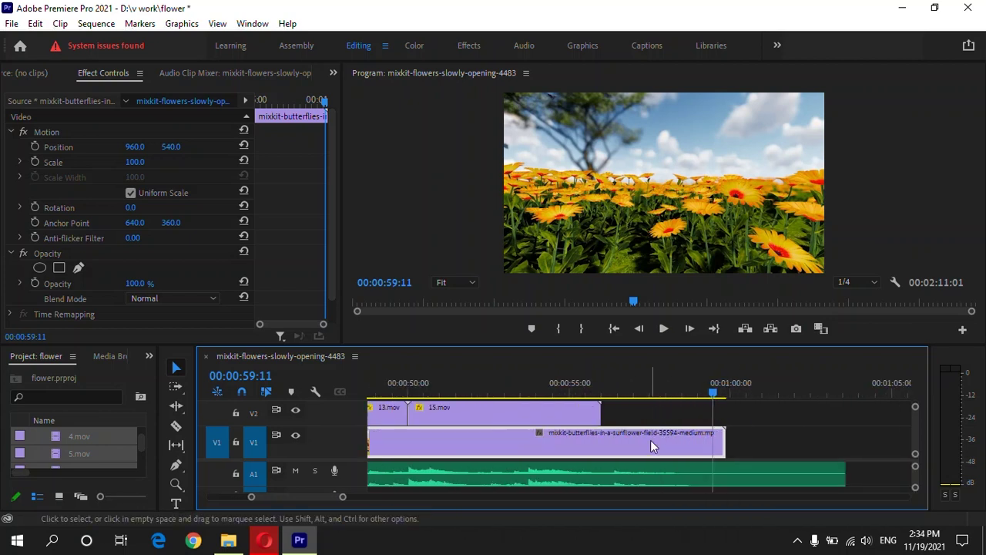
scroll(650, 443, "down", 1)
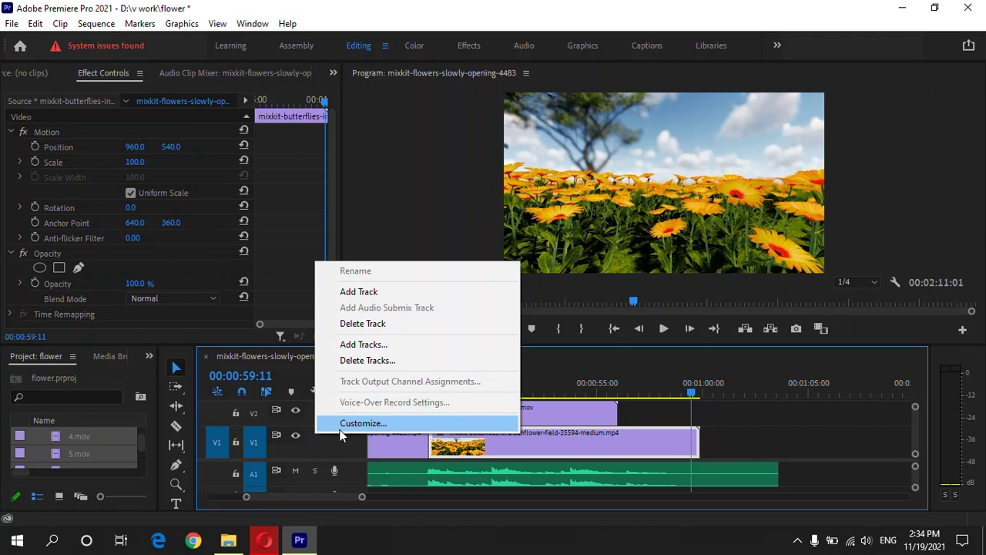
left_click(341, 430)
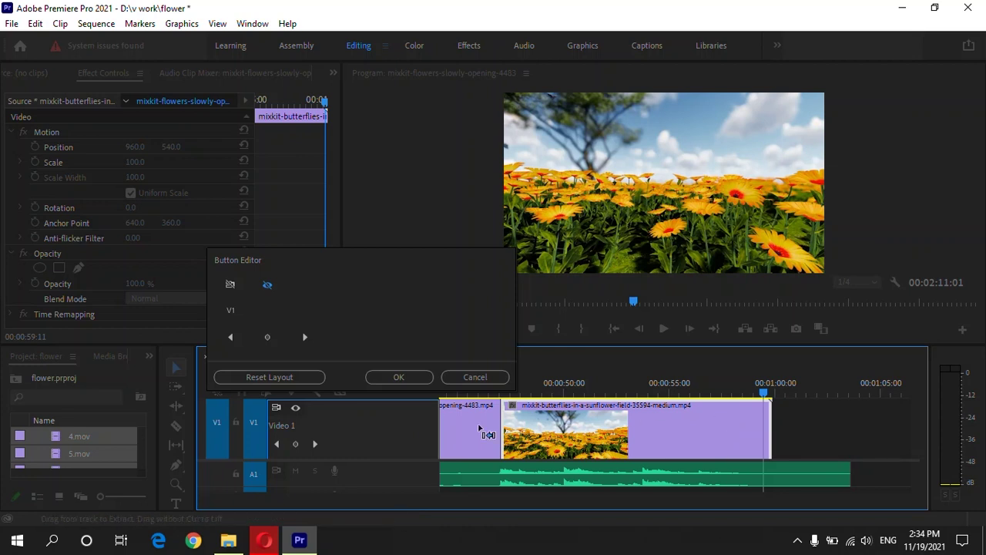
scroll(403, 430, "up", 2)
left_click(497, 420)
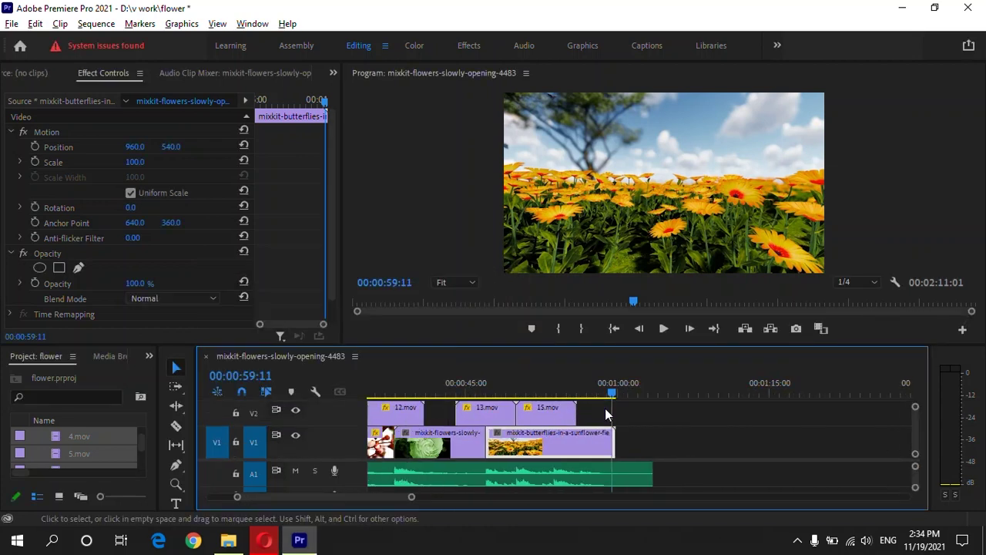
key("minus")
key("minus")
key("minus")
key("Home")
left_click_drag(565, 497, 372, 497)
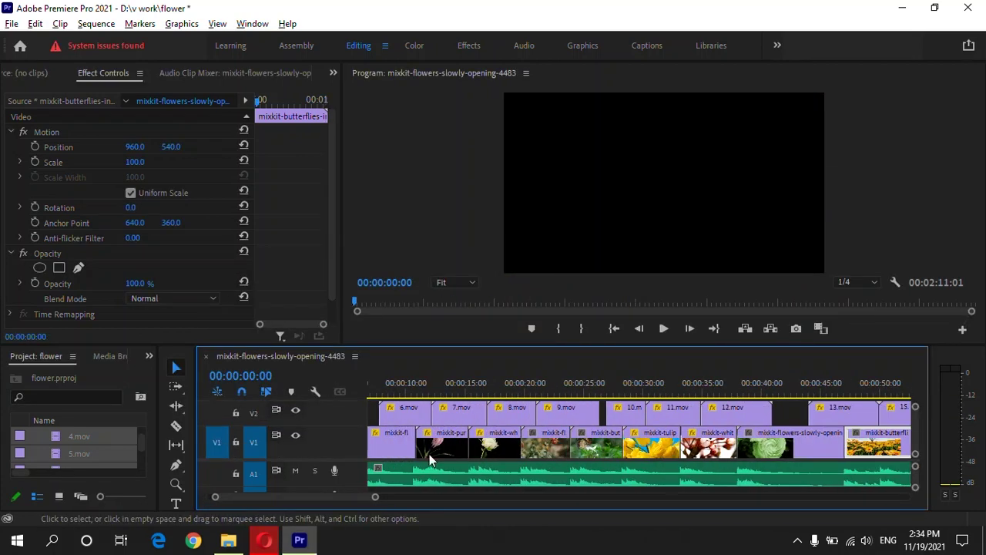
key("Home")
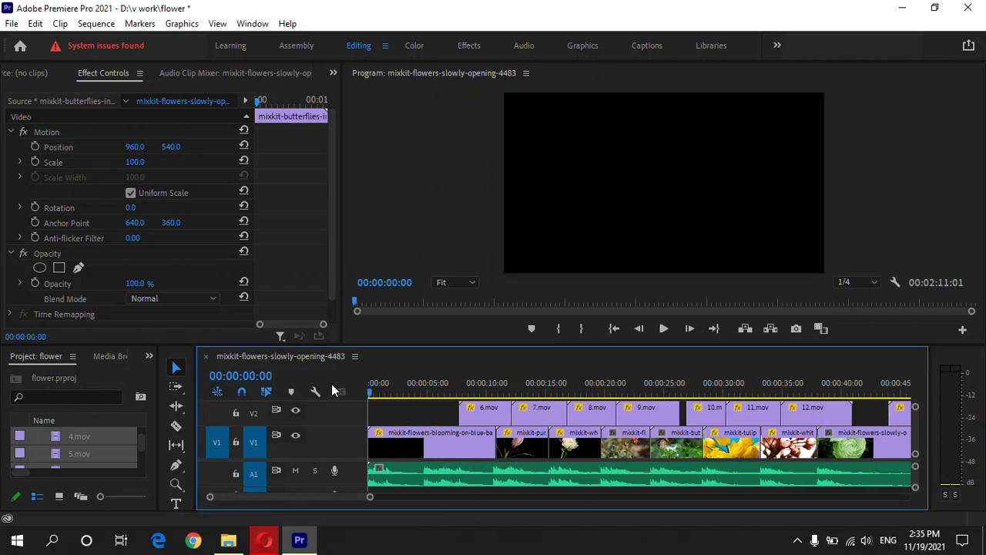
- In the Graphics workspace, place 03.Creative Titles on V2 at 0:00 and preview the DYNAMIC title
left_click(583, 46)
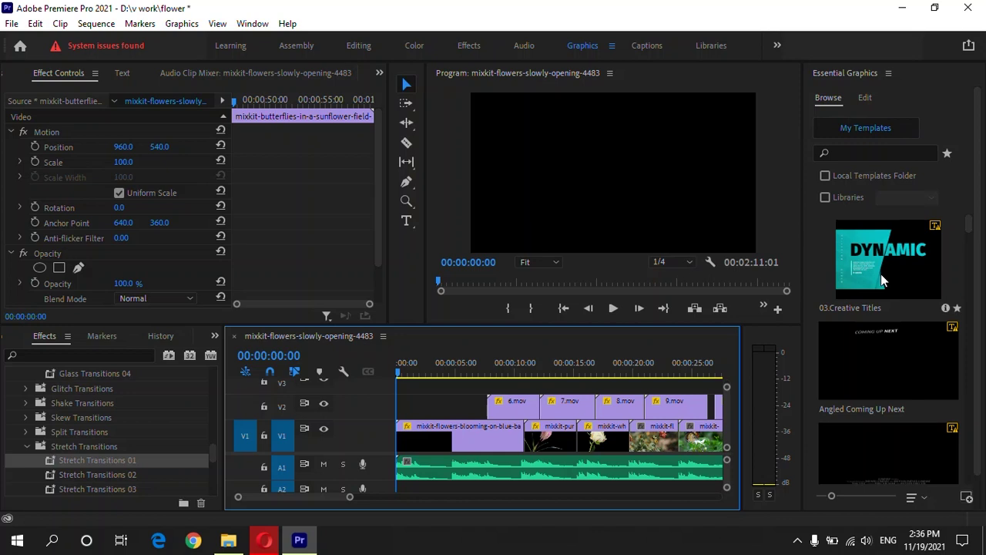
left_click_drag(891, 270, 395, 410)
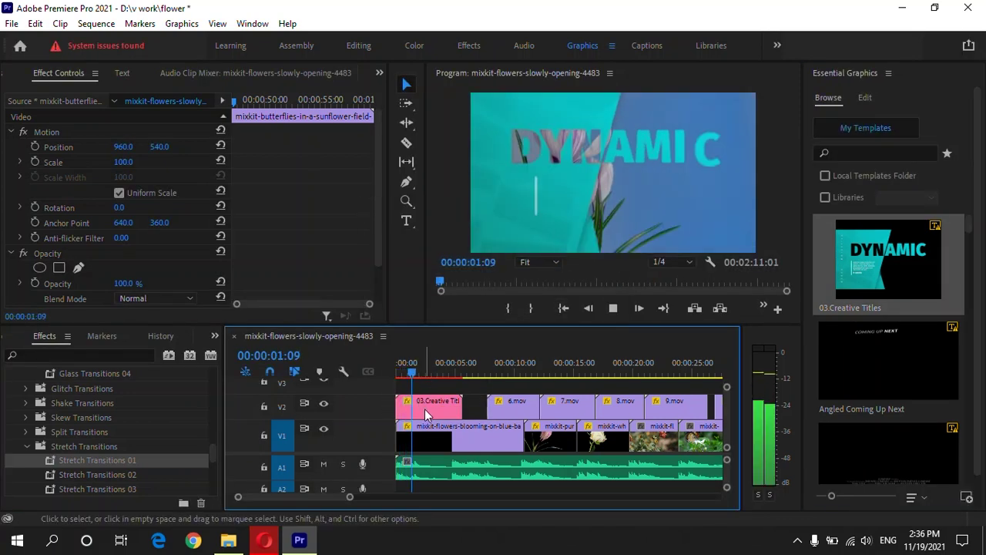
key("space")
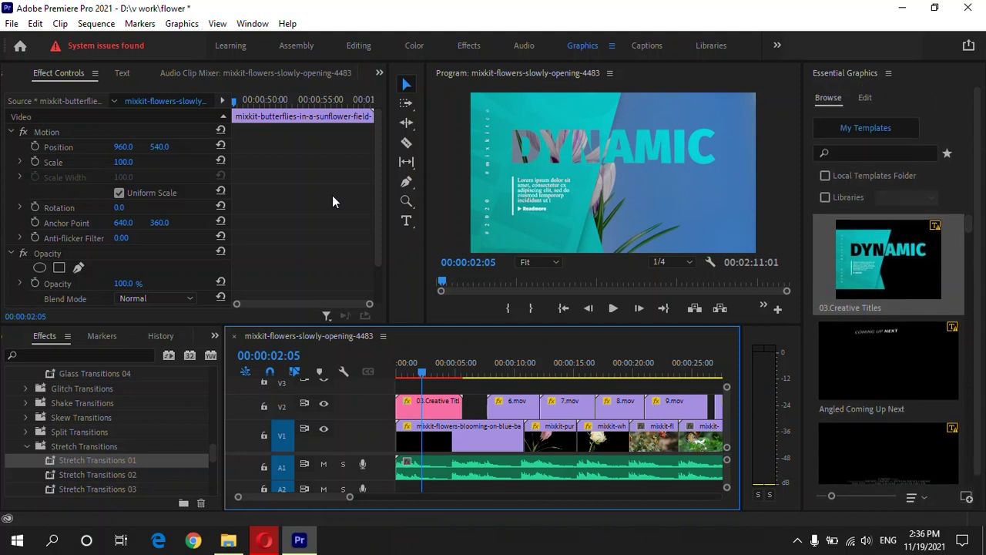
left_click(436, 403)
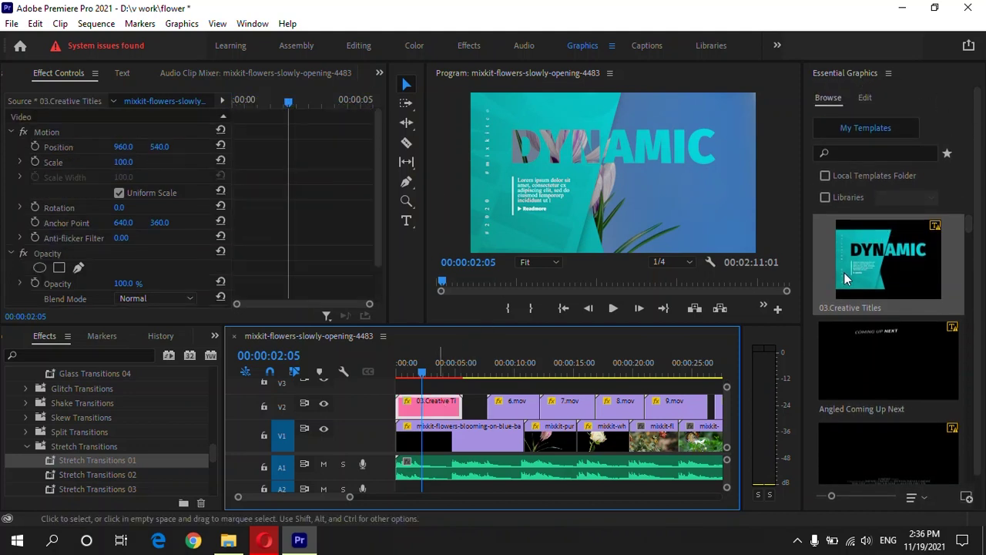
left_click(862, 383)
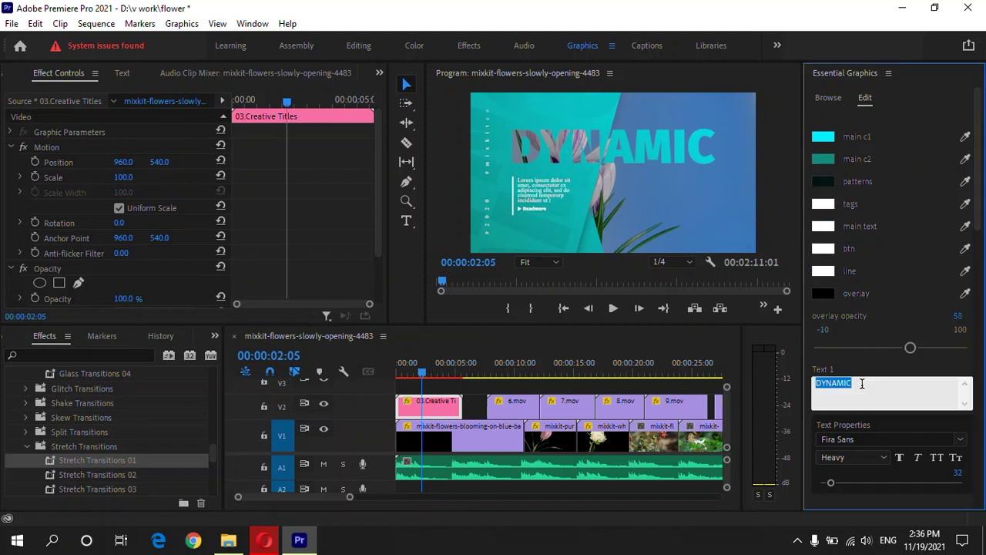
- Paste the flower-and-sunshine quote over the placeholder paragraph in Text 2
left_click_drag(972, 224, 972, 316)
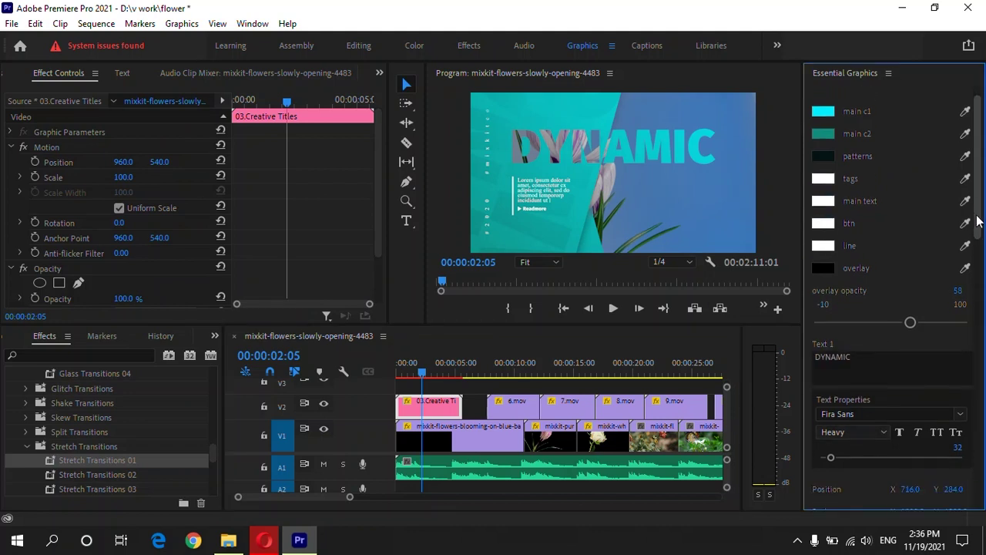
left_click(924, 317)
type("“A flower cannot blossom without sunshine, and a man cannot live without love.” – Max Muller")
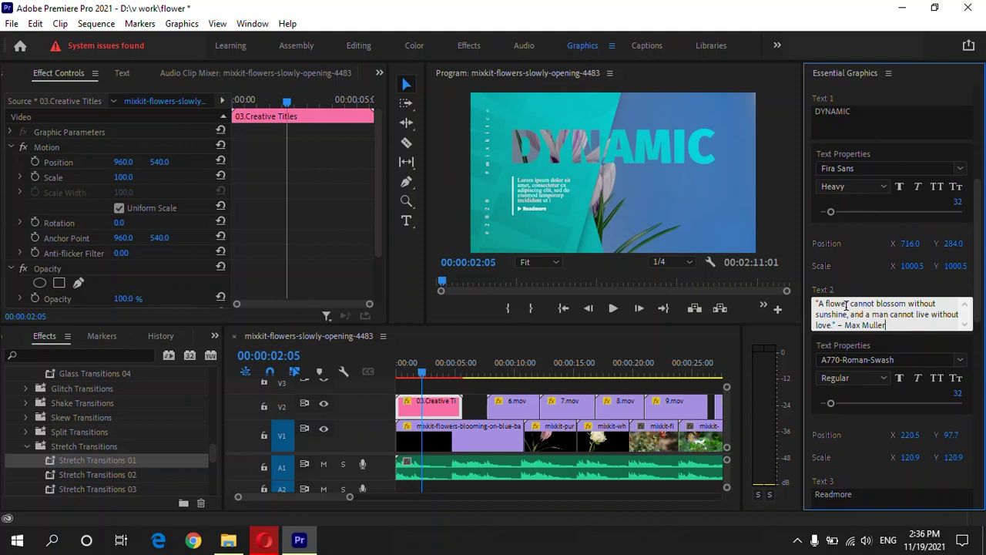
scroll(895, 192, "up", 2)
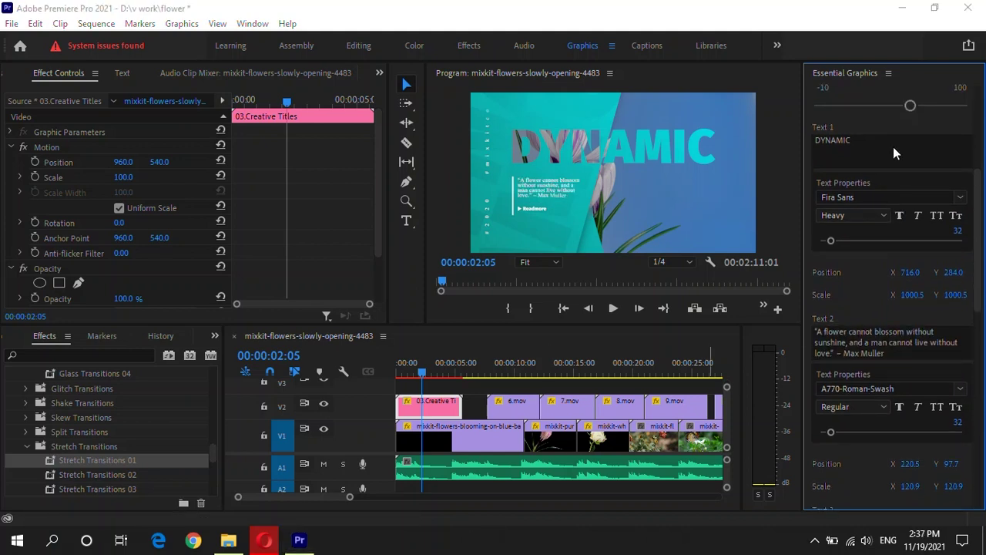
- Change the main title to Flower with All Caps, so it reads FLOWER
left_click(886, 148)
type("Flower")
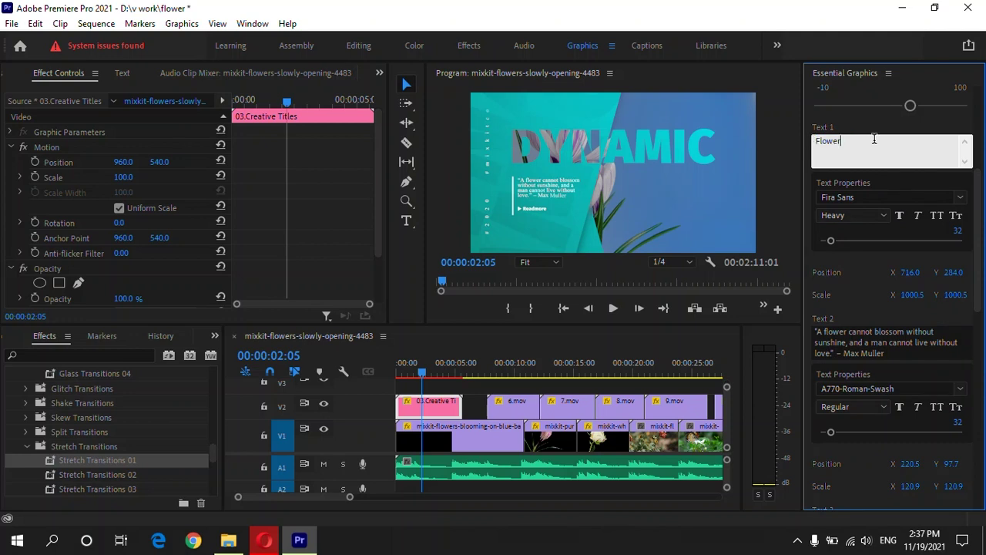
left_click(906, 217)
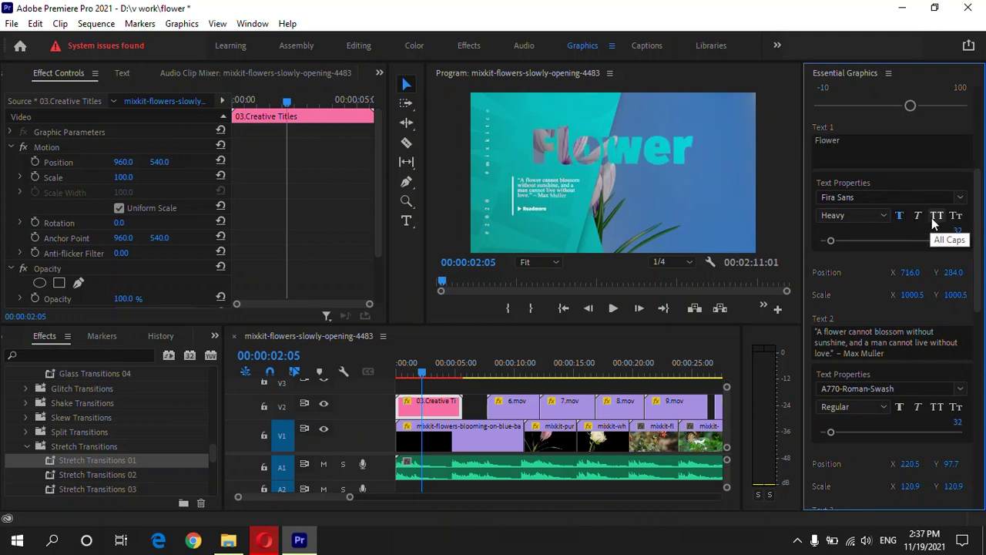
left_click(931, 217)
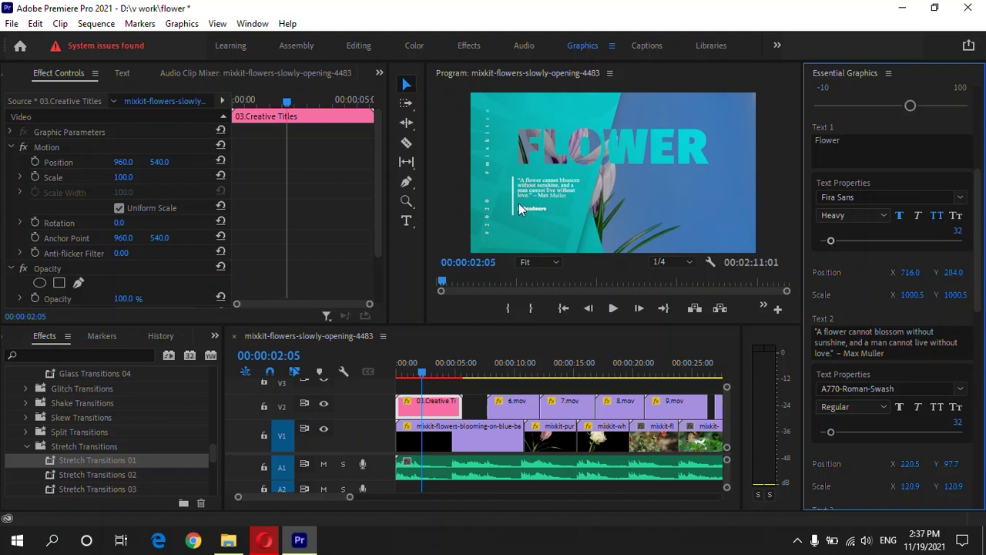
key("alt")
- Delete the author attribution from the end of the quote text
left_click(860, 353)
left_click(845, 354)
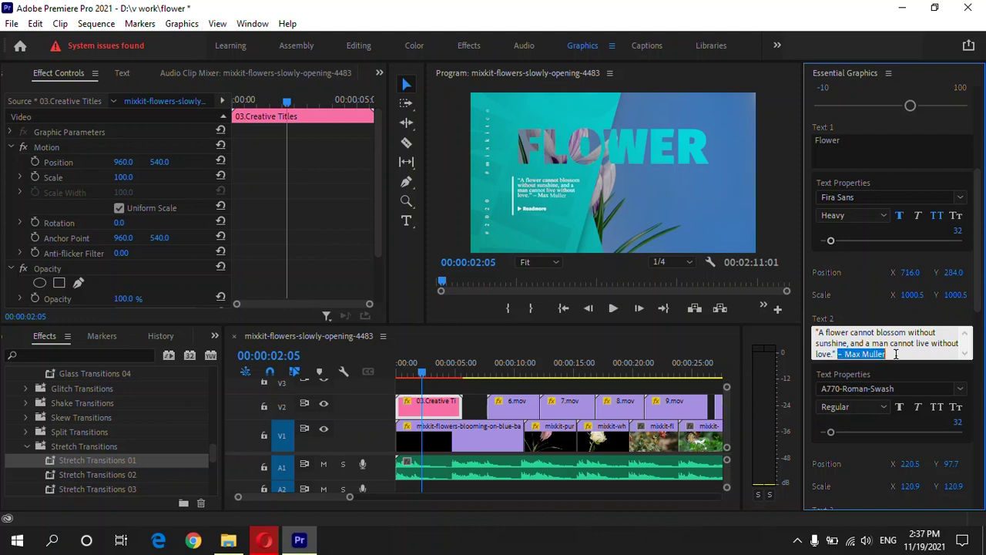
key("BackSpace")
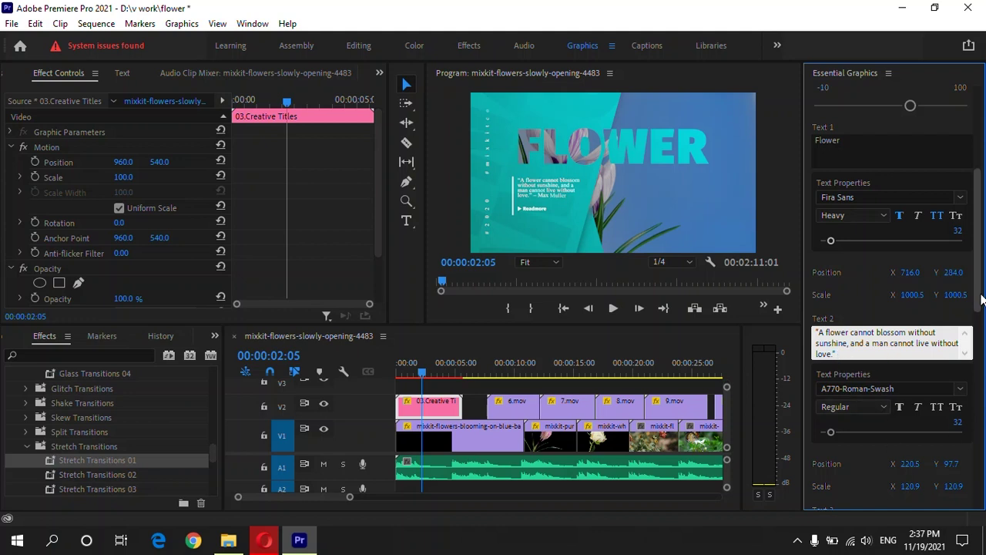
left_click_drag(976, 293, 978, 350)
left_click(863, 348)
- Replace Readmore with the quote's author and change the vertical side text to VRemix
type("– Max Muller")
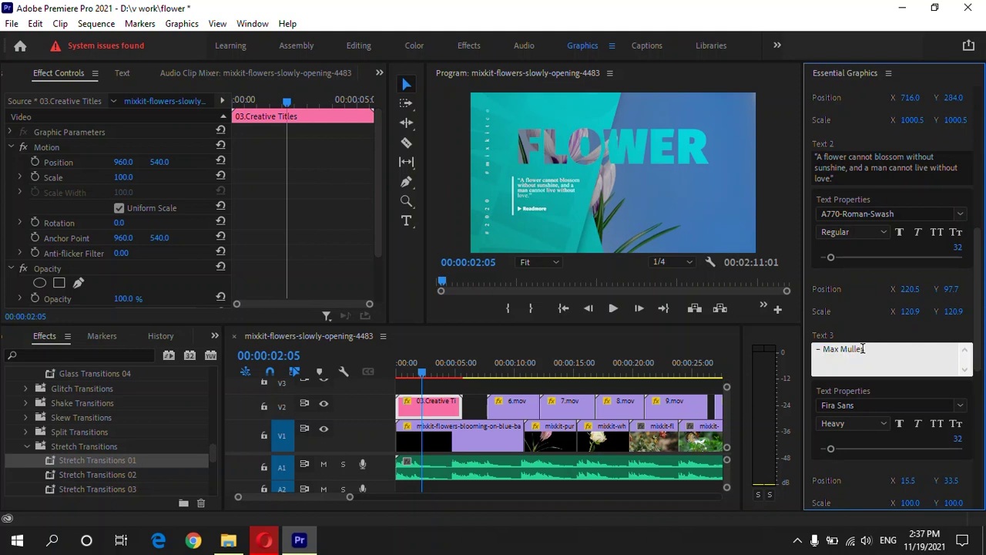
left_click_drag(975, 285, 981, 331)
left_click(887, 302)
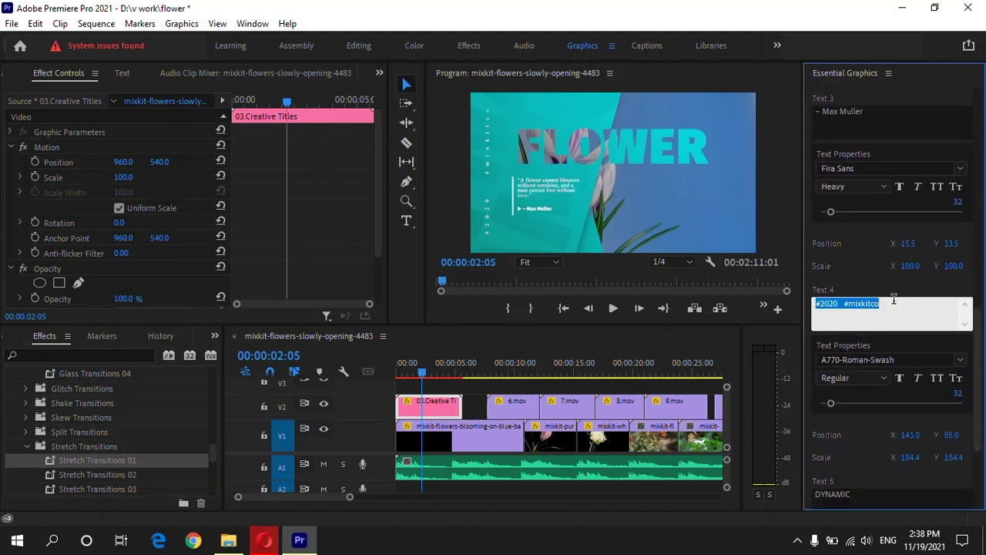
type("VRemix")
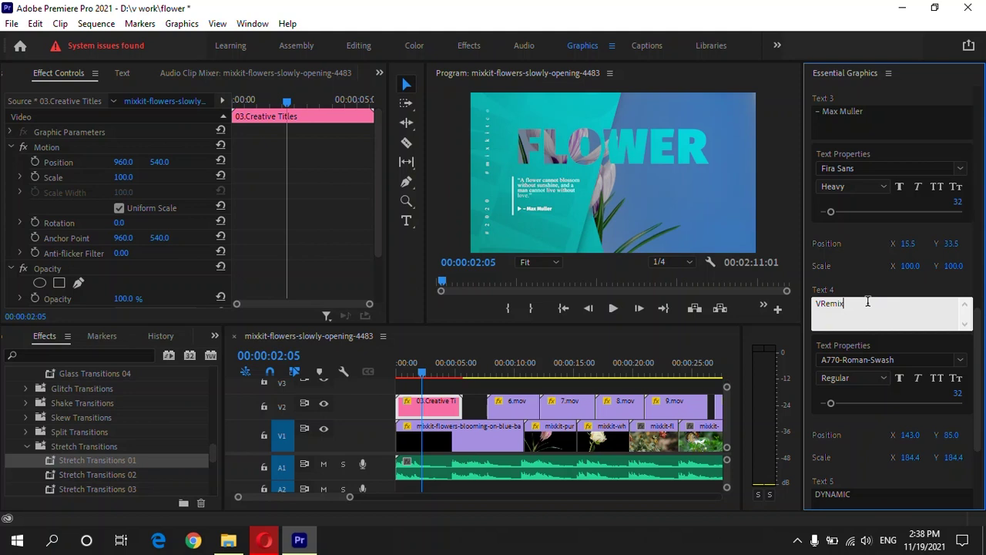
- Enlarge the VRemix side text to font size 90
left_click_drag(976, 343, 978, 406)
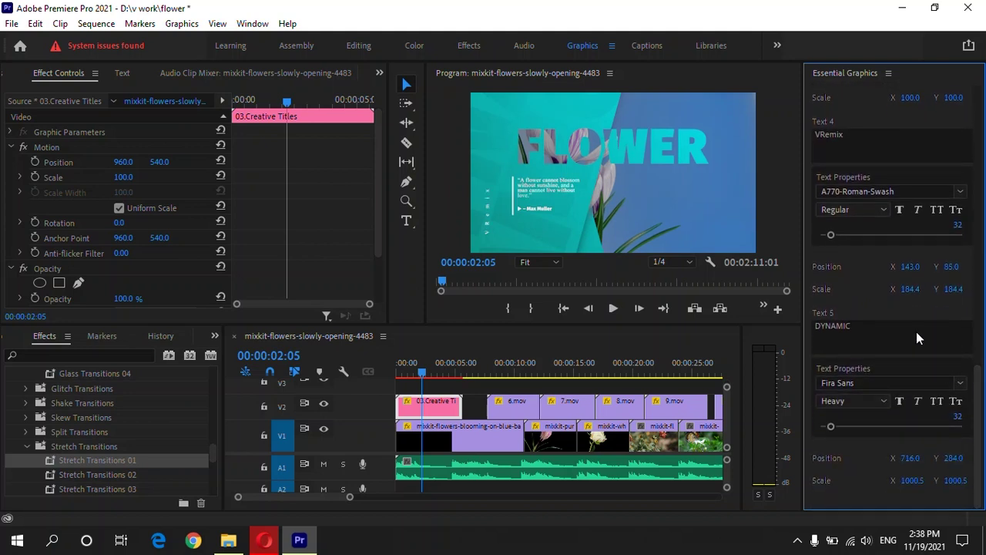
left_click_drag(977, 374, 977, 315)
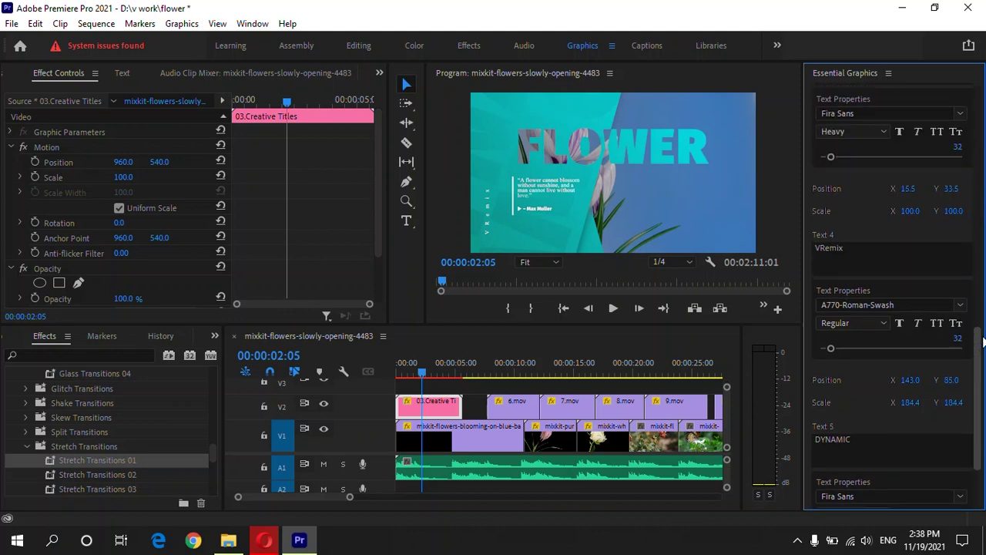
left_click_drag(839, 406, 846, 406)
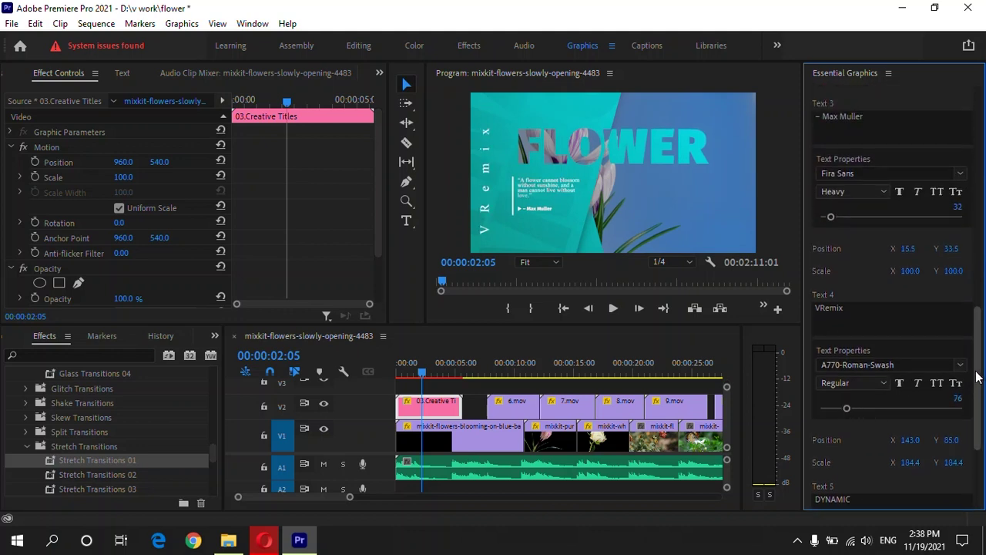
scroll(871, 401, "down", 1)
left_click_drag(845, 400, 850, 399)
- Play the sequence from the beginning to review the title
left_click(355, 375)
key("Home")
key("space")
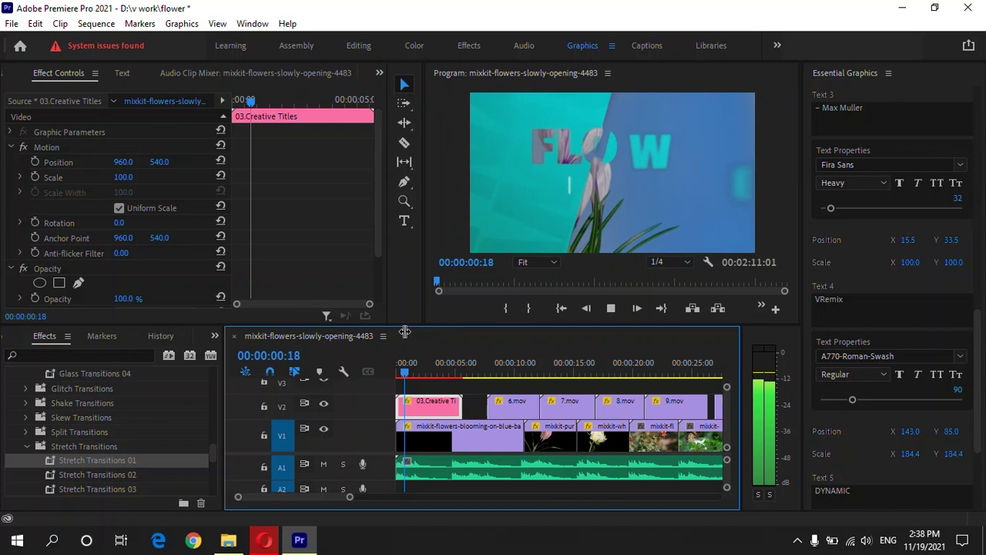
- Widen the Program monitor, scrub to 00:00:05:09 and select the blooming-flower clip on V1
left_click_drag(405, 331, 372, 322)
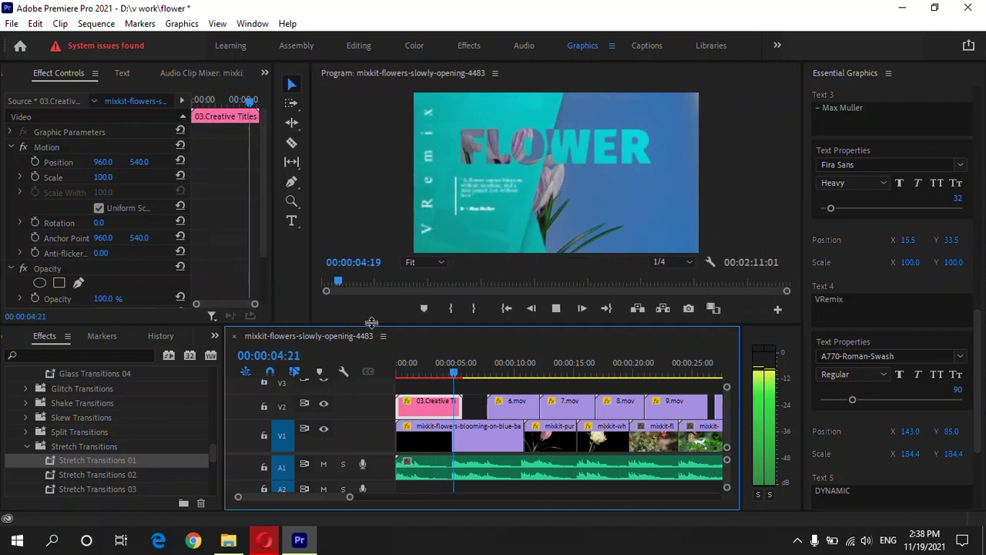
left_click_drag(452, 367, 459, 367)
left_click(443, 434)
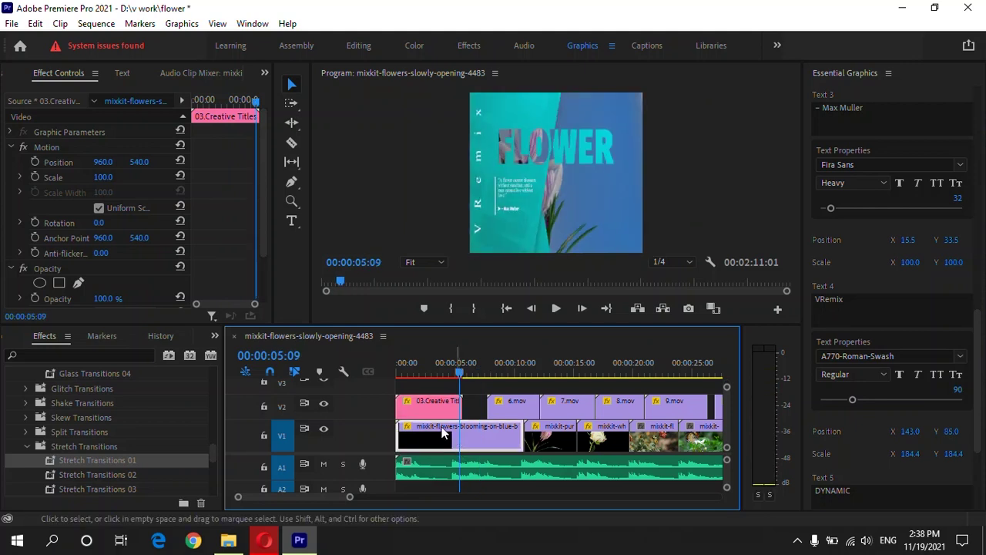
scroll(101, 332, "down", 2)
scroll(101, 332, "up", 4)
scroll(100, 332, "up", 2)
scroll(82, 332, "down", 2)
scroll(82, 332, "up", 2)
scroll(81, 332, "down", 2)
scroll(83, 332, "down", 1)
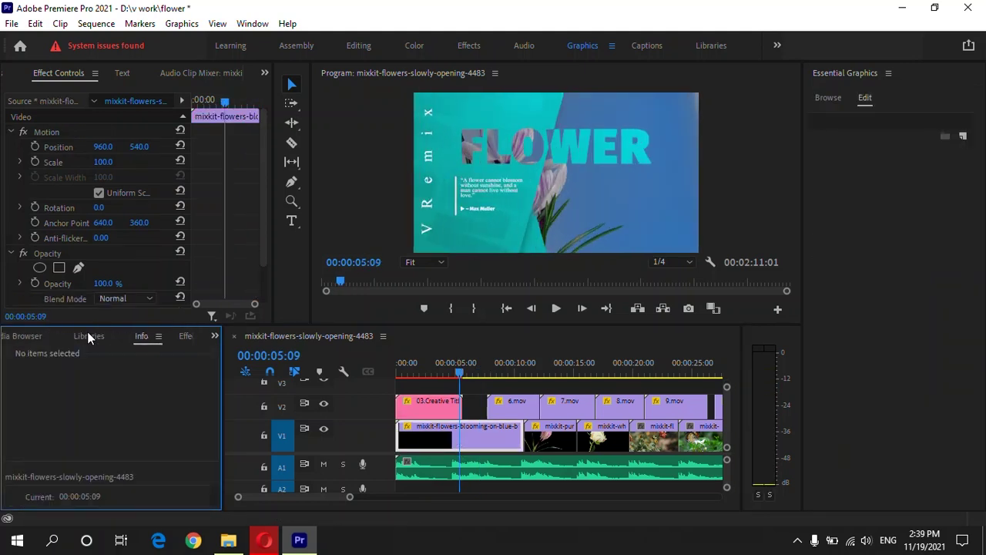
scroll(88, 331, "down", 1)
- Show the Effects panel and expand its Video Effects folder
left_click(70, 354)
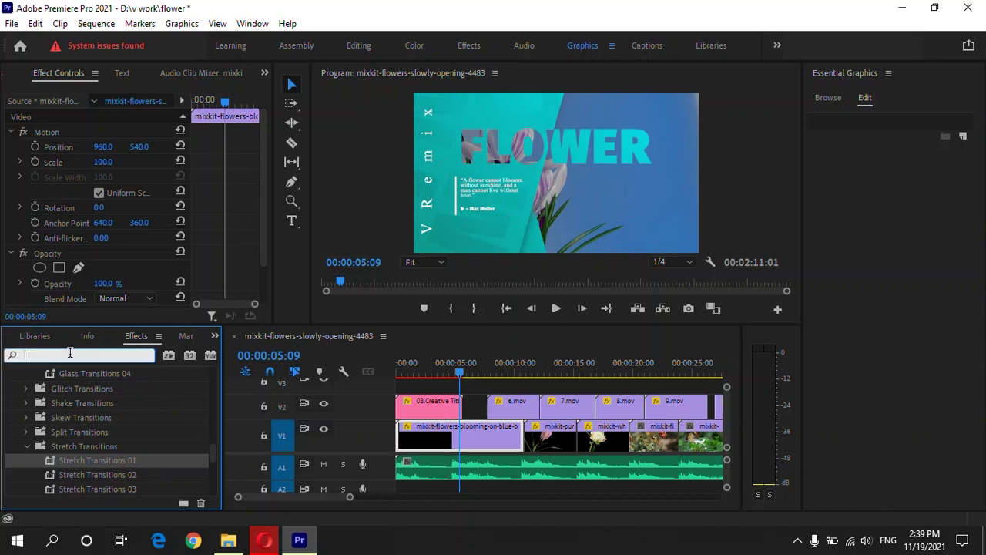
scroll(58, 447, "down", 5)
scroll(58, 445, "down", 3)
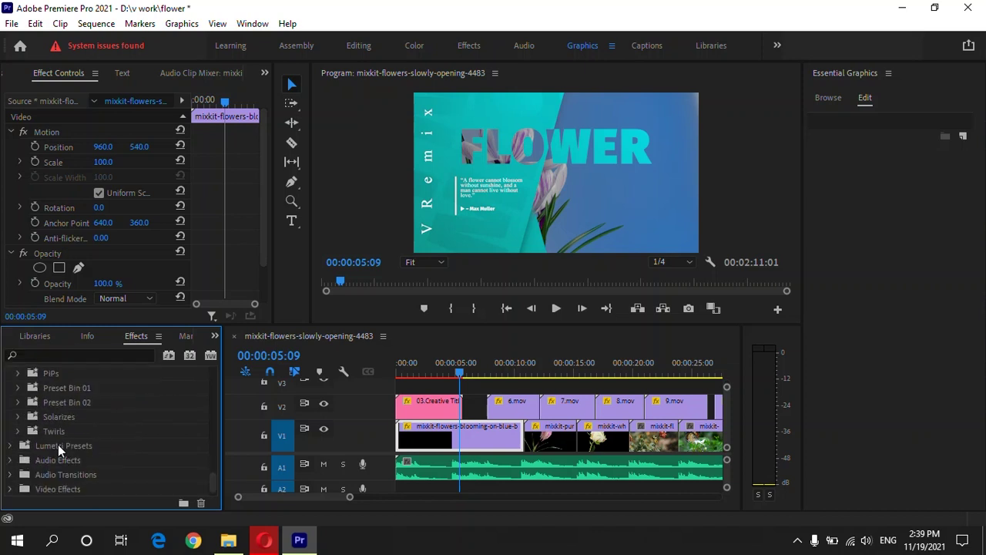
left_click(10, 475)
- Apply Camera Blur from Blur & Sharpen to the blooming-flower clip, then undo it
left_click(18, 460)
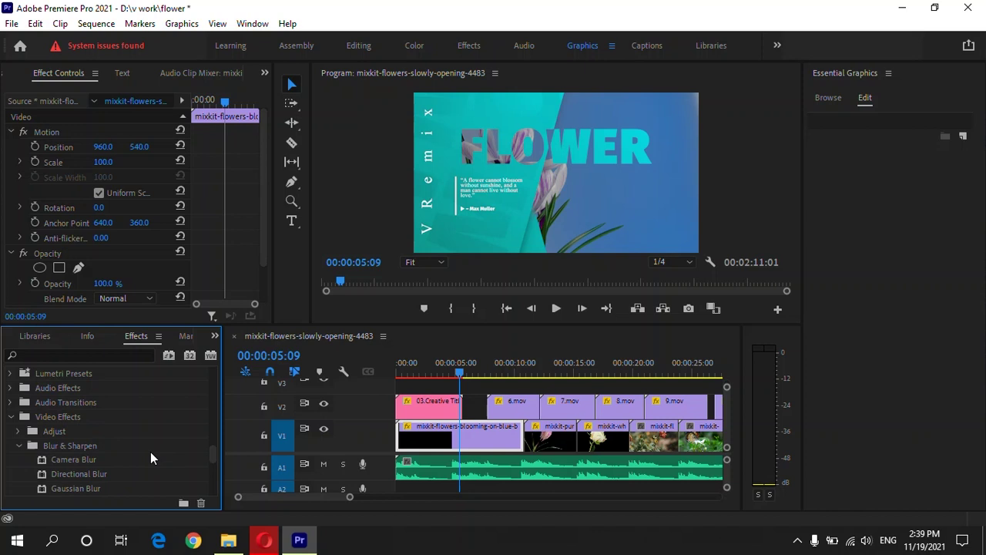
left_click_drag(75, 444, 435, 428)
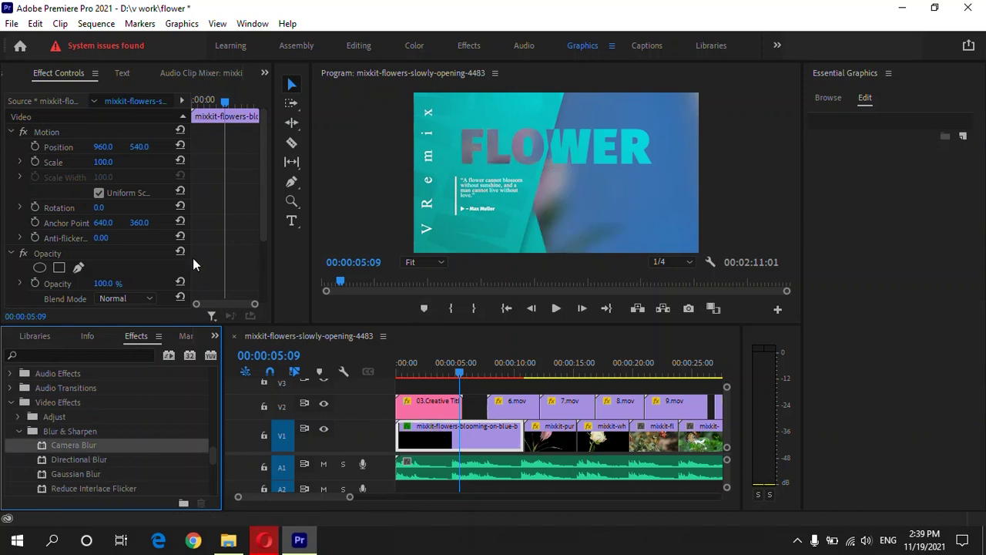
left_click_drag(261, 188, 269, 295)
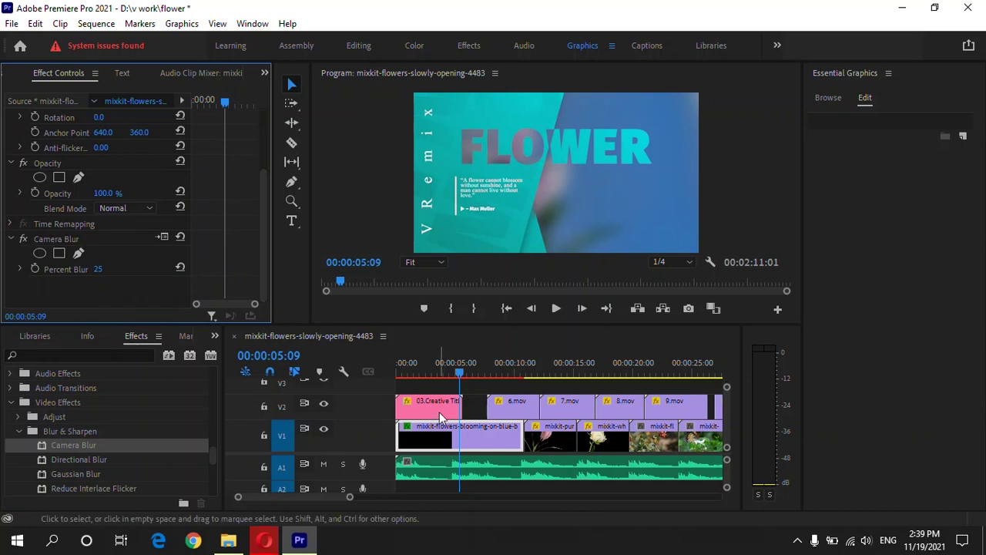
key("ctrl+z")
- Apply Gaussian Blur to the blooming-flower clip and preview it at 00:00:05:14
left_click_drag(76, 473, 435, 433)
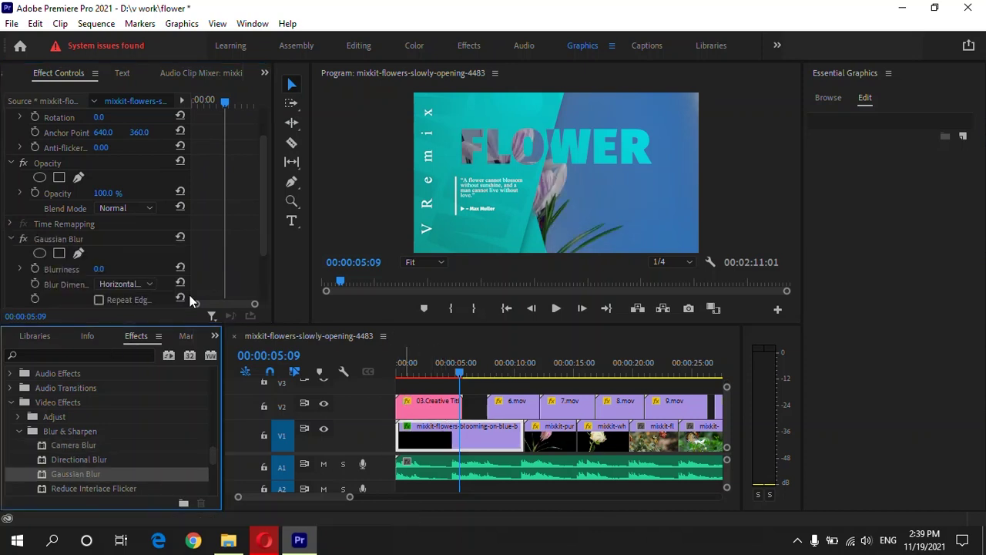
left_click_drag(224, 102, 224, 104)
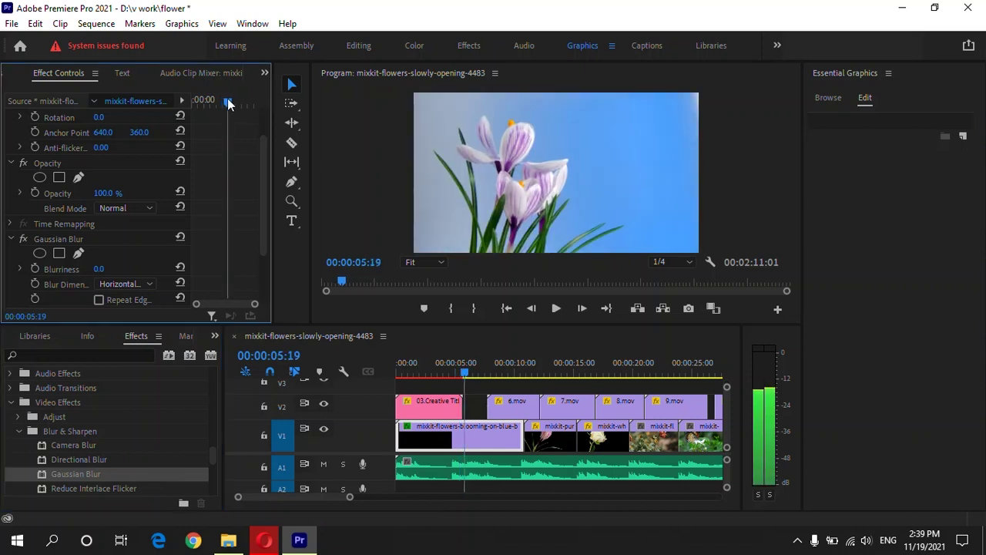
left_click_drag(460, 369, 464, 372)
scroll(80, 290, "up", 2)
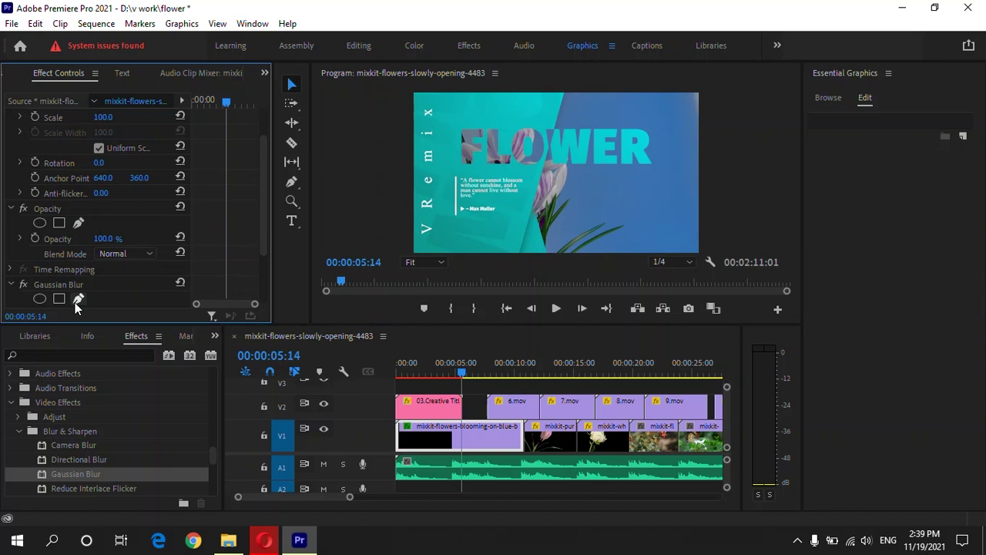
left_click(11, 285)
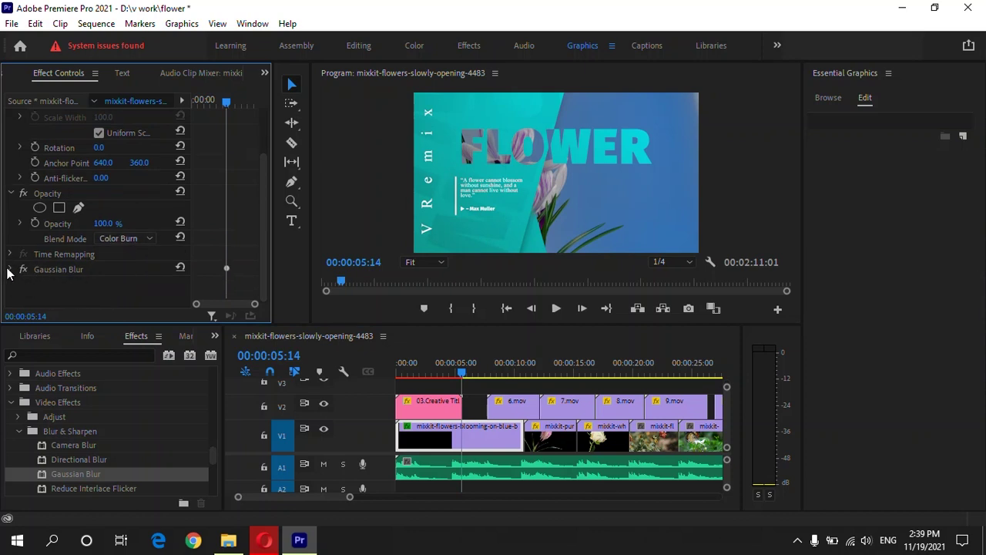
left_click(9, 271)
- Keyframe Blurriness from 66 at 00:00:00:00 down to 0 near 5 seconds, then preview playback
left_click_drag(101, 299, 46, 299)
left_click_drag(236, 98, 193, 100)
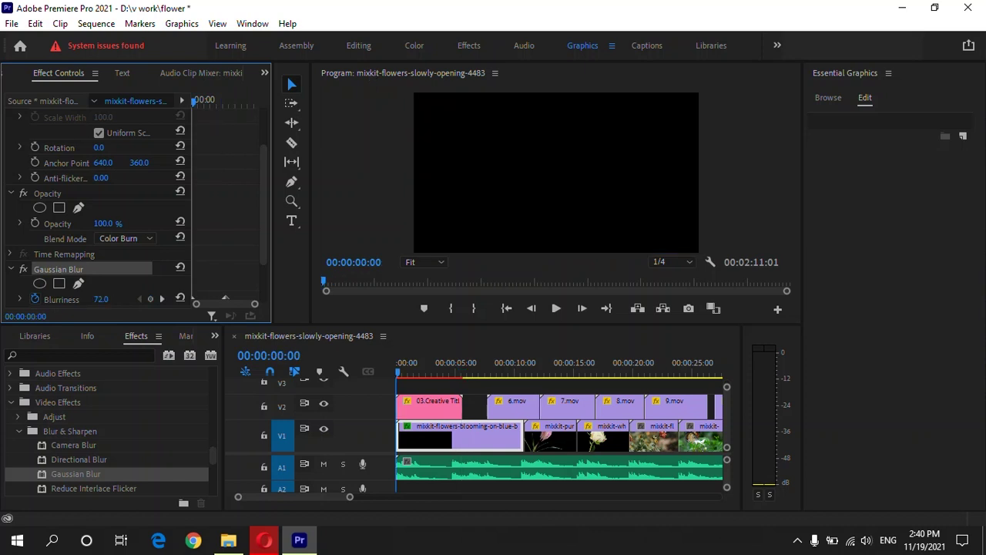
left_click(307, 372)
key("space")
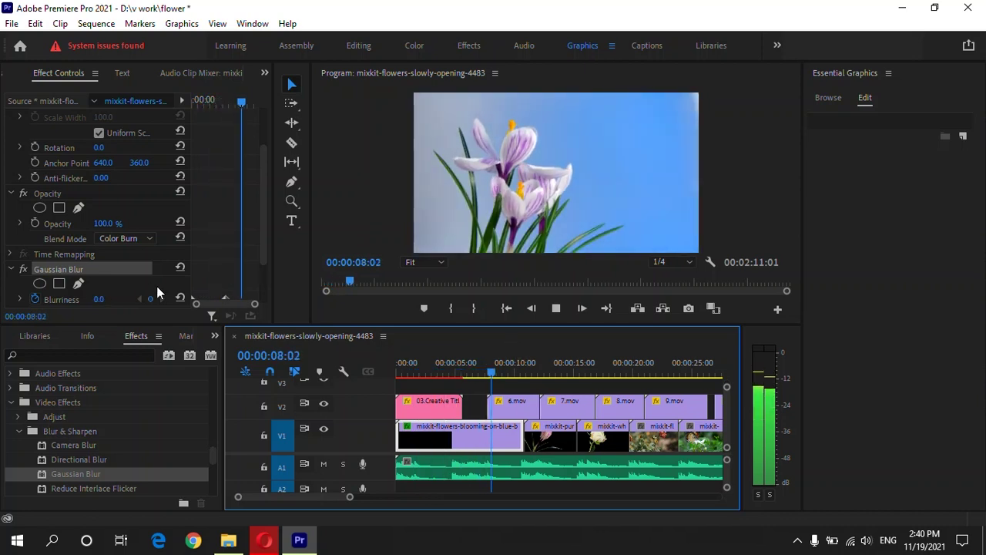
left_click(193, 100)
left_click(116, 298)
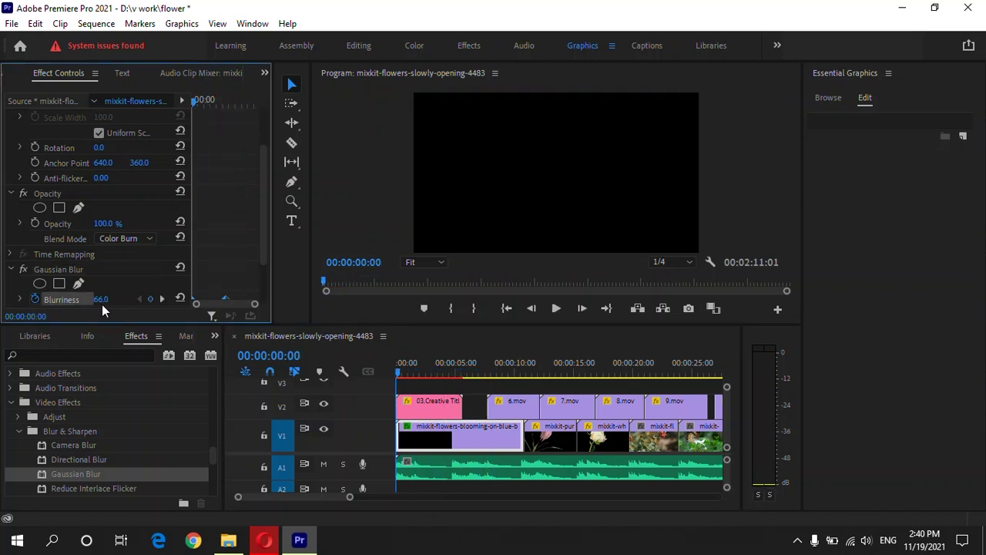
key("space")
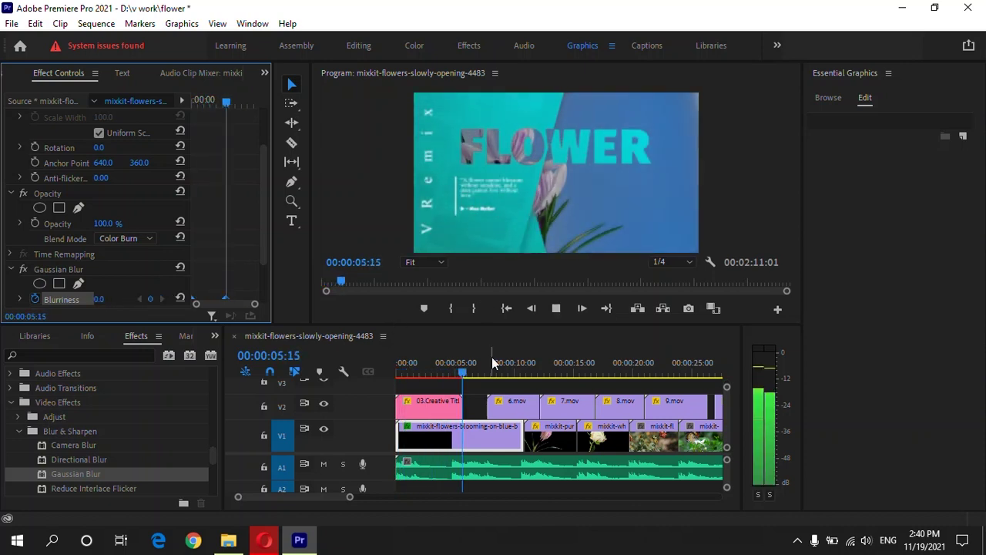
- Select the 03.Creative Titles clip and remove the leading dash from its Text 3 author line
left_click(451, 403)
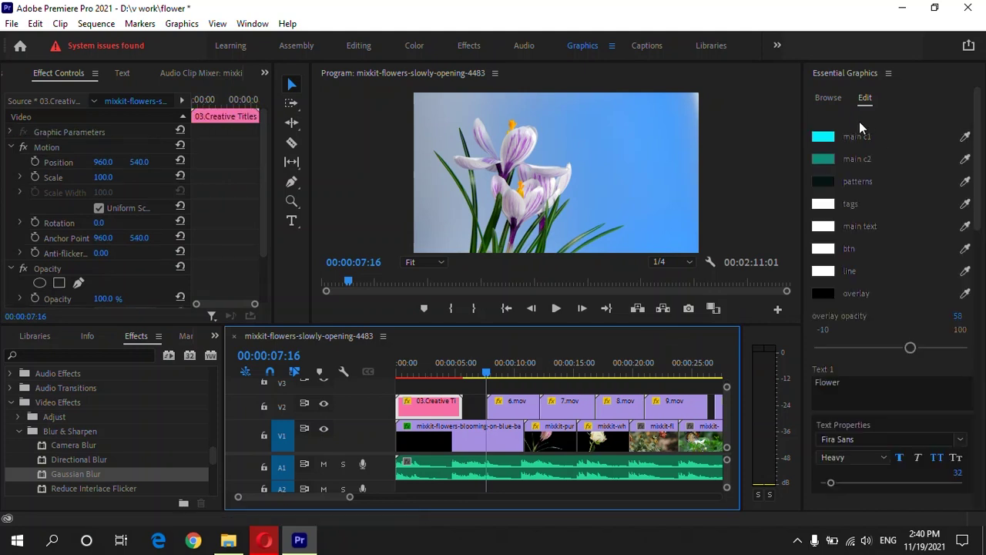
scroll(859, 254, "down", 3)
scroll(859, 255, "down", 3)
scroll(859, 254, "down", 3)
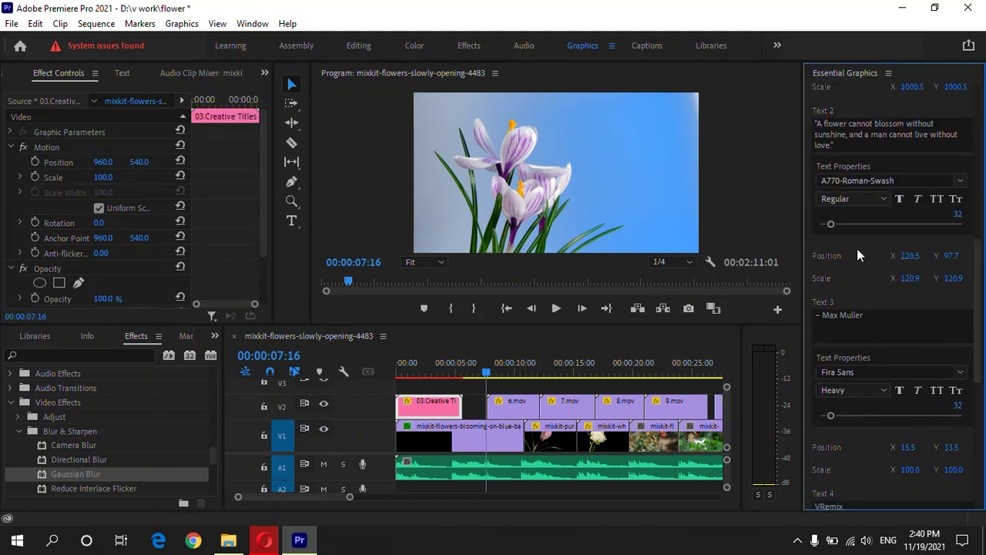
left_click(861, 330)
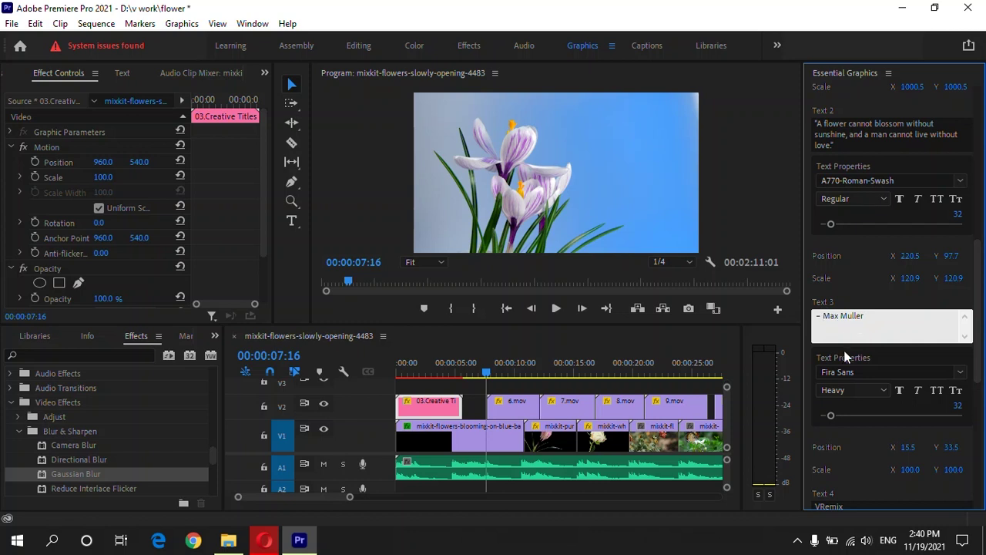
- Zoom the timeline and move the playhead to the sunflower clip at 00:00:54:01
left_click(574, 370)
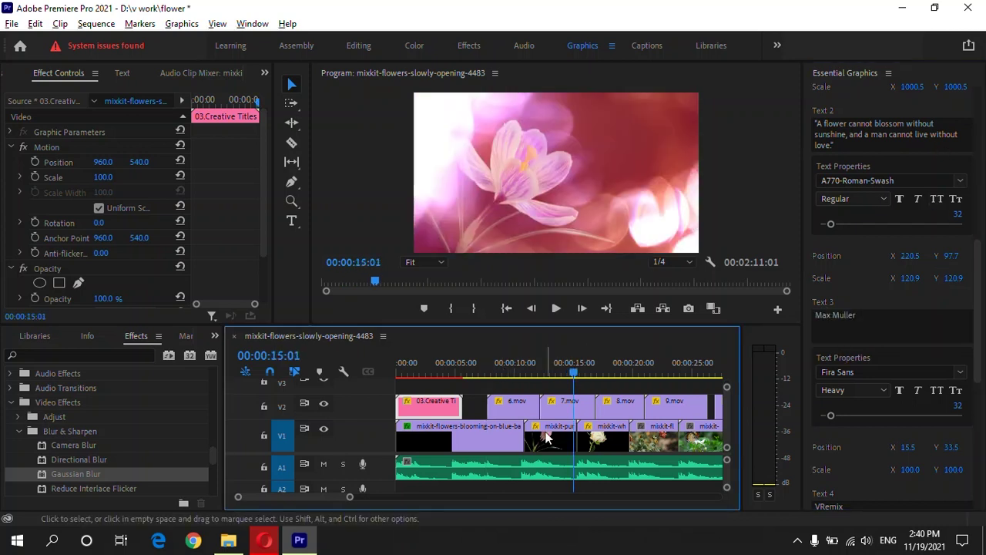
key("minus")
key("minus")
key("equal")
key("equal")
key("equal")
left_click(508, 366)
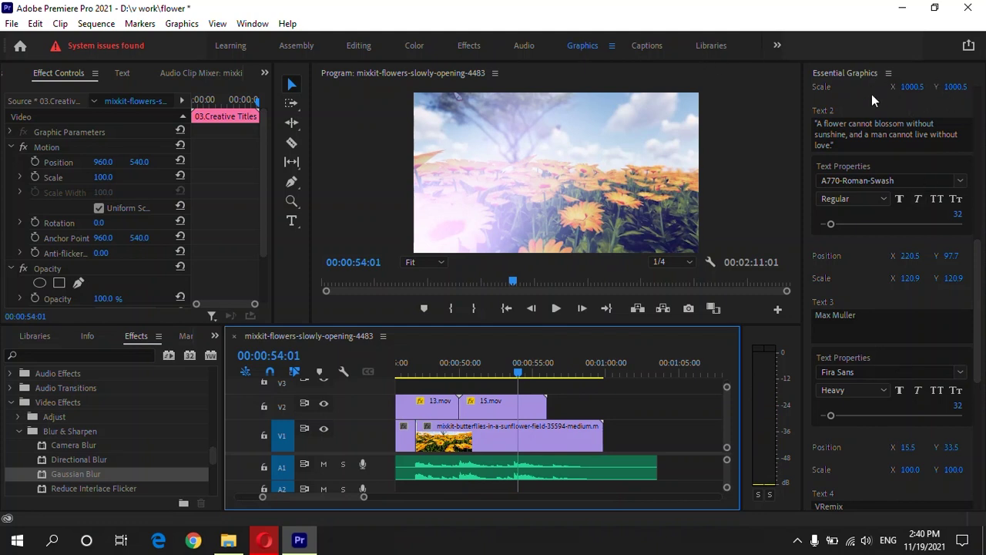
scroll(915, 278, "down", 5)
- Add the Film Presents template on V3 above the sunflower clip, starting around 00:00:53
left_click(615, 398)
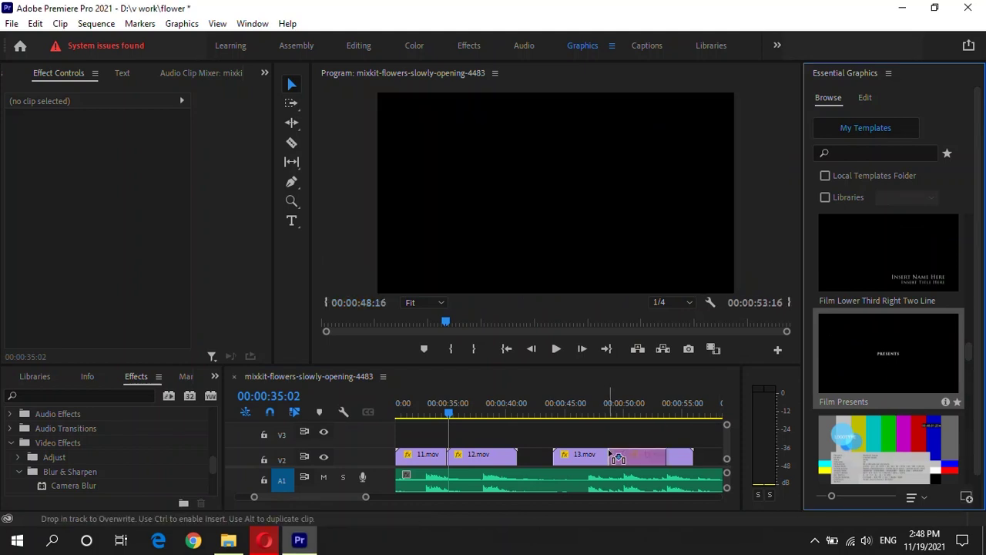
mouse_move(617, 457)
left_mouse_down()
mouse_move(645, 431)
mouse_move(633, 436)
left_mouse_up()
left_click(639, 403)
key("equal")
key("equal")
mouse_move(594, 409)
left_mouse_down()
mouse_move(615, 413)
mouse_move(614, 435)
mouse_move(659, 436)
left_mouse_up()
key("equal")
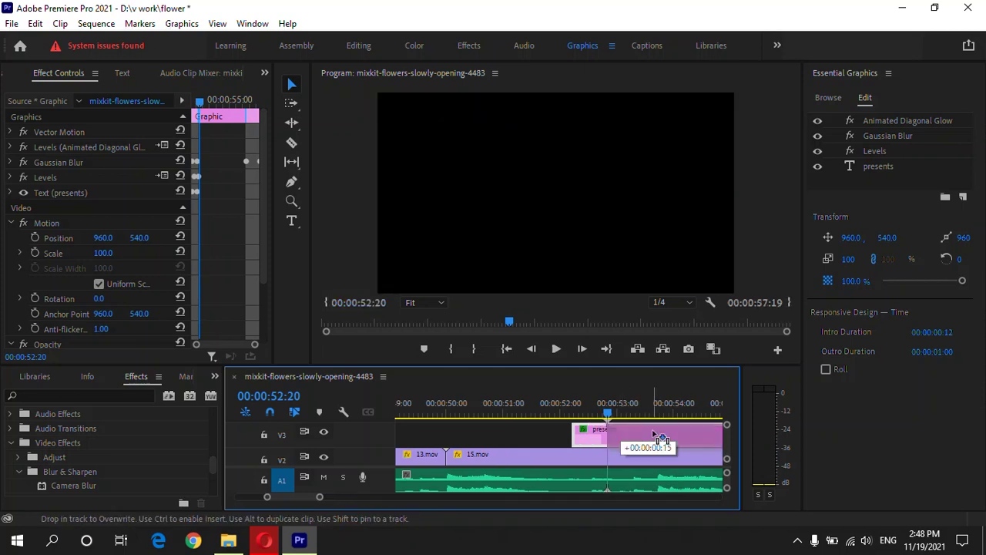
left_click(629, 402)
left_click_drag(631, 403, 647, 402)
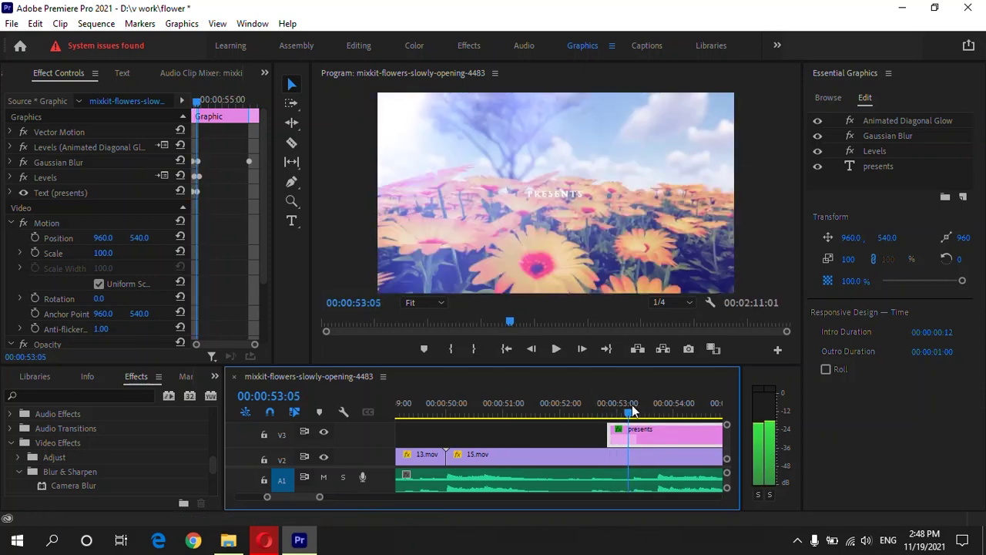
- Change the presents text layer's wording to 'thanks for watching'
left_click(886, 168)
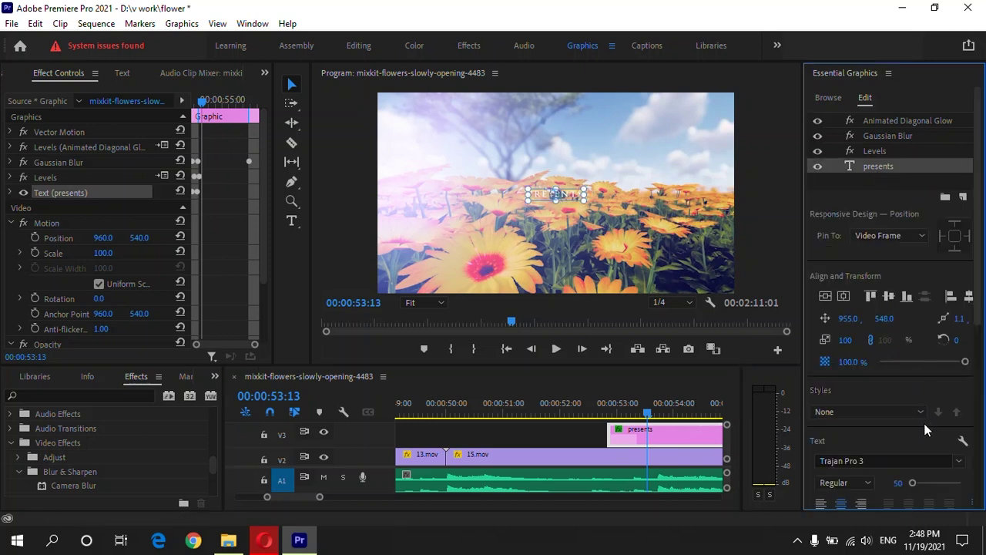
scroll(959, 430, "down", 1)
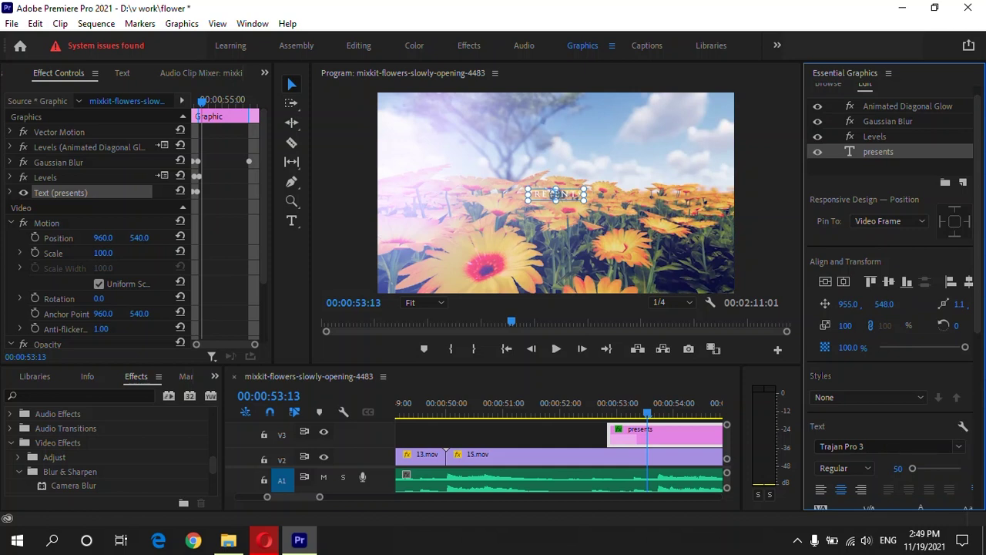
scroll(894, 296, "down", 10)
scroll(895, 296, "down", 3)
scroll(894, 296, "up", 15)
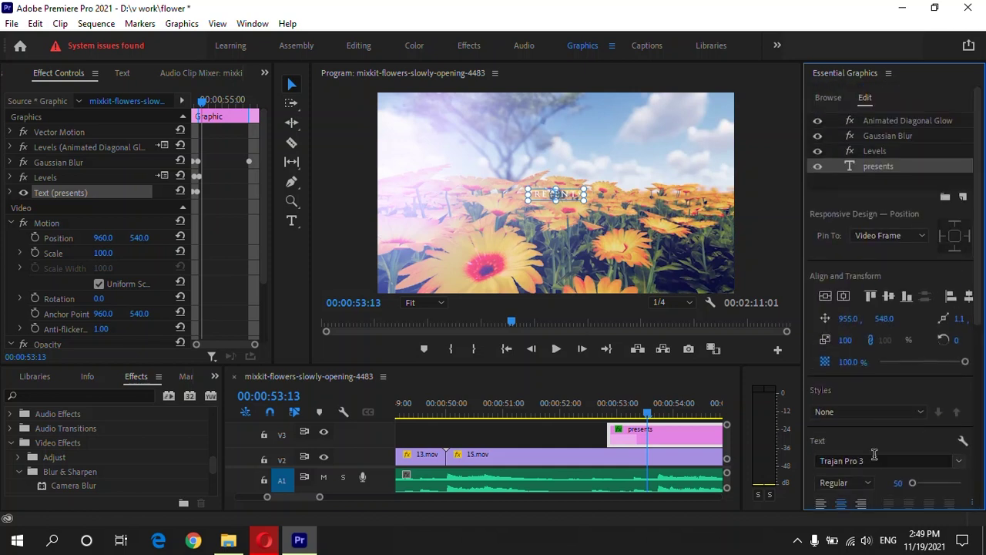
mouse_move(980, 302)
left_mouse_down()
mouse_move(981, 339)
mouse_move(972, 285)
left_mouse_up()
left_click(873, 121)
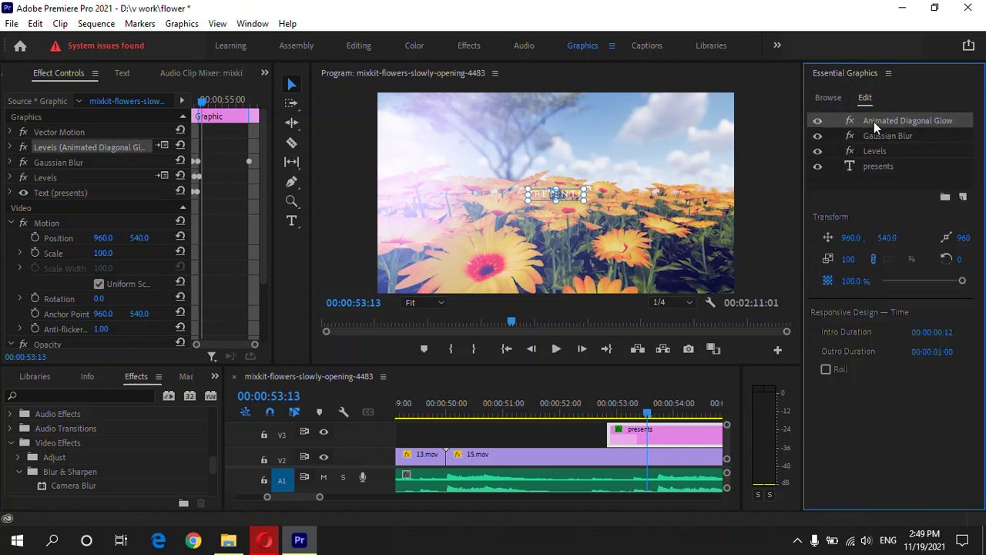
left_click(881, 136)
left_click(883, 166)
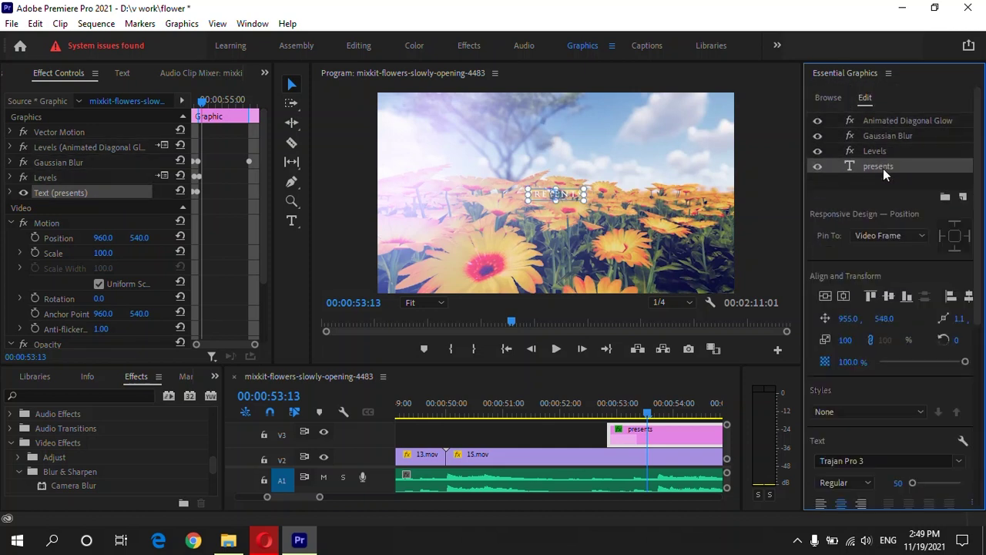
left_click_drag(982, 233, 983, 270)
double_click(539, 193)
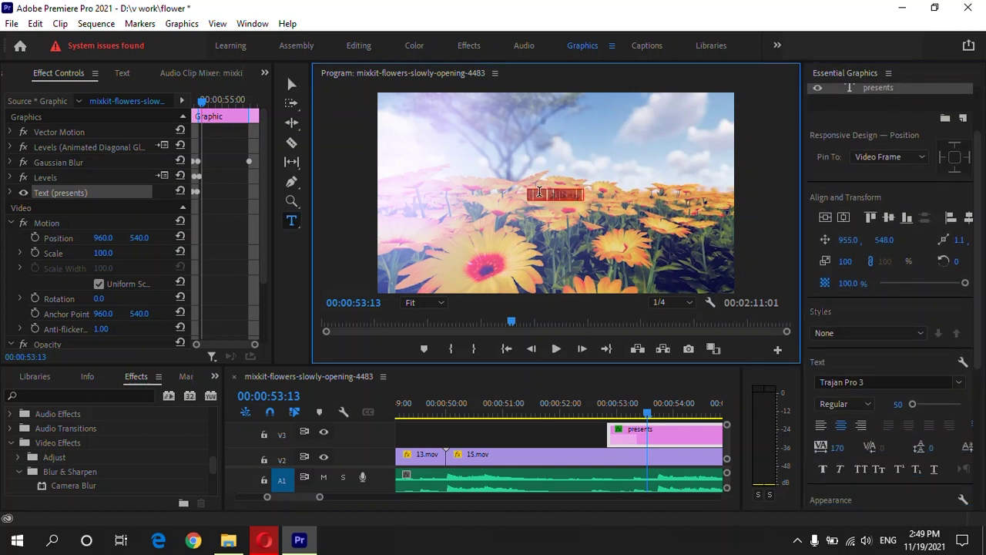
type("thanks for watching")
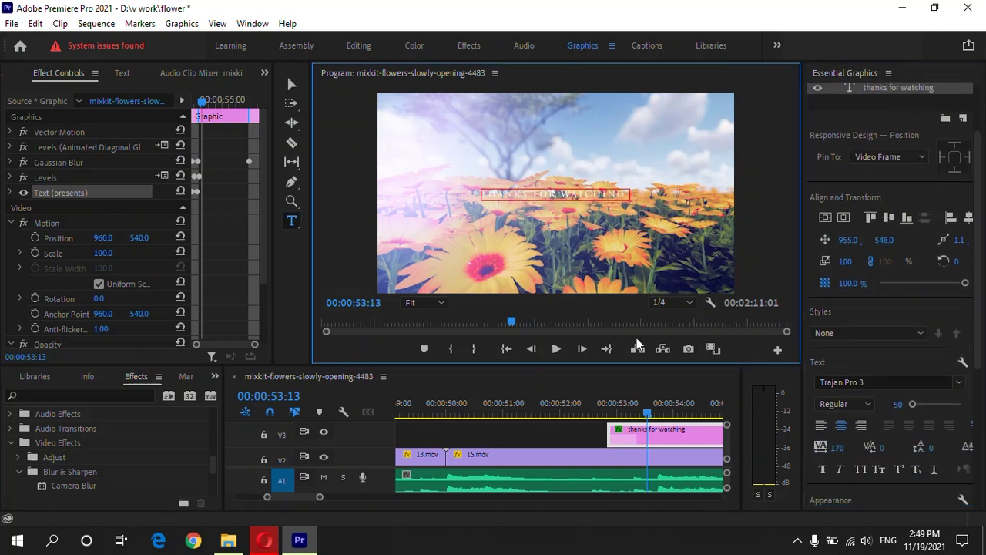
- Undo the oversized font-size trial and paste back the 'thanks for watching' wording
left_click_drag(913, 405, 936, 404)
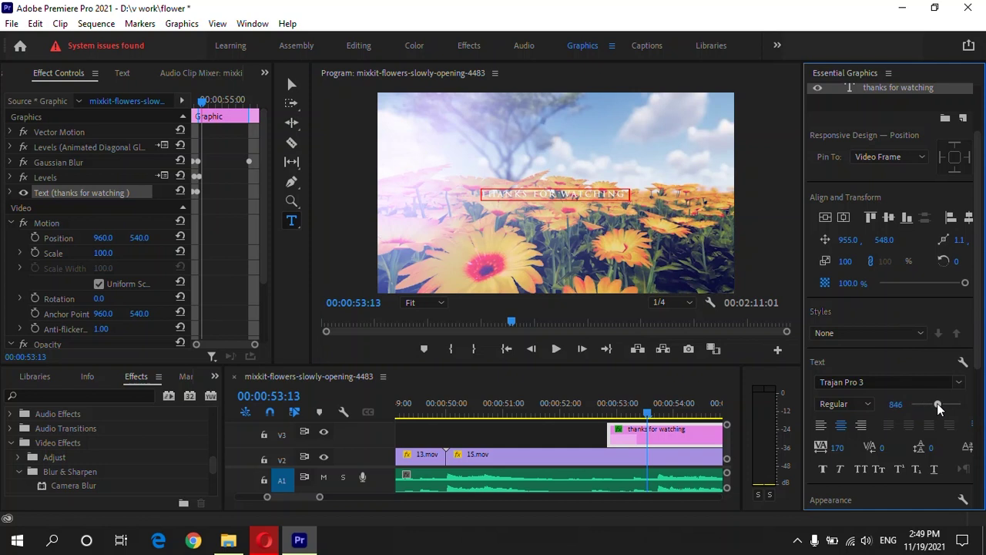
key("ctrl+z")
key("ctrl+z")
scroll(982, 339, "down", 3)
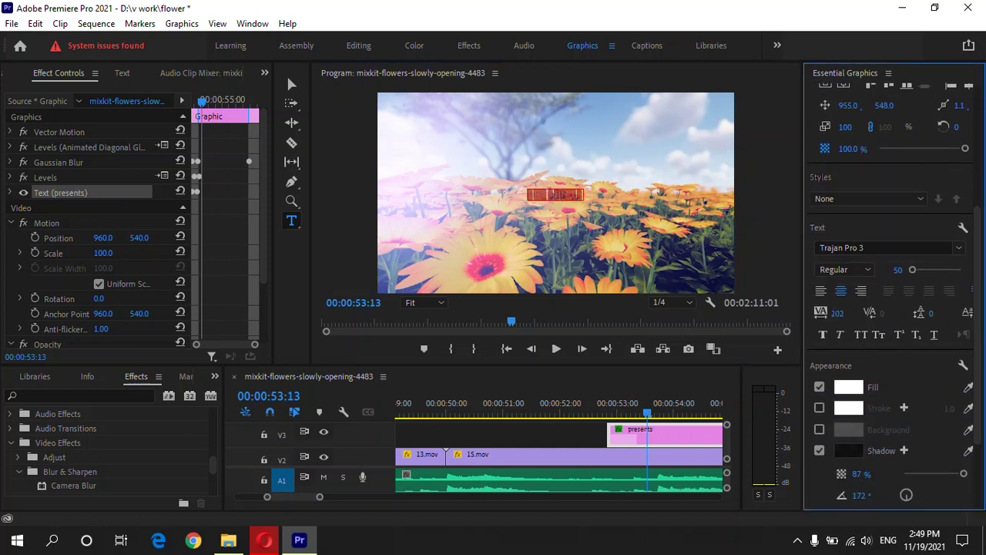
left_click(641, 202)
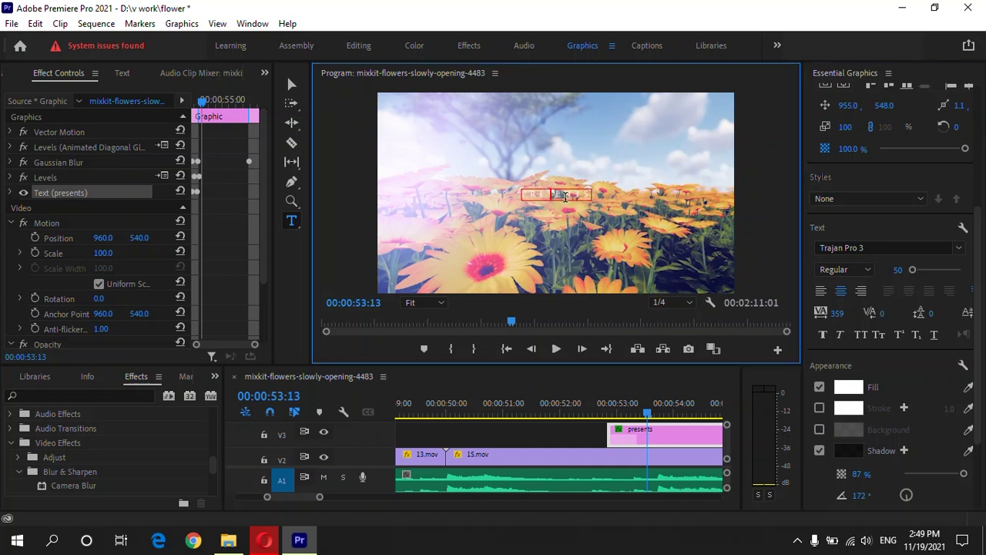
type("thanks for watching")
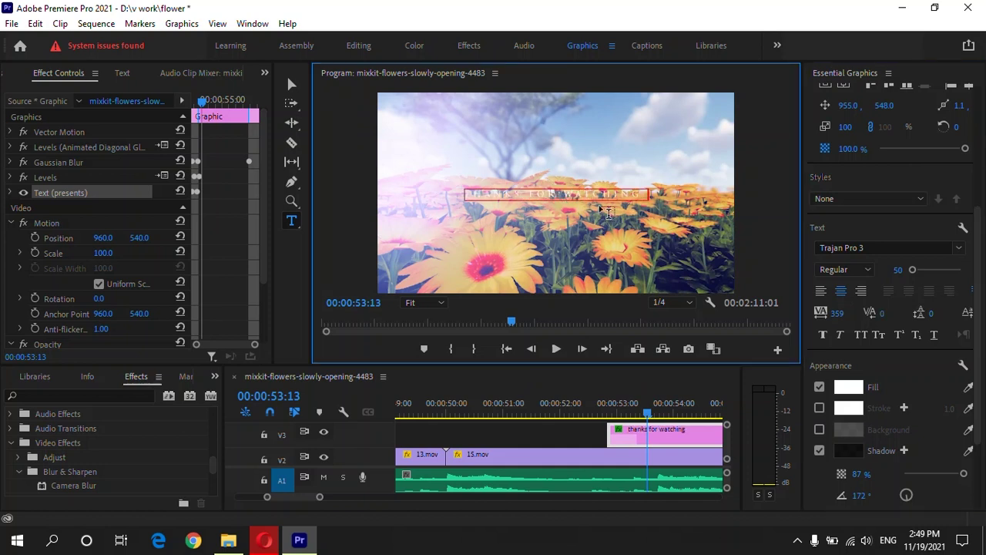
- Play the ending to check the THANKS FOR WATCHING title
left_click(546, 403)
key("space")
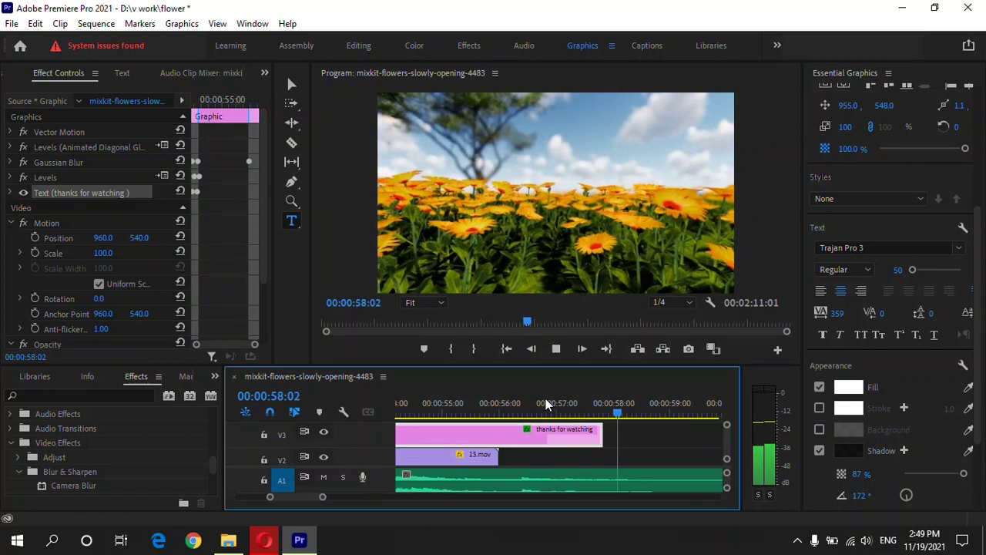
key("space")
- Split the A1 music at about 1:00:05, where the video ends, and select the leftover tail
key("minus")
key("minus")
key("minus")
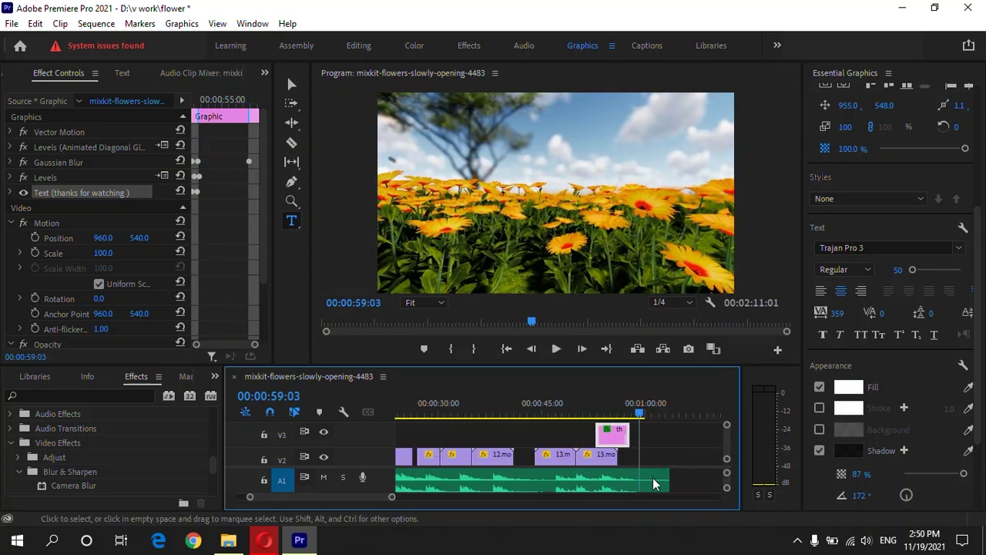
double_click(651, 481)
left_click_drag(621, 411, 636, 414)
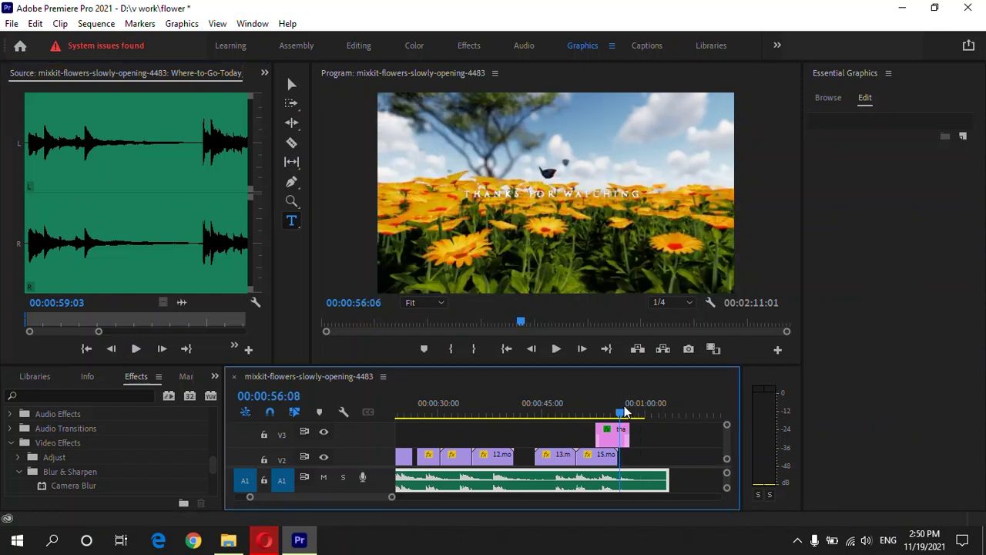
left_click_drag(635, 415, 650, 407)
key("v")
key("ctrl+k")
left_click(657, 483)
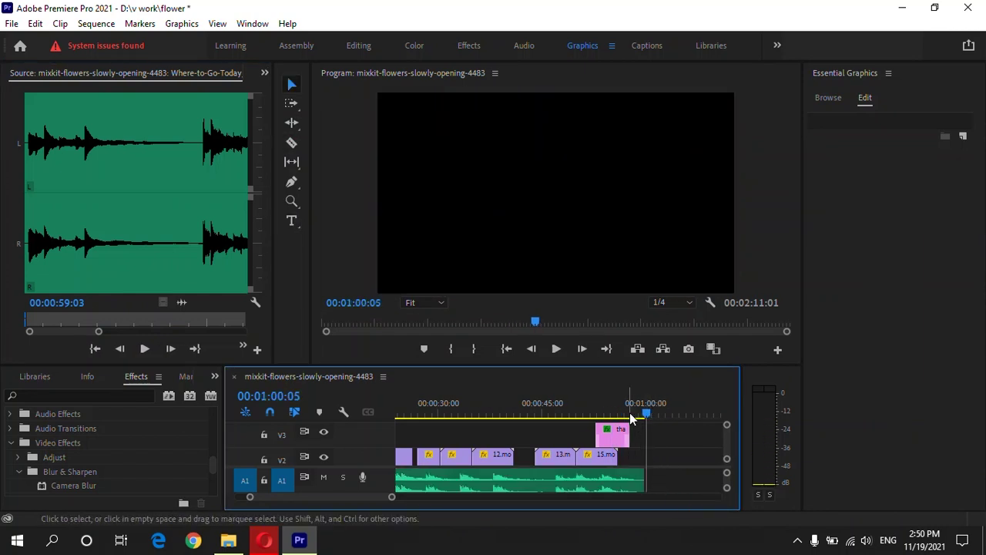
- Play back from just before the end to check the music cut
left_click(623, 402)
key("space")
key("space")
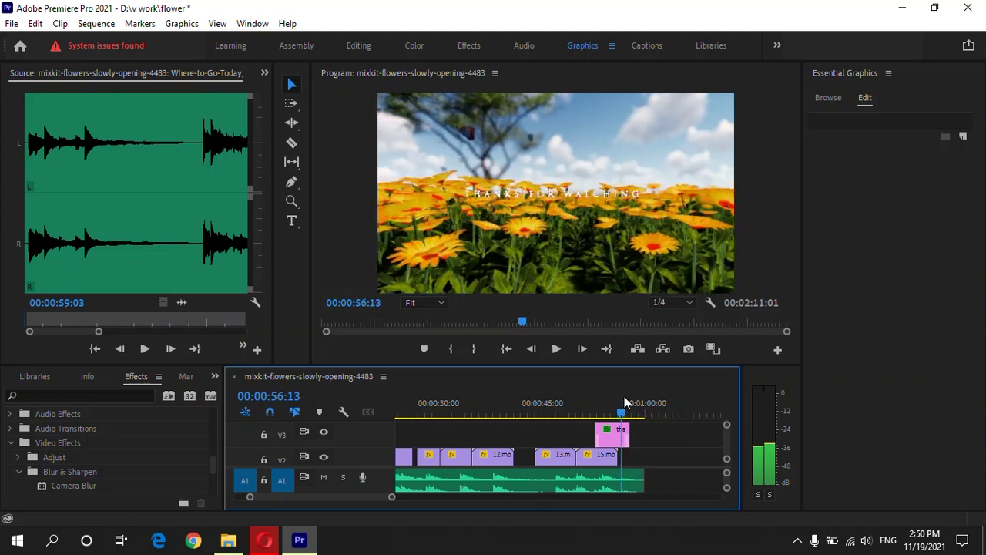
scroll(728, 439, "down", 2)
key("equal")
left_click(659, 455)
left_click(421, 446)
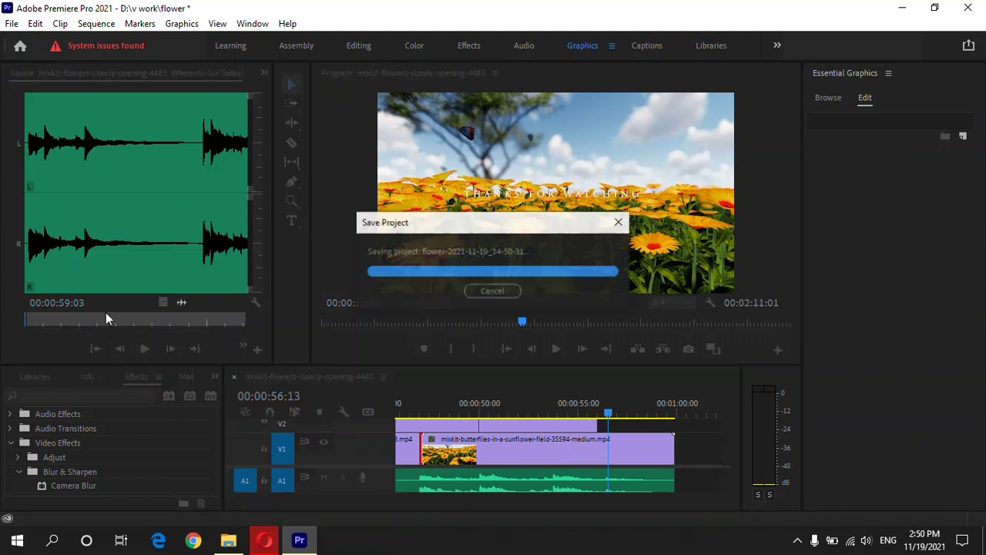
- Show the butterflies clip's Effect Controls and clear a misplaced opacity keyframe
left_click(127, 73)
left_click(190, 74)
left_click(154, 74)
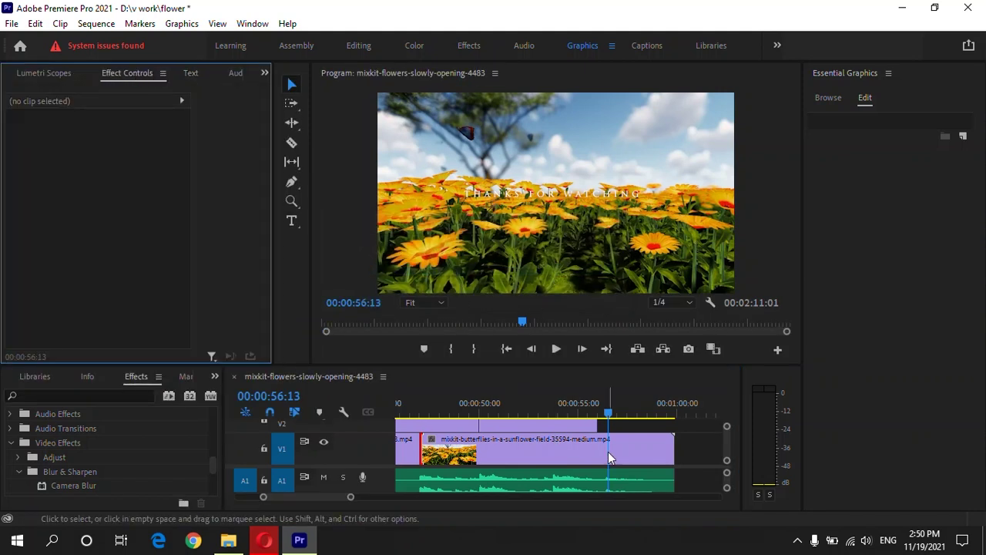
left_click(273, 382)
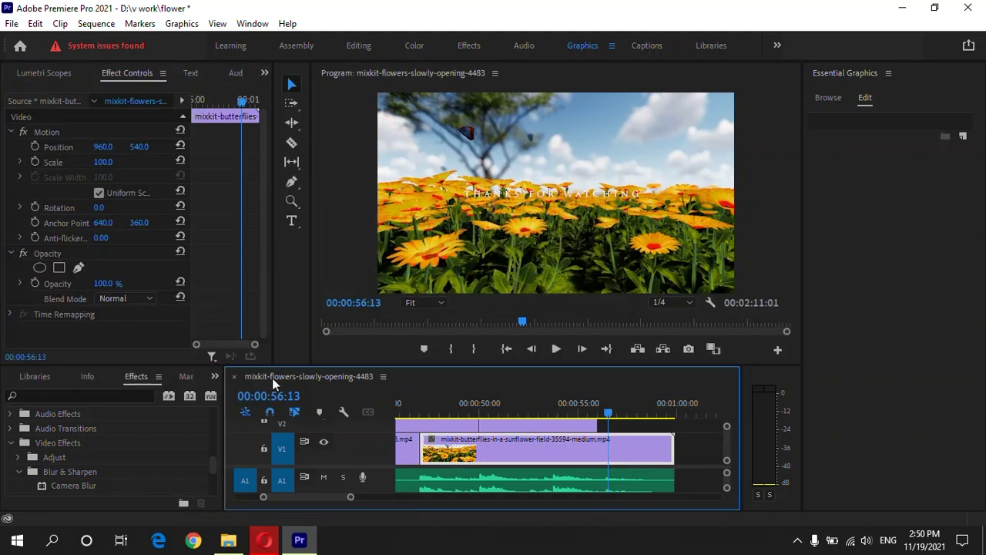
left_click(34, 283)
left_click_drag(242, 101, 130, 99)
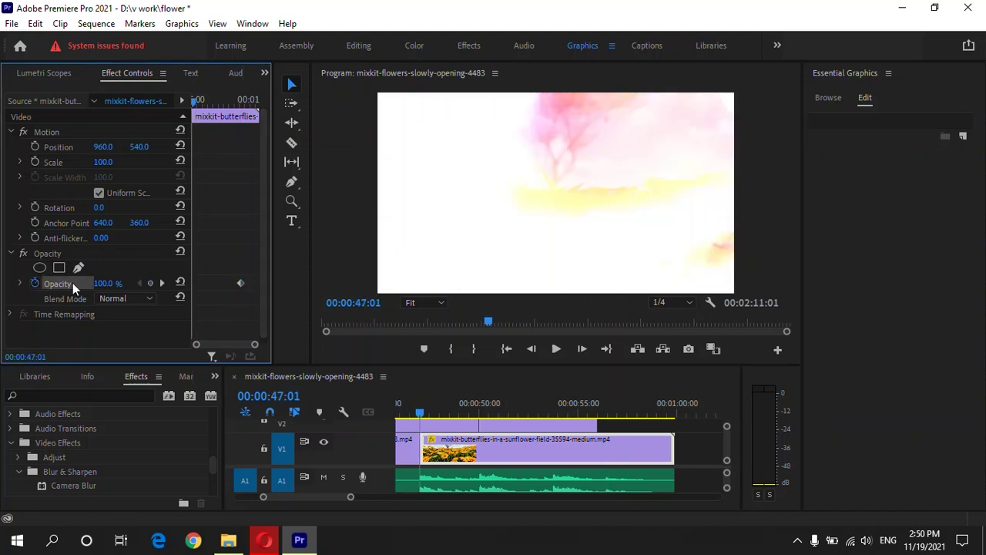
left_click(35, 283)
key("Return")
- Keyframe opacity at 98 near the clip's end and 0 at its last frame
left_click_drag(197, 101, 256, 115)
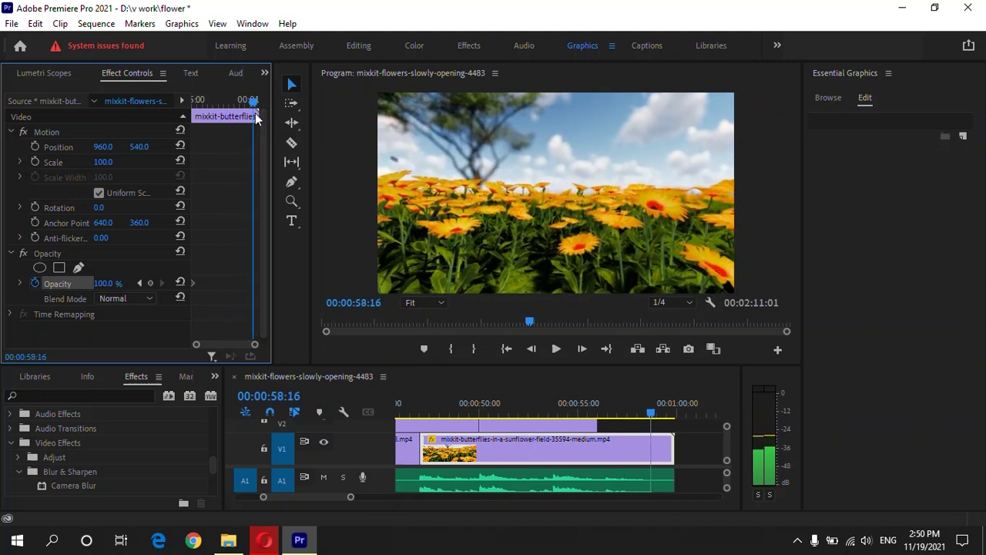
type("98")
key("Return")
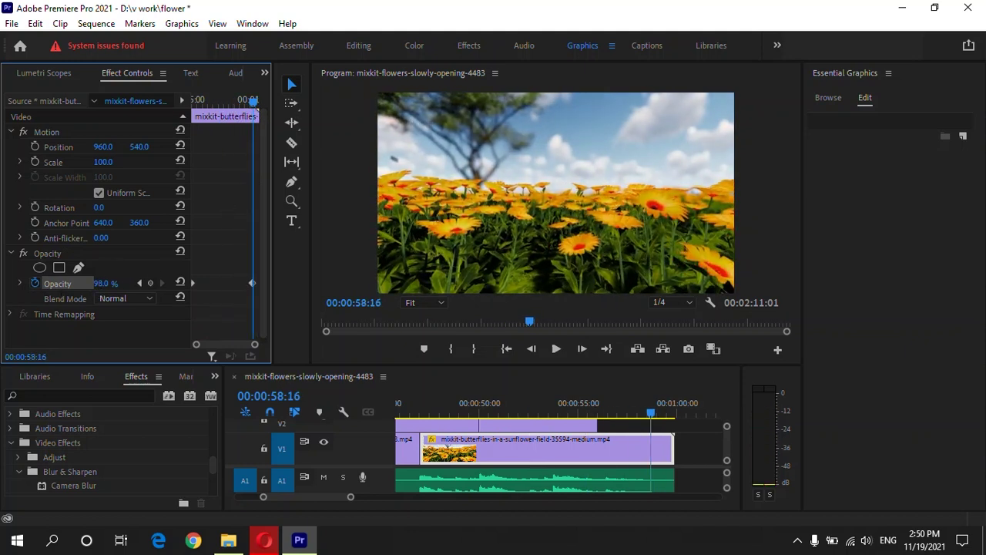
key("Down")
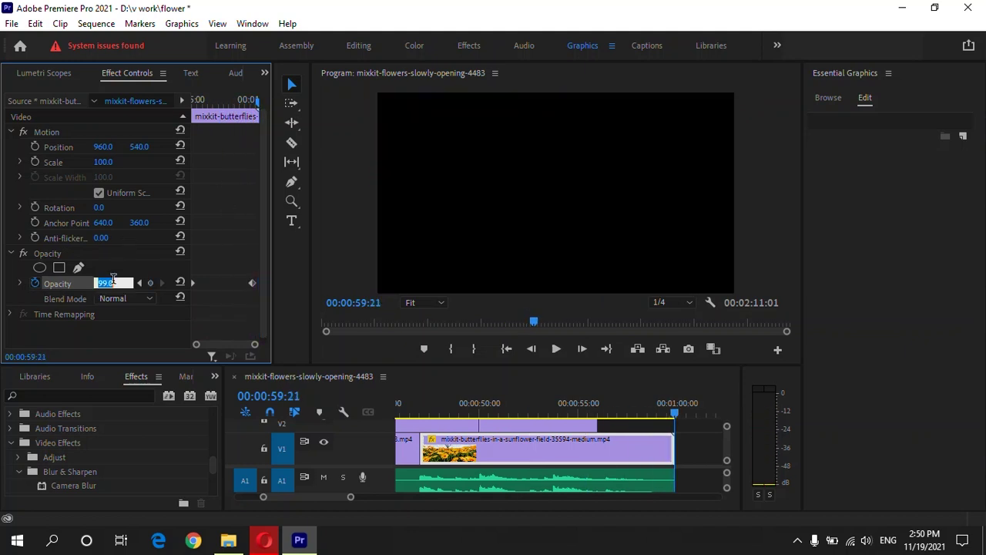
left_click(678, 416)
left_click_drag(678, 416, 674, 414)
left_click(112, 283)
- Scrub and play the ending to watch the fade to black
left_click_drag(257, 101, 253, 102)
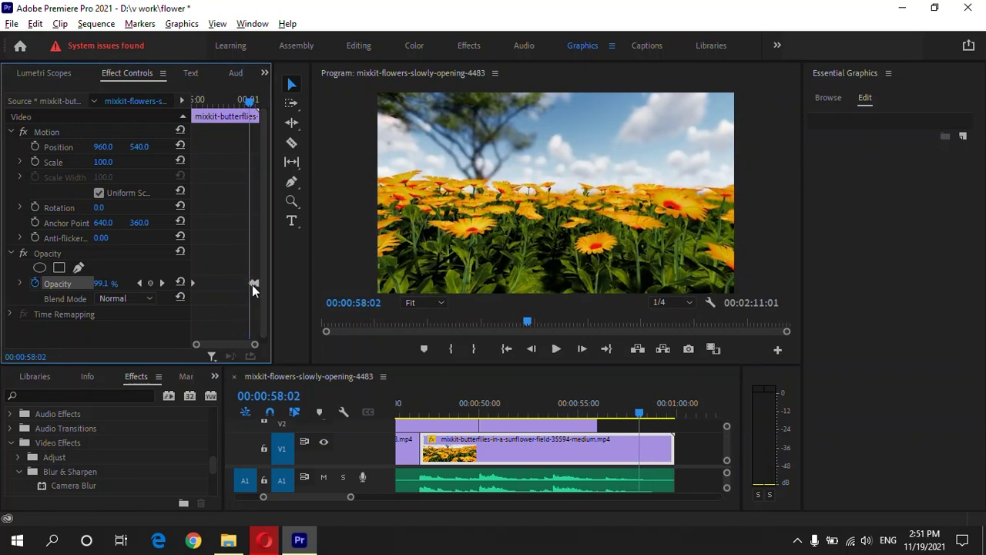
left_click_drag(256, 348, 209, 342)
left_click_drag(227, 102, 235, 102)
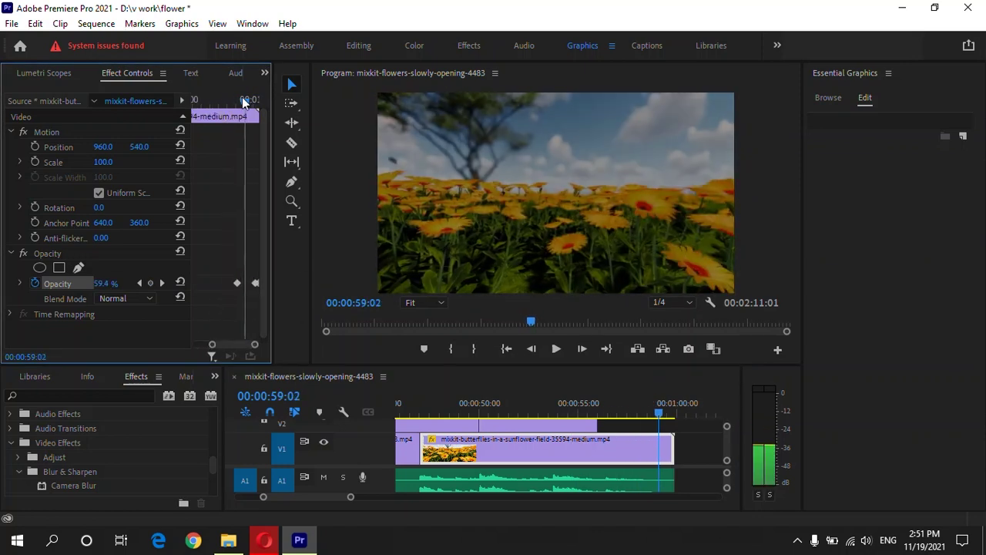
key("space")
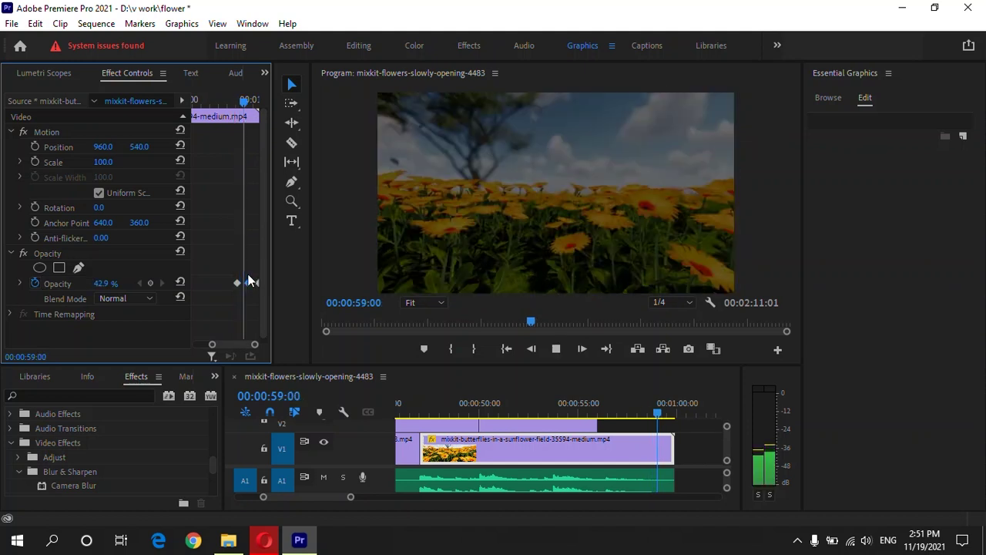
scroll(561, 423, "down", 4)
scroll(561, 426, "down", 3)
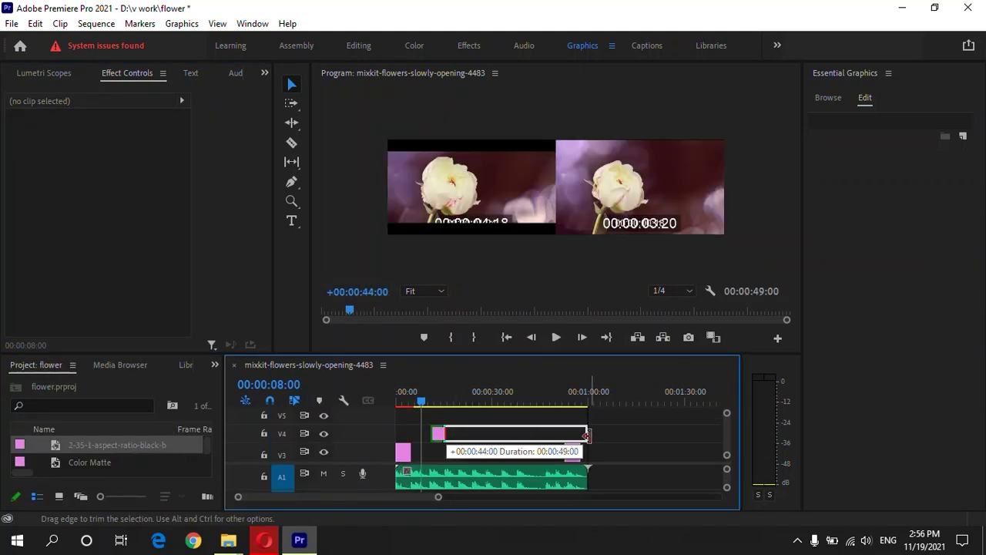
- Stretch the 2.35:1 letterbox bars clip on V4 across the whole sequence
left_click_drag(494, 432, 459, 432)
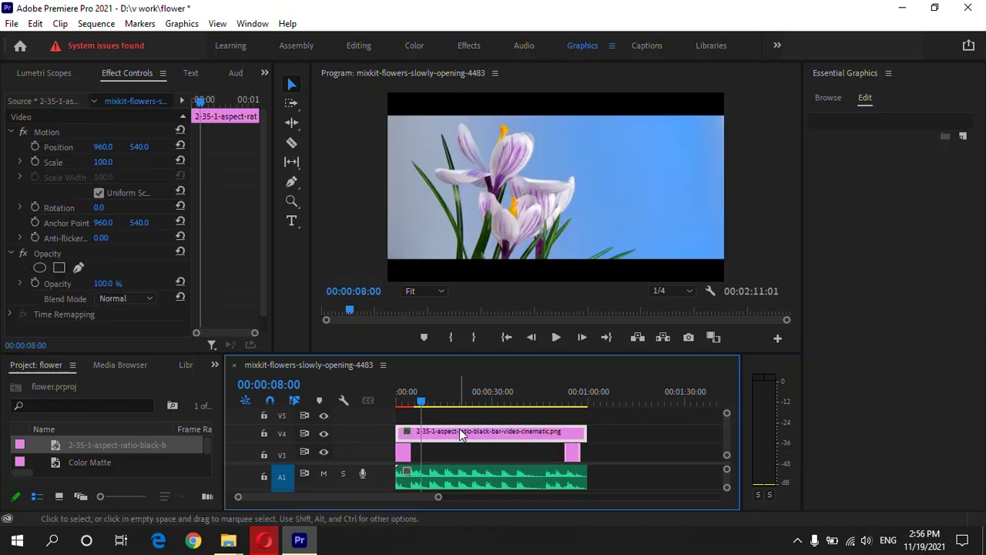
right_click(459, 432)
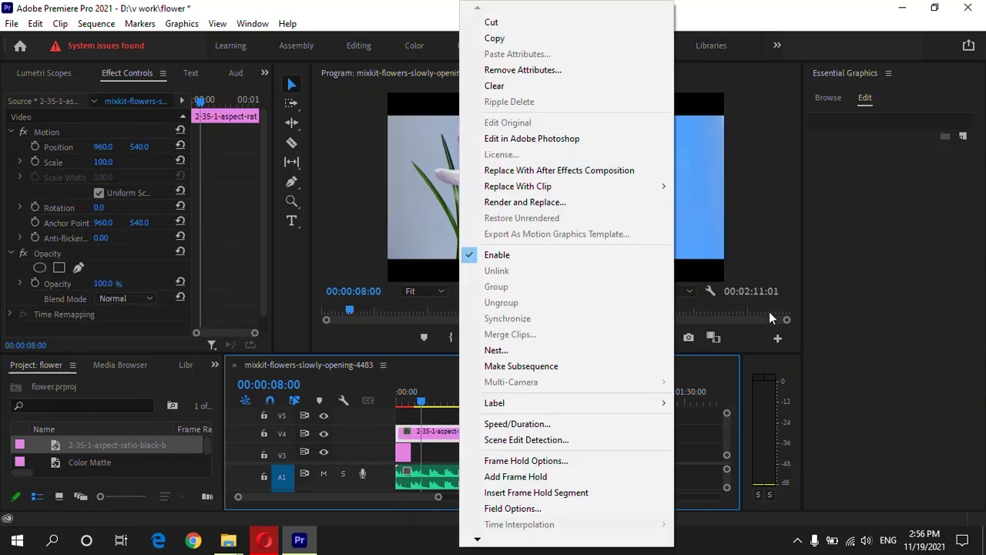
left_click(771, 297)
left_click_drag(380, 393, 409, 394)
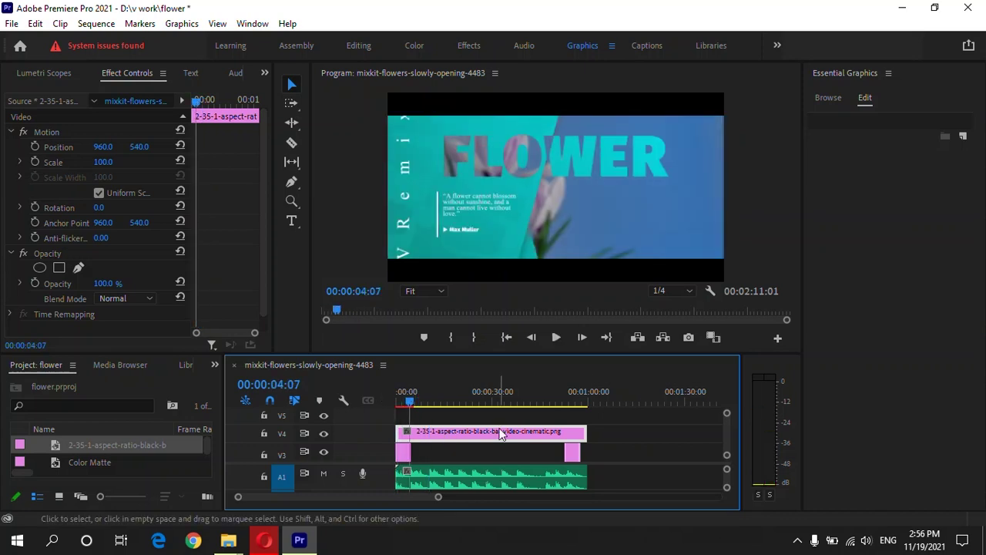
- Select the V2 FLOWER title clip to show its text in Essential Graphics
left_click_drag(726, 434, 728, 460)
left_click(402, 421)
left_click_drag(977, 204, 984, 453)
key("t")
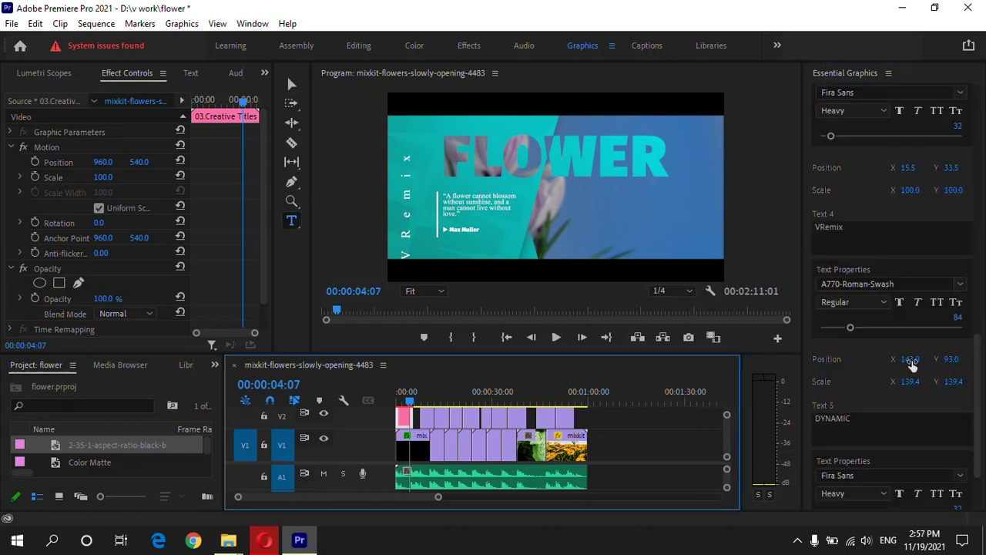
- Move the DYNAMIC text's X position from 339 to 326 and replay the opening
left_click_drag(910, 359, 734, 332)
left_click(385, 400)
key("space")
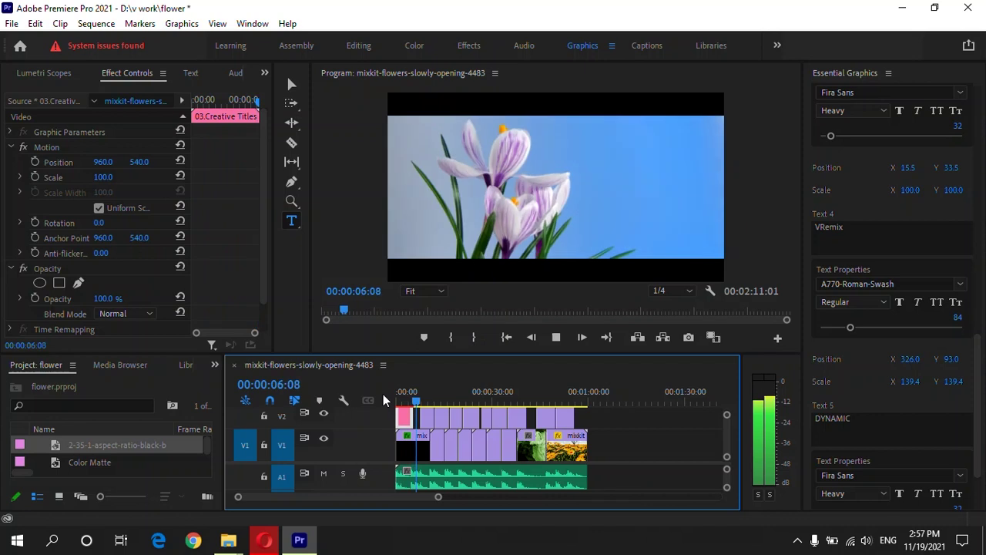
key("space")
key("Home")
key("space")
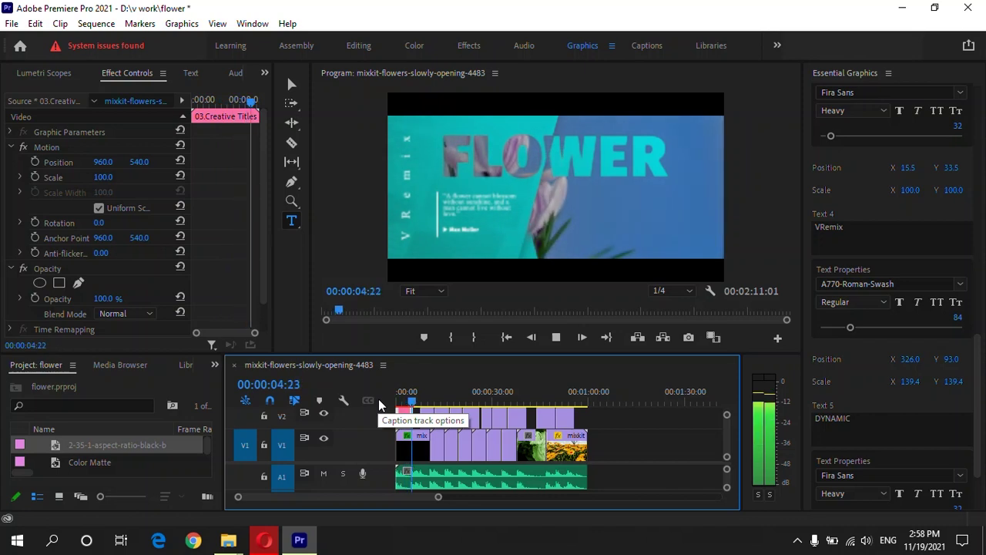
- Zoom out the timeline and delete the stray V2 clip near the two-minute mark
key("space")
key("=")
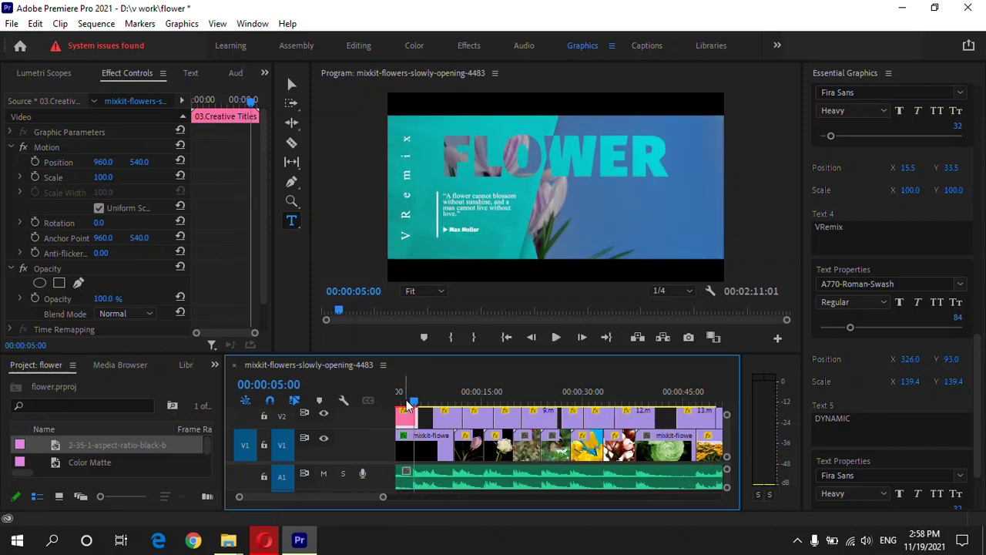
left_click_drag(406, 401, 409, 397)
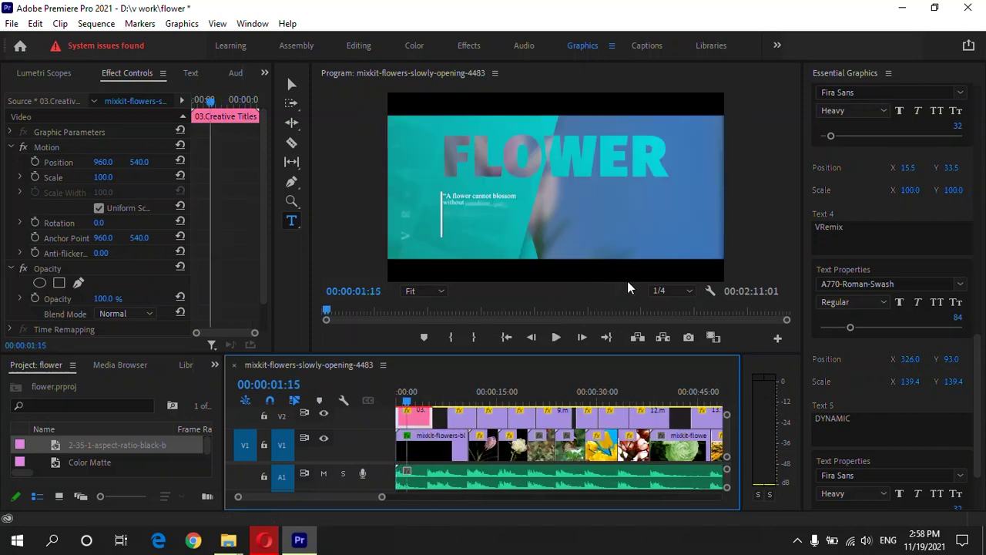
key("minus")
key("minus")
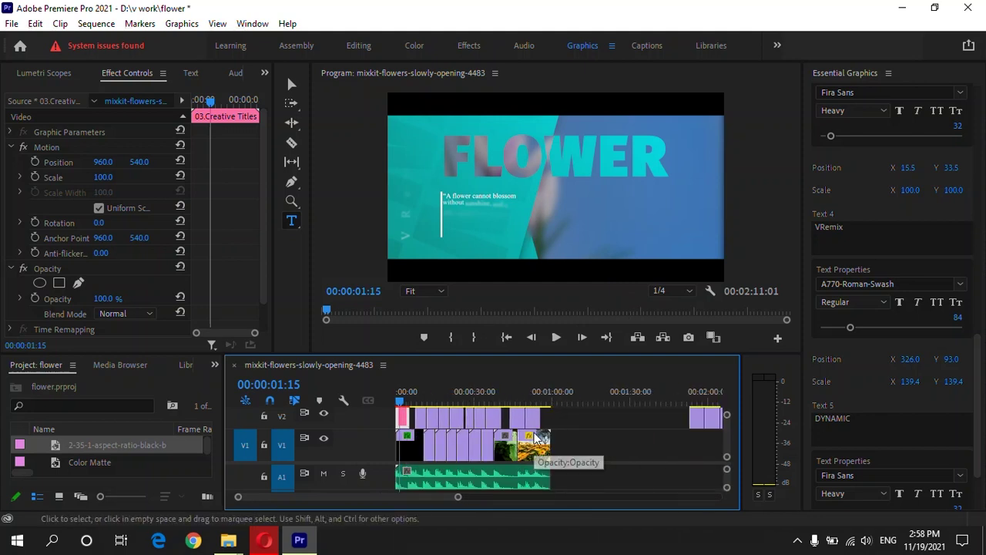
key("minus")
left_click_drag(589, 419, 654, 423)
key("Delete")
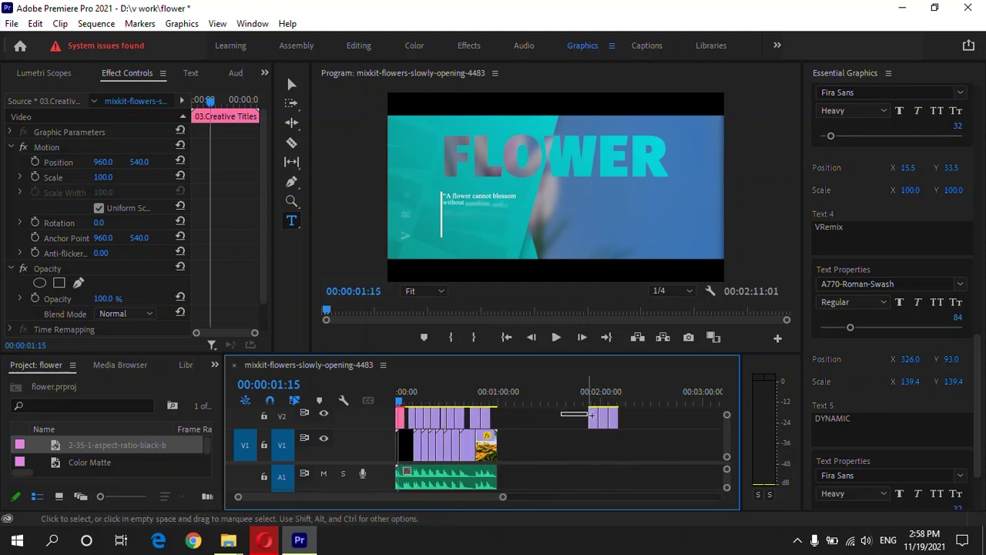